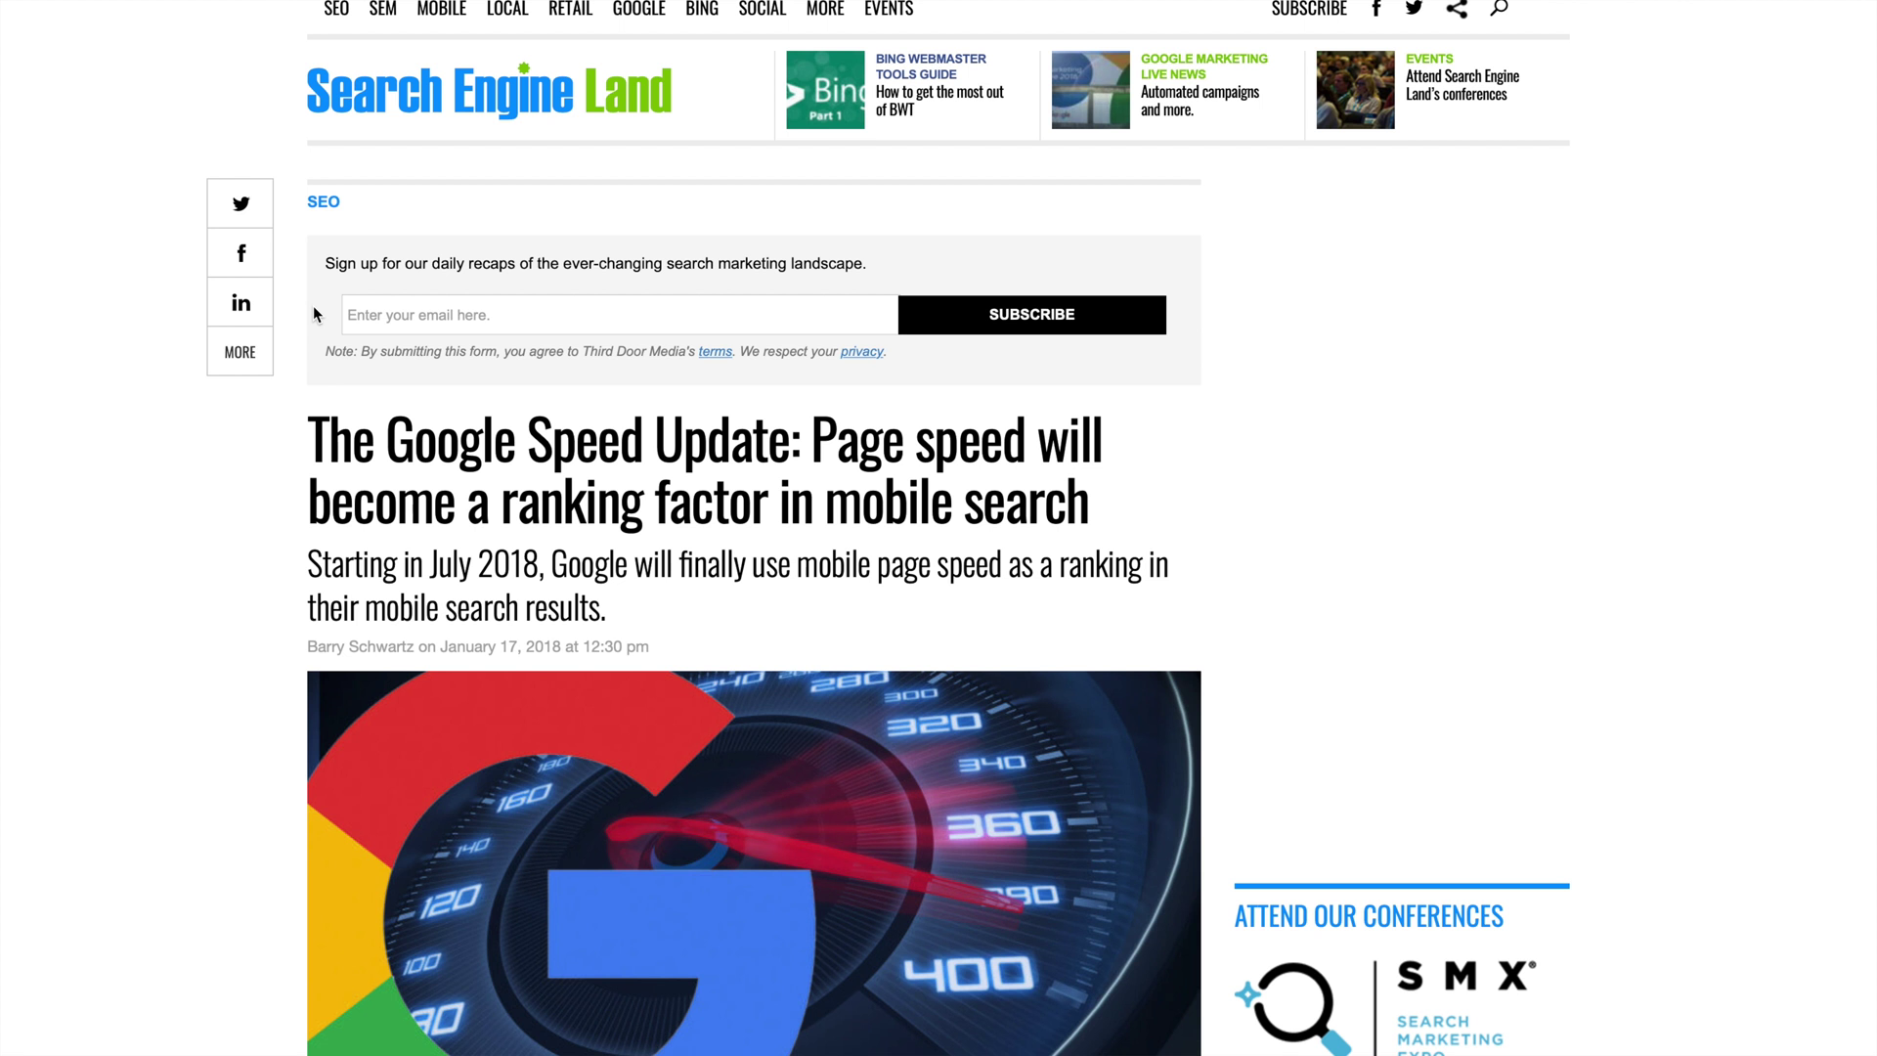
Load learndigitalwithrahul.com/sg to reach SiteGround's Web Hosting Platform home page.
scroll(1284, 487, "down", 1)
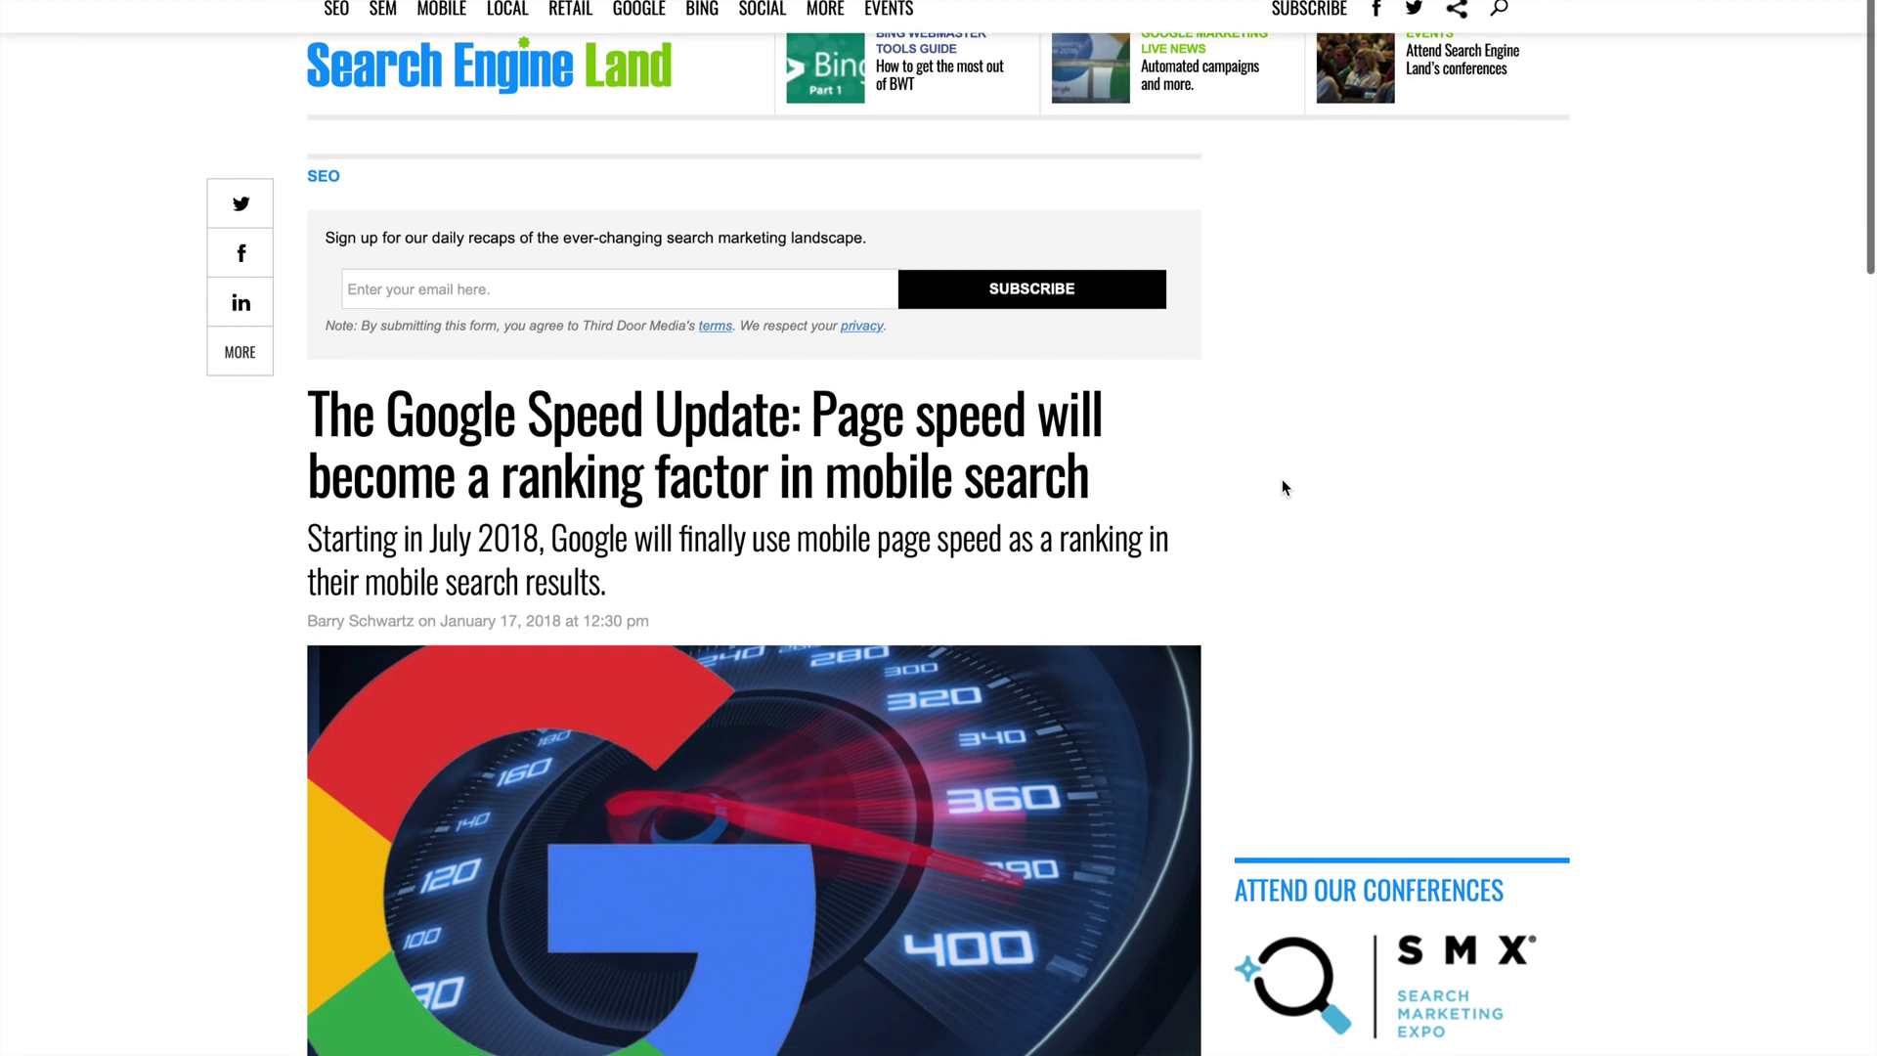
scroll(1284, 486, "up", 1)
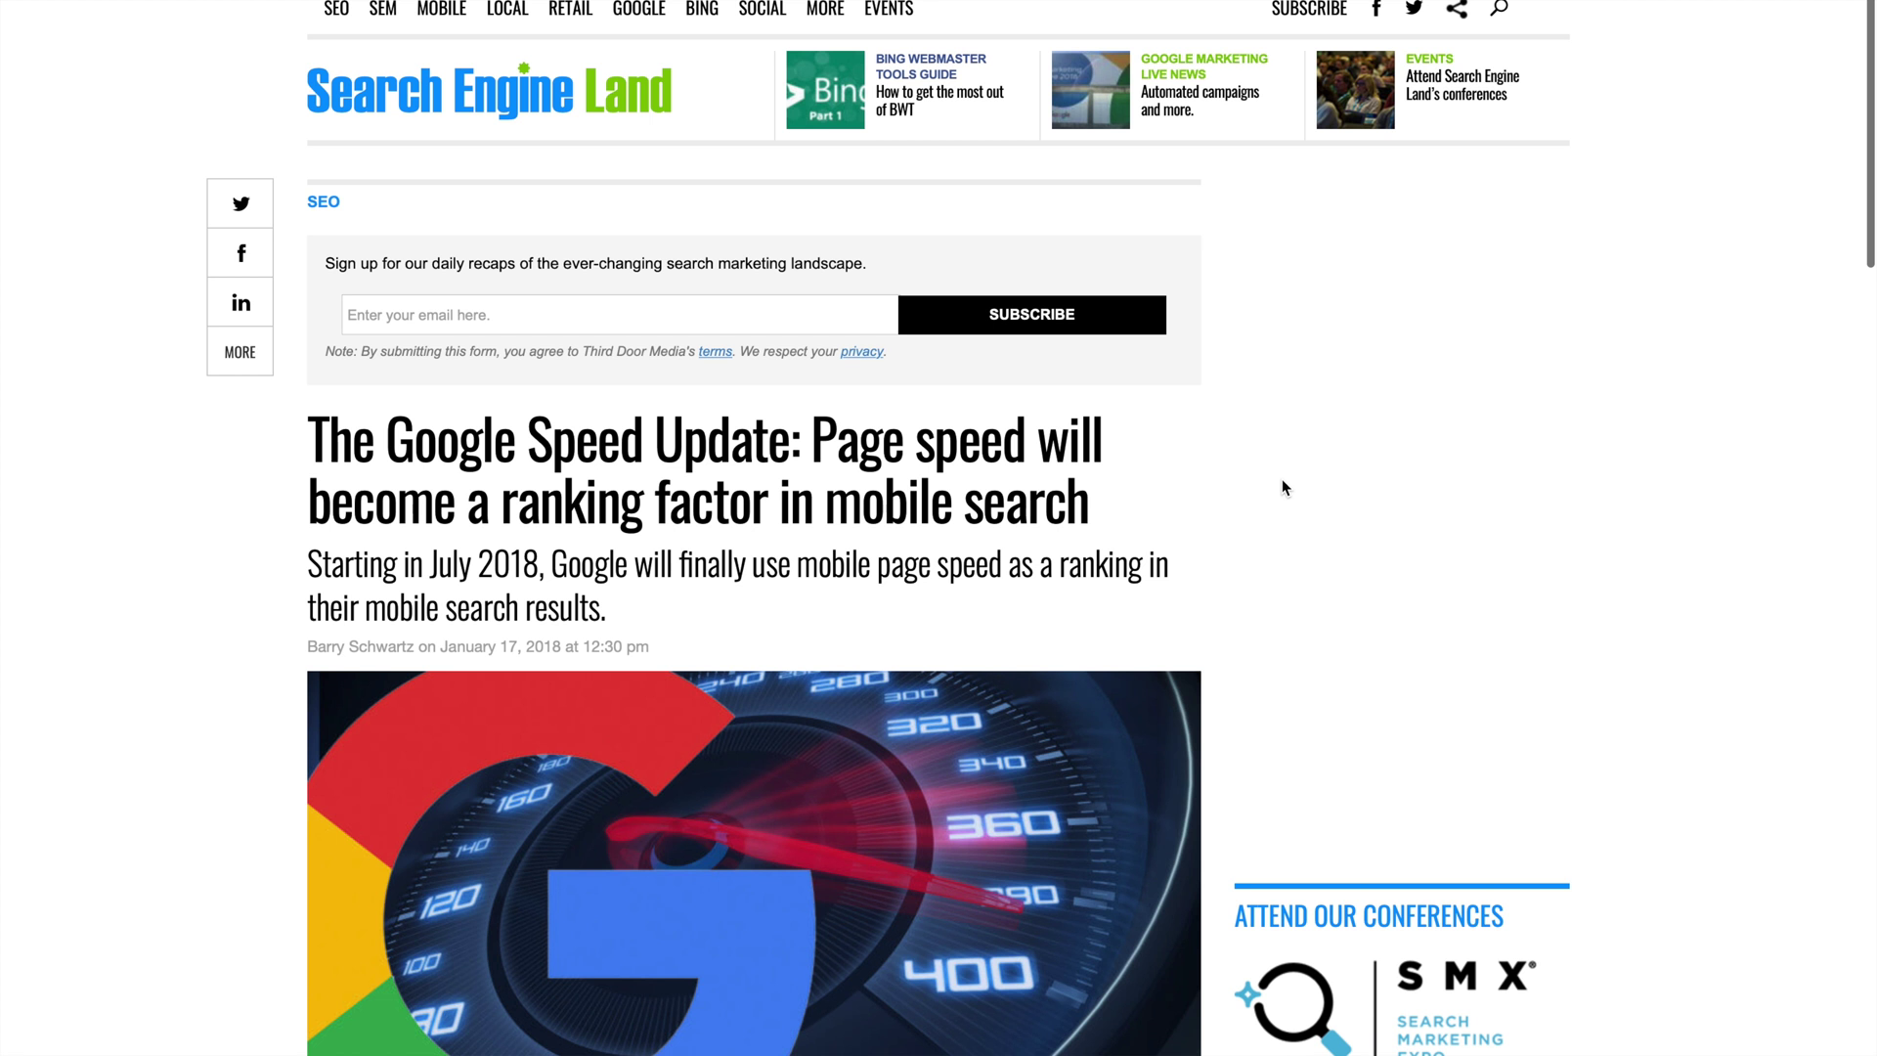
scroll(1283, 487, "down", 3)
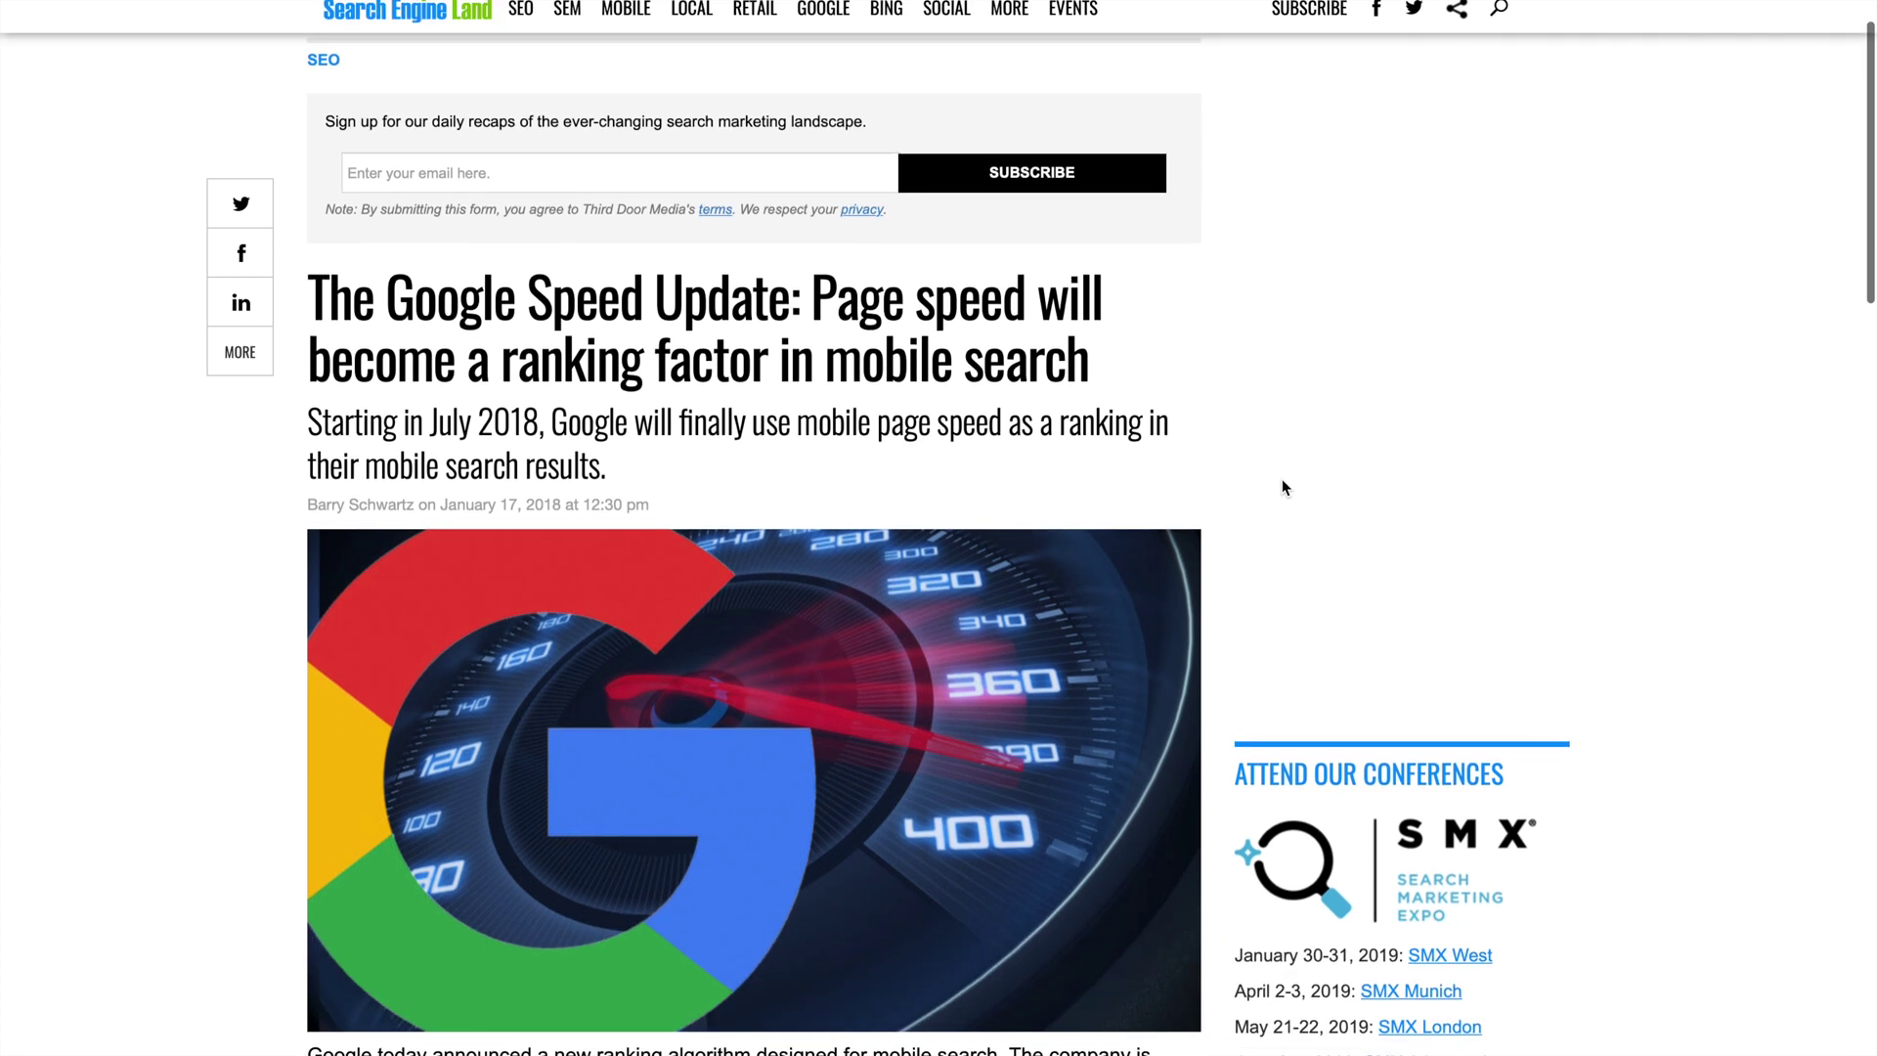
scroll(1284, 487, "down", 3)
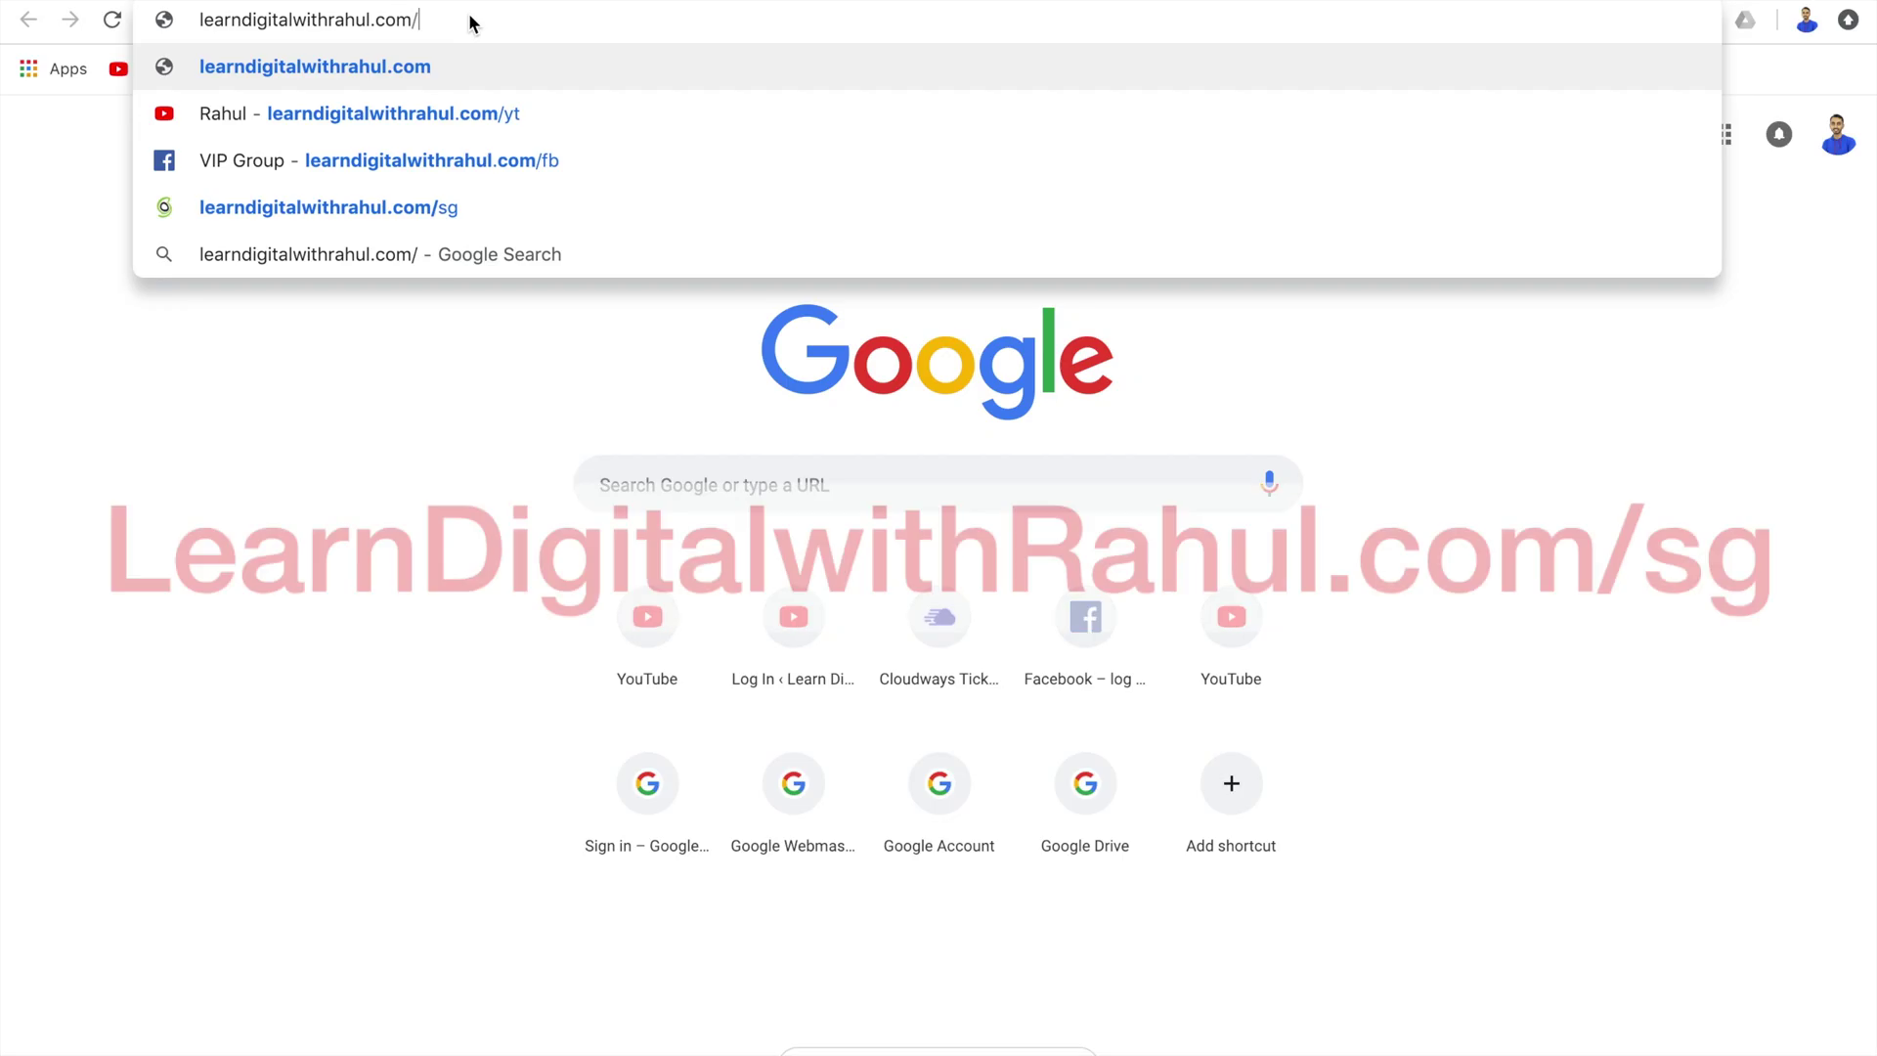
type("s")
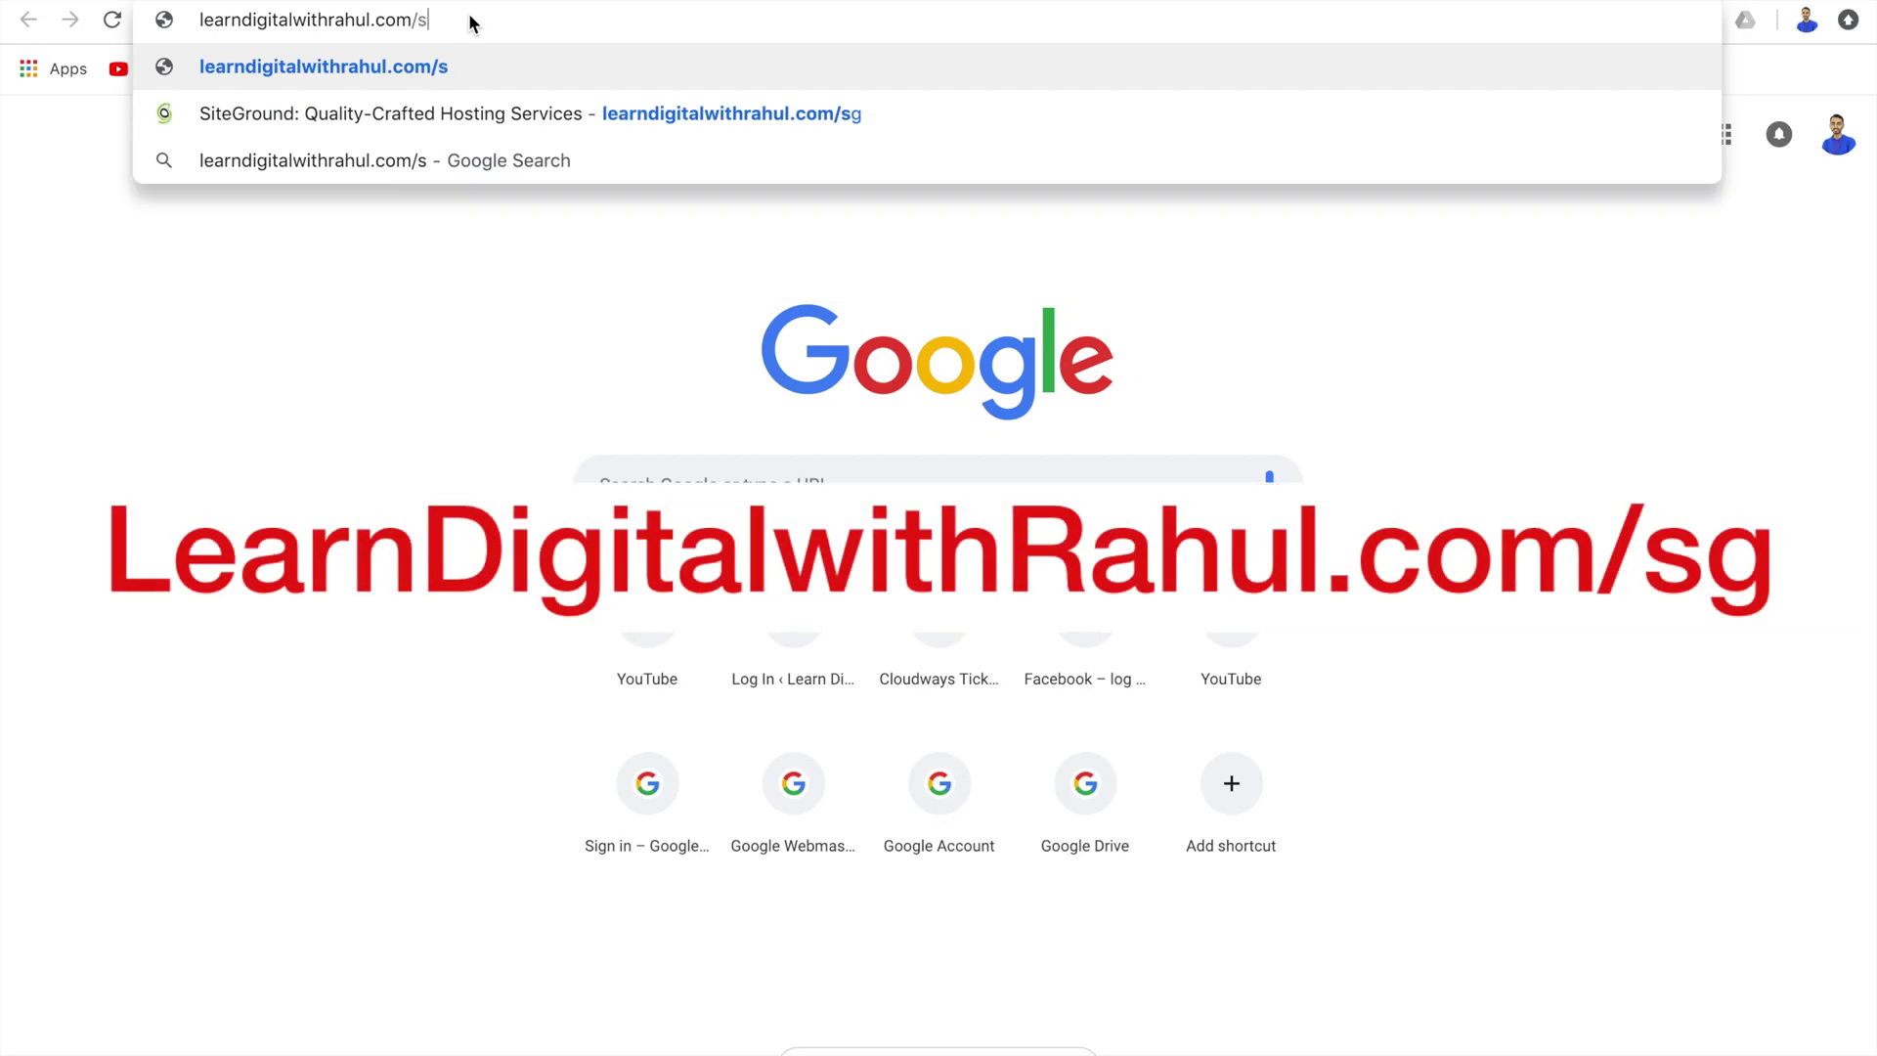
type("g")
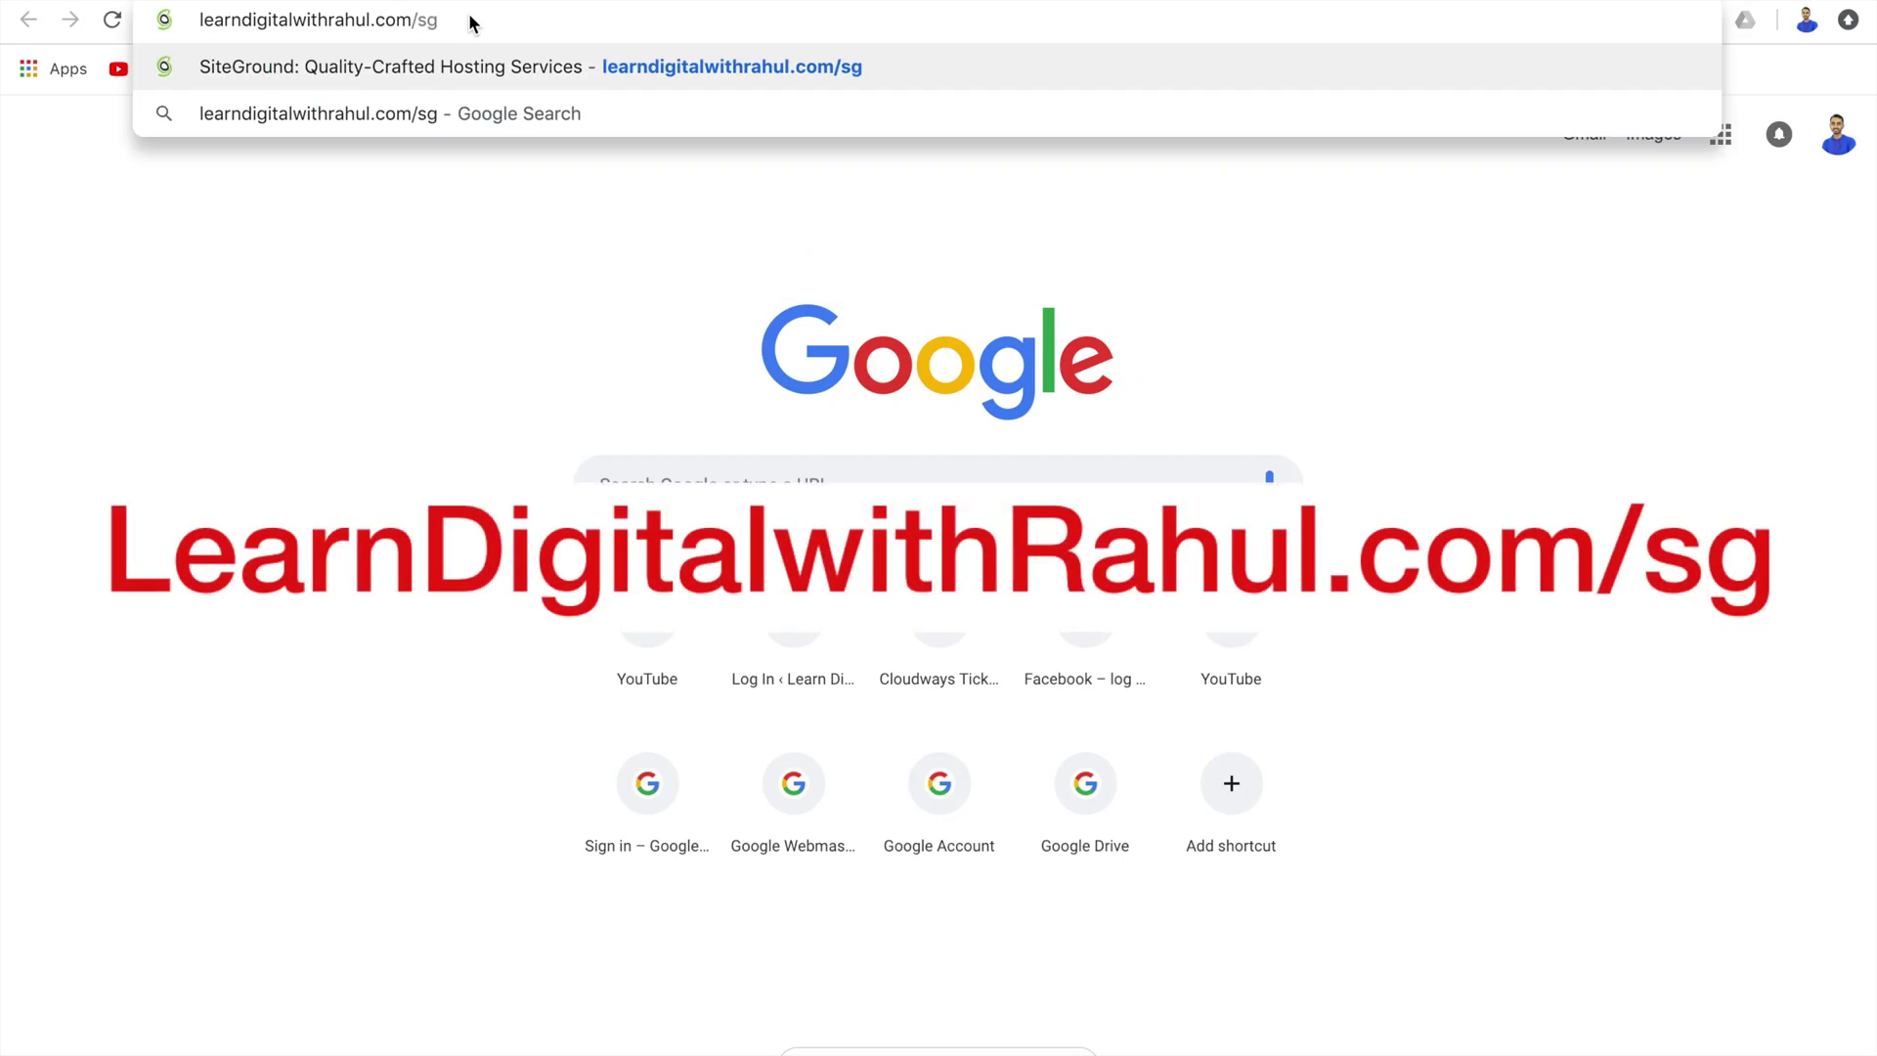
key("Return")
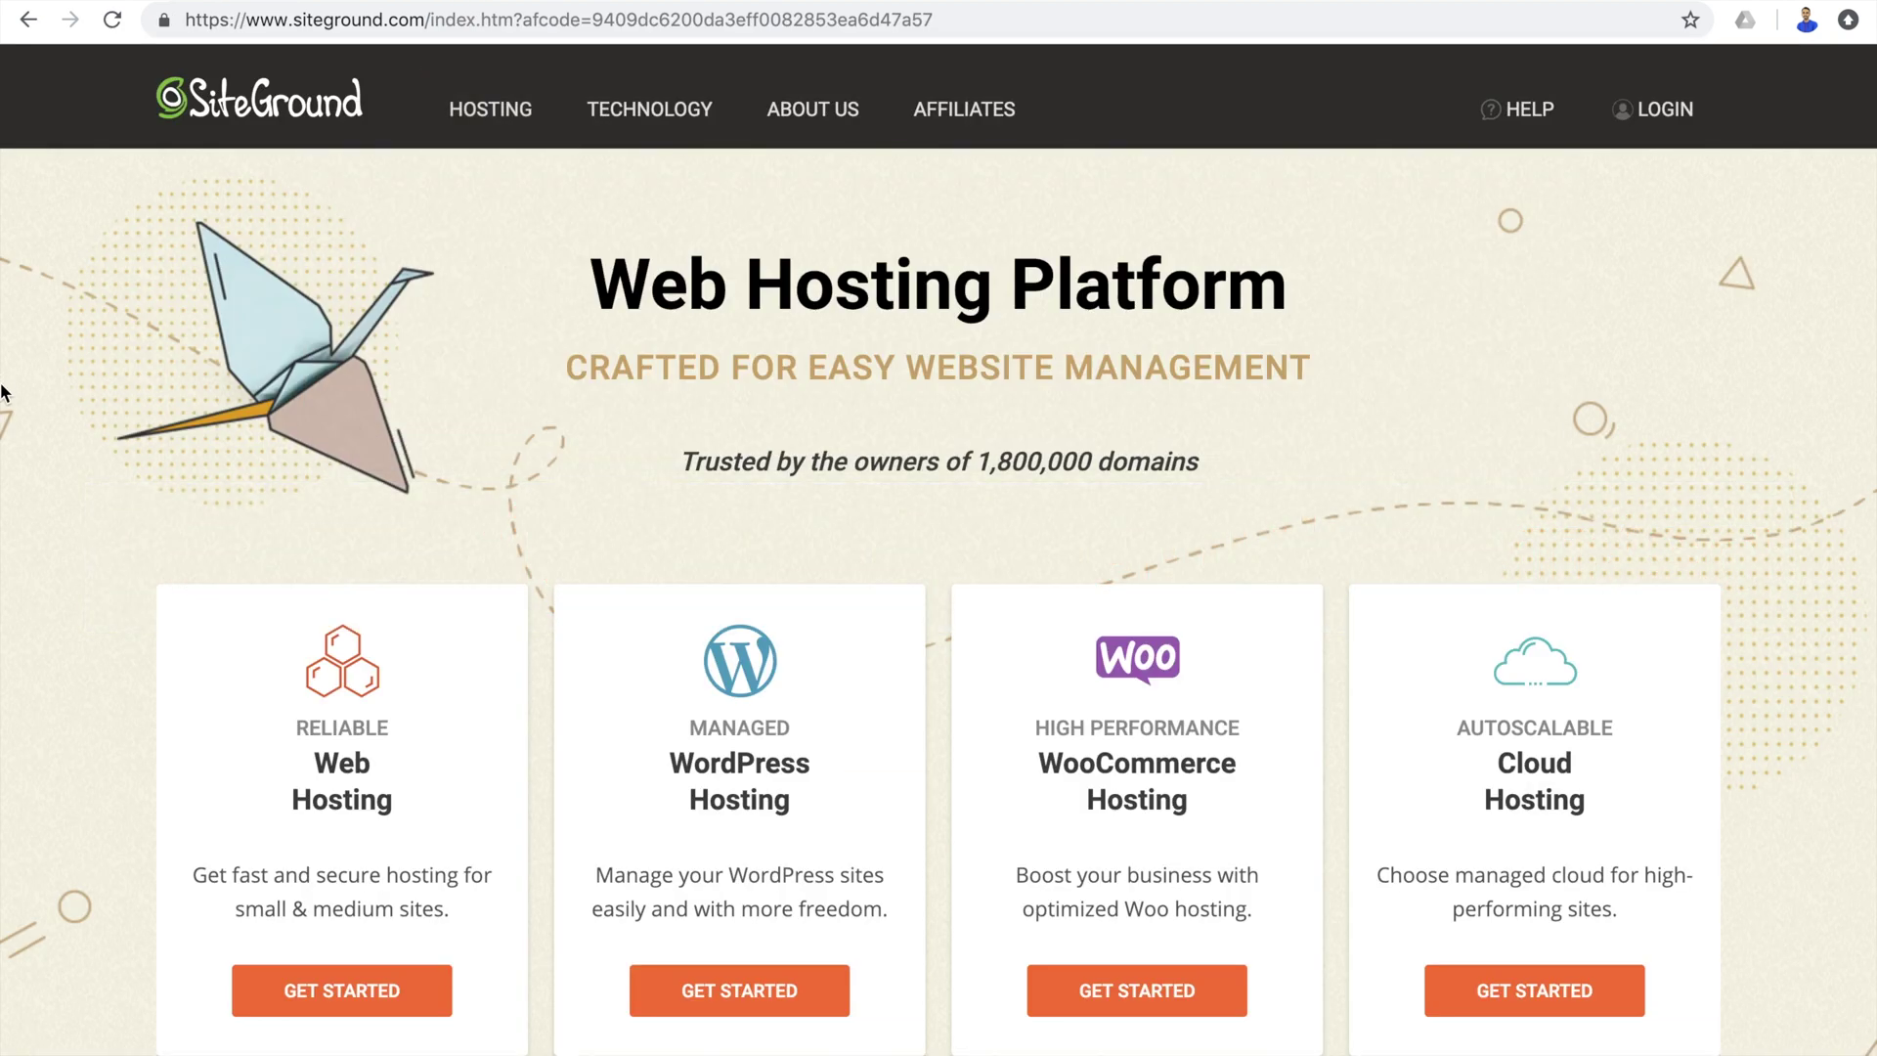
scroll(3, 393, "down", 2)
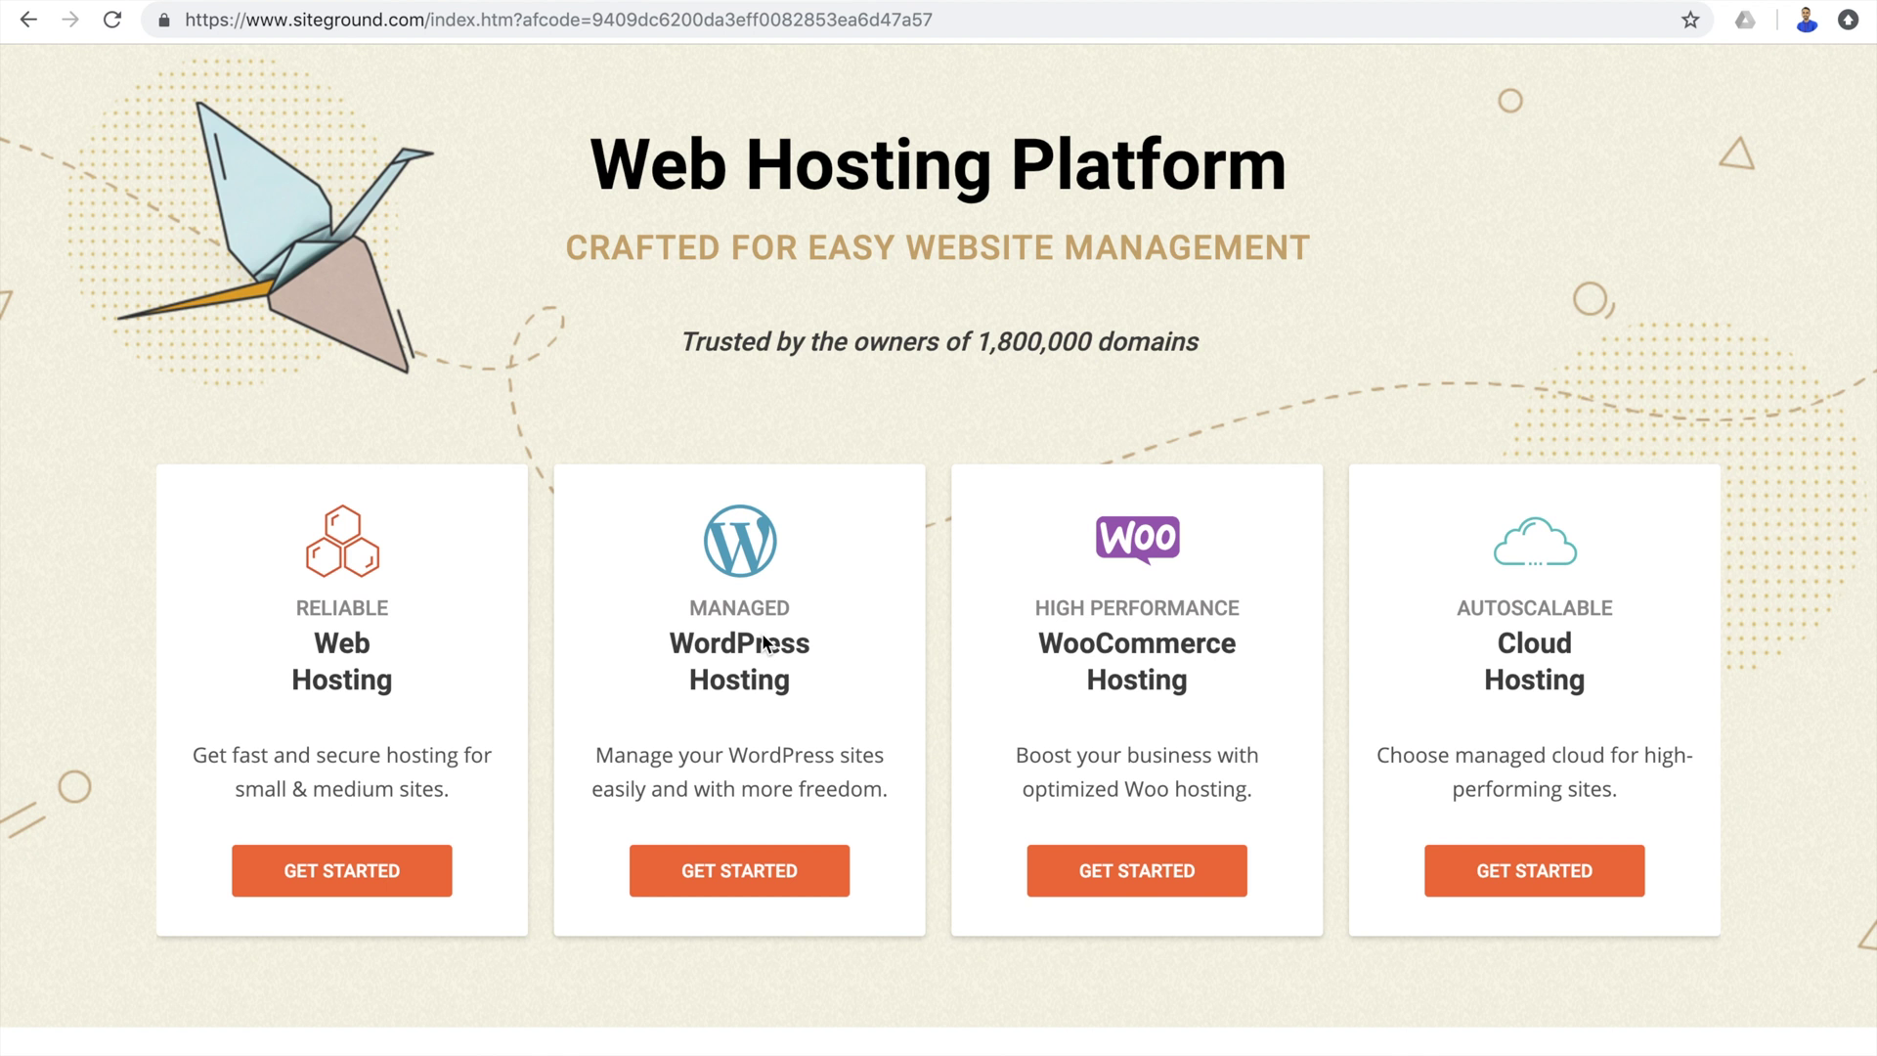
Open Managed WordPress Hosting and review StartUp ($3.95), GrowBig ($5.95) and GoGeek ($11.95) plans.
left_click(753, 873)
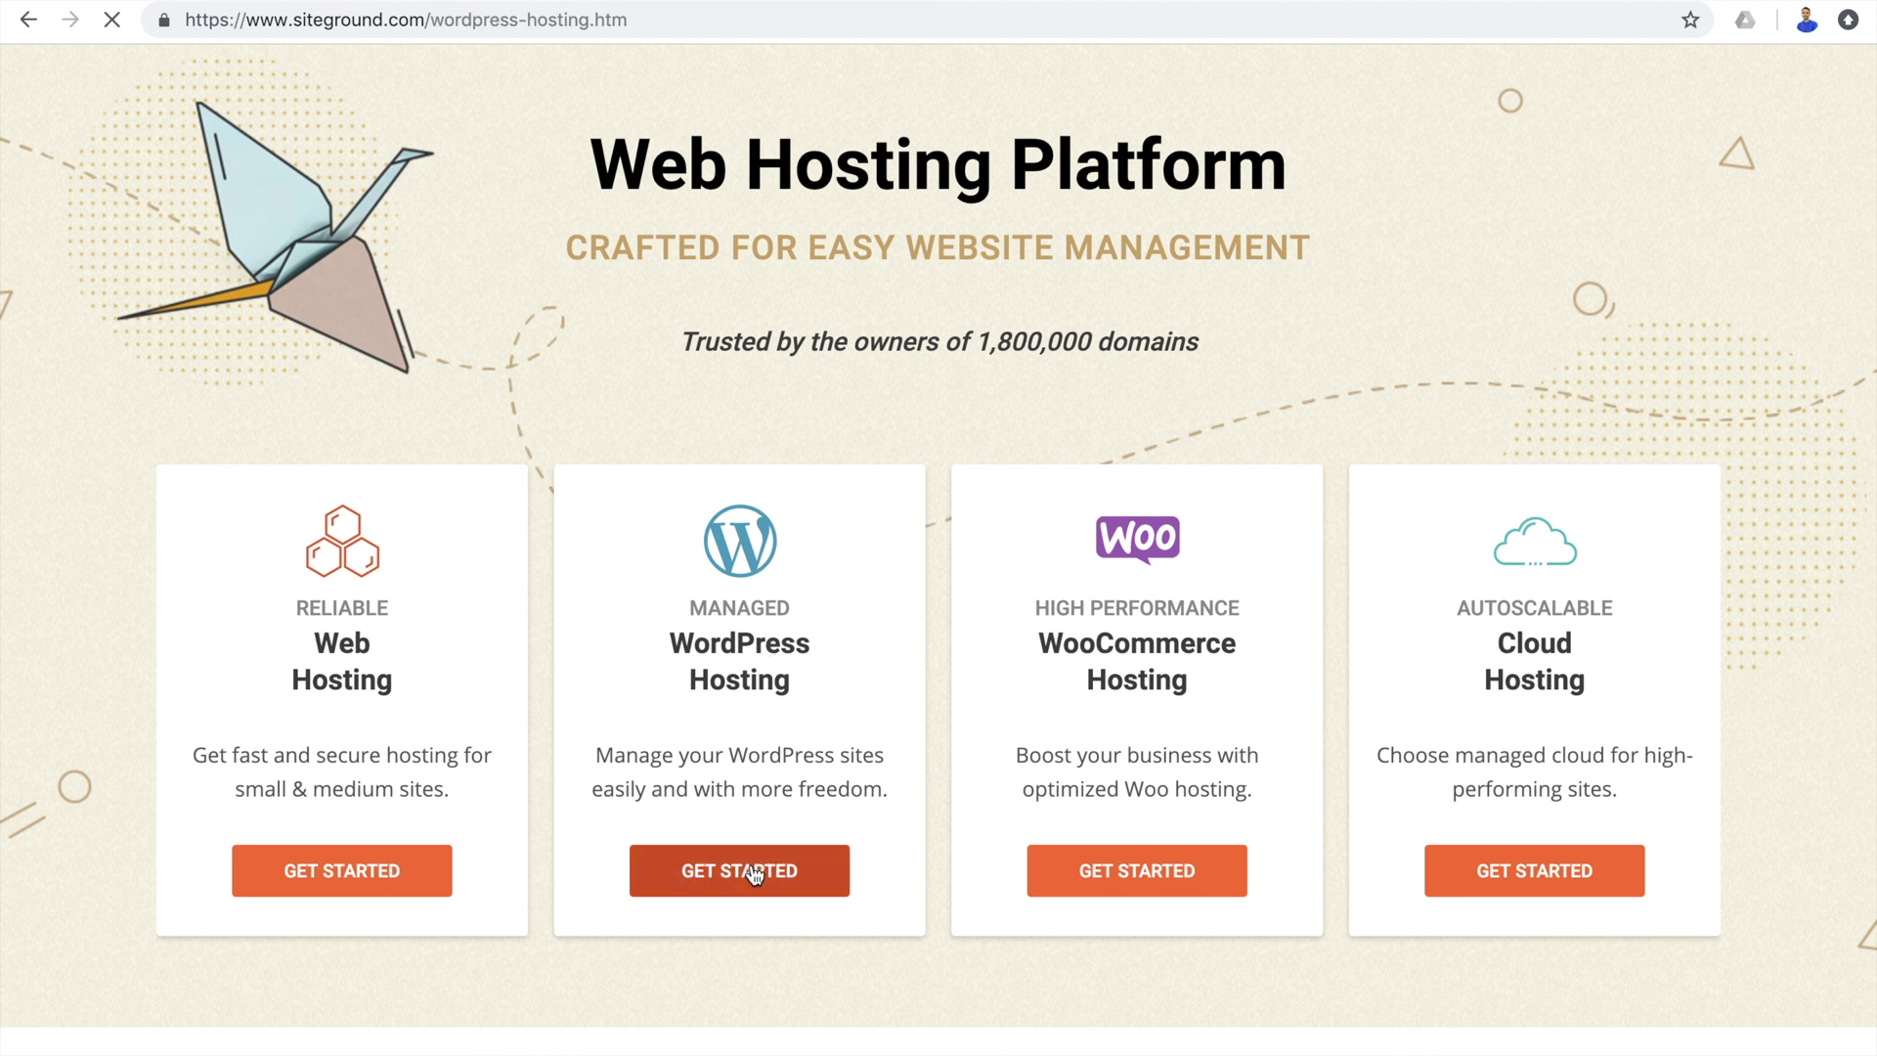
scroll(453, 430, "down", 3)
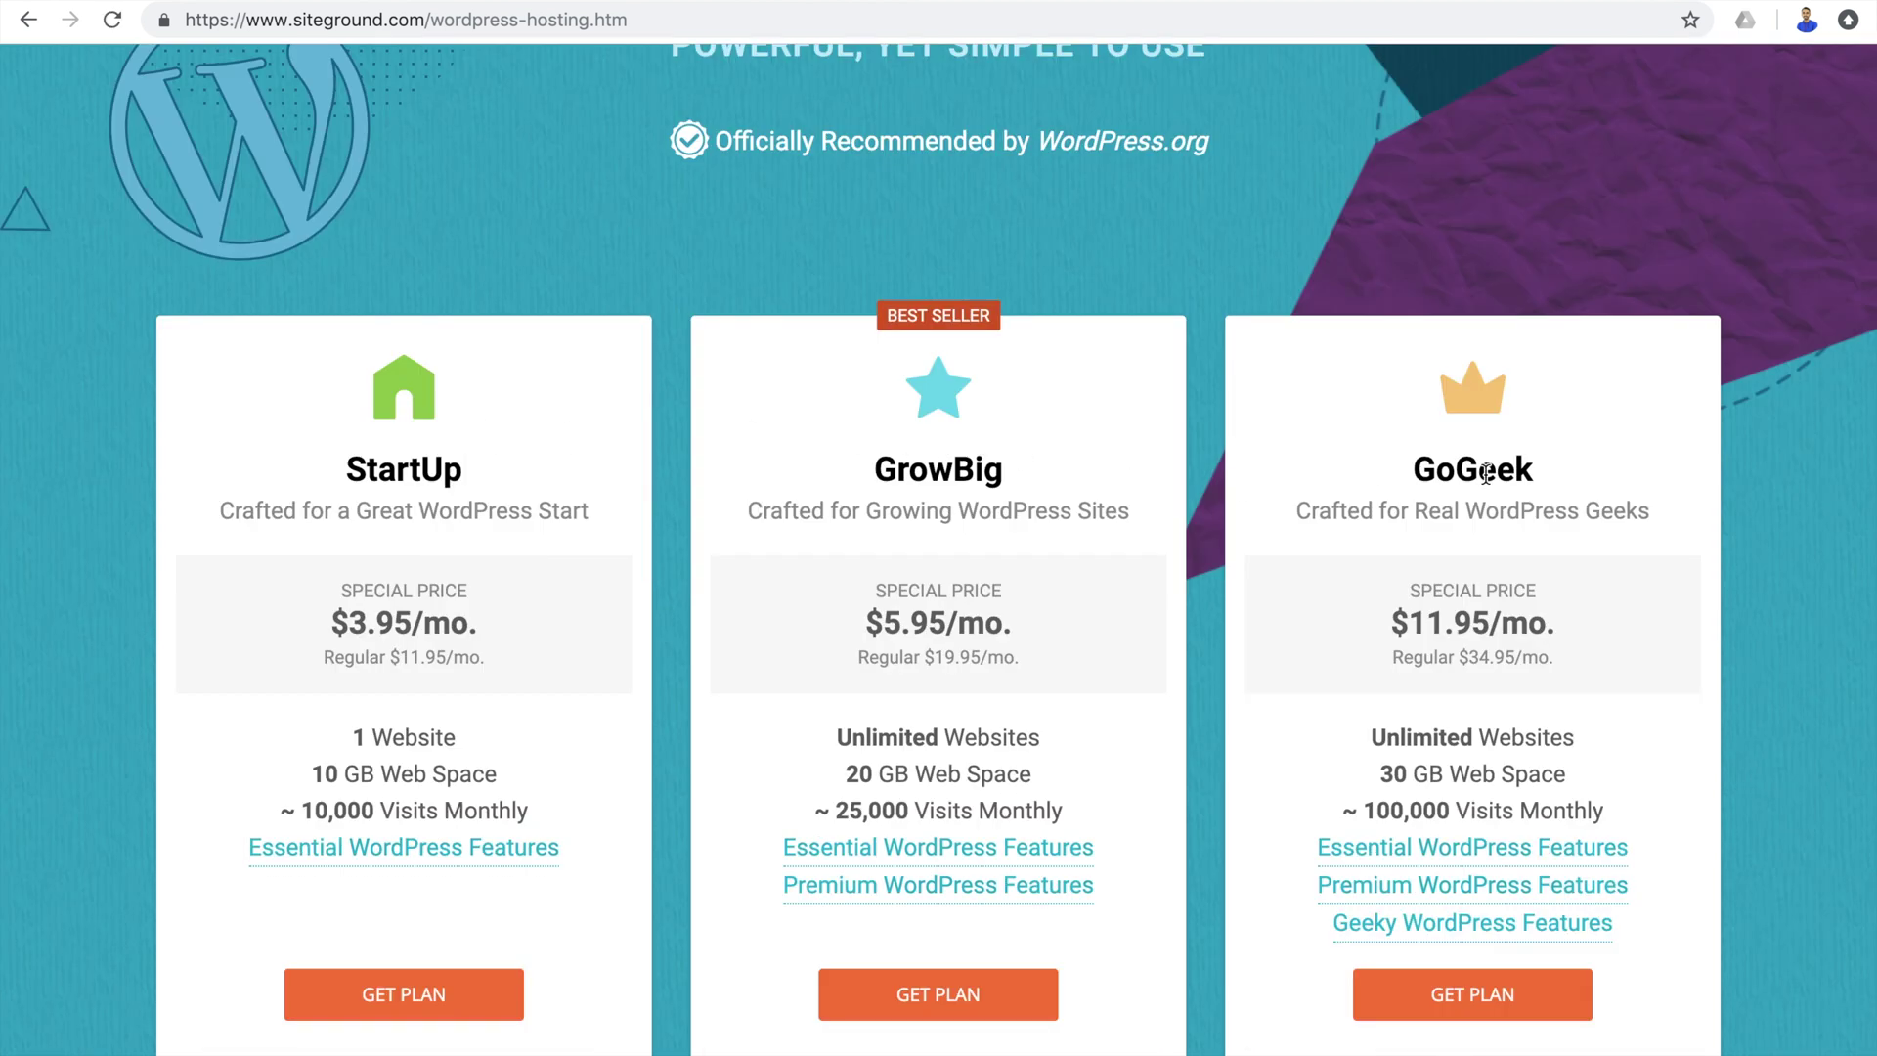
scroll(551, 559, "down", 1)
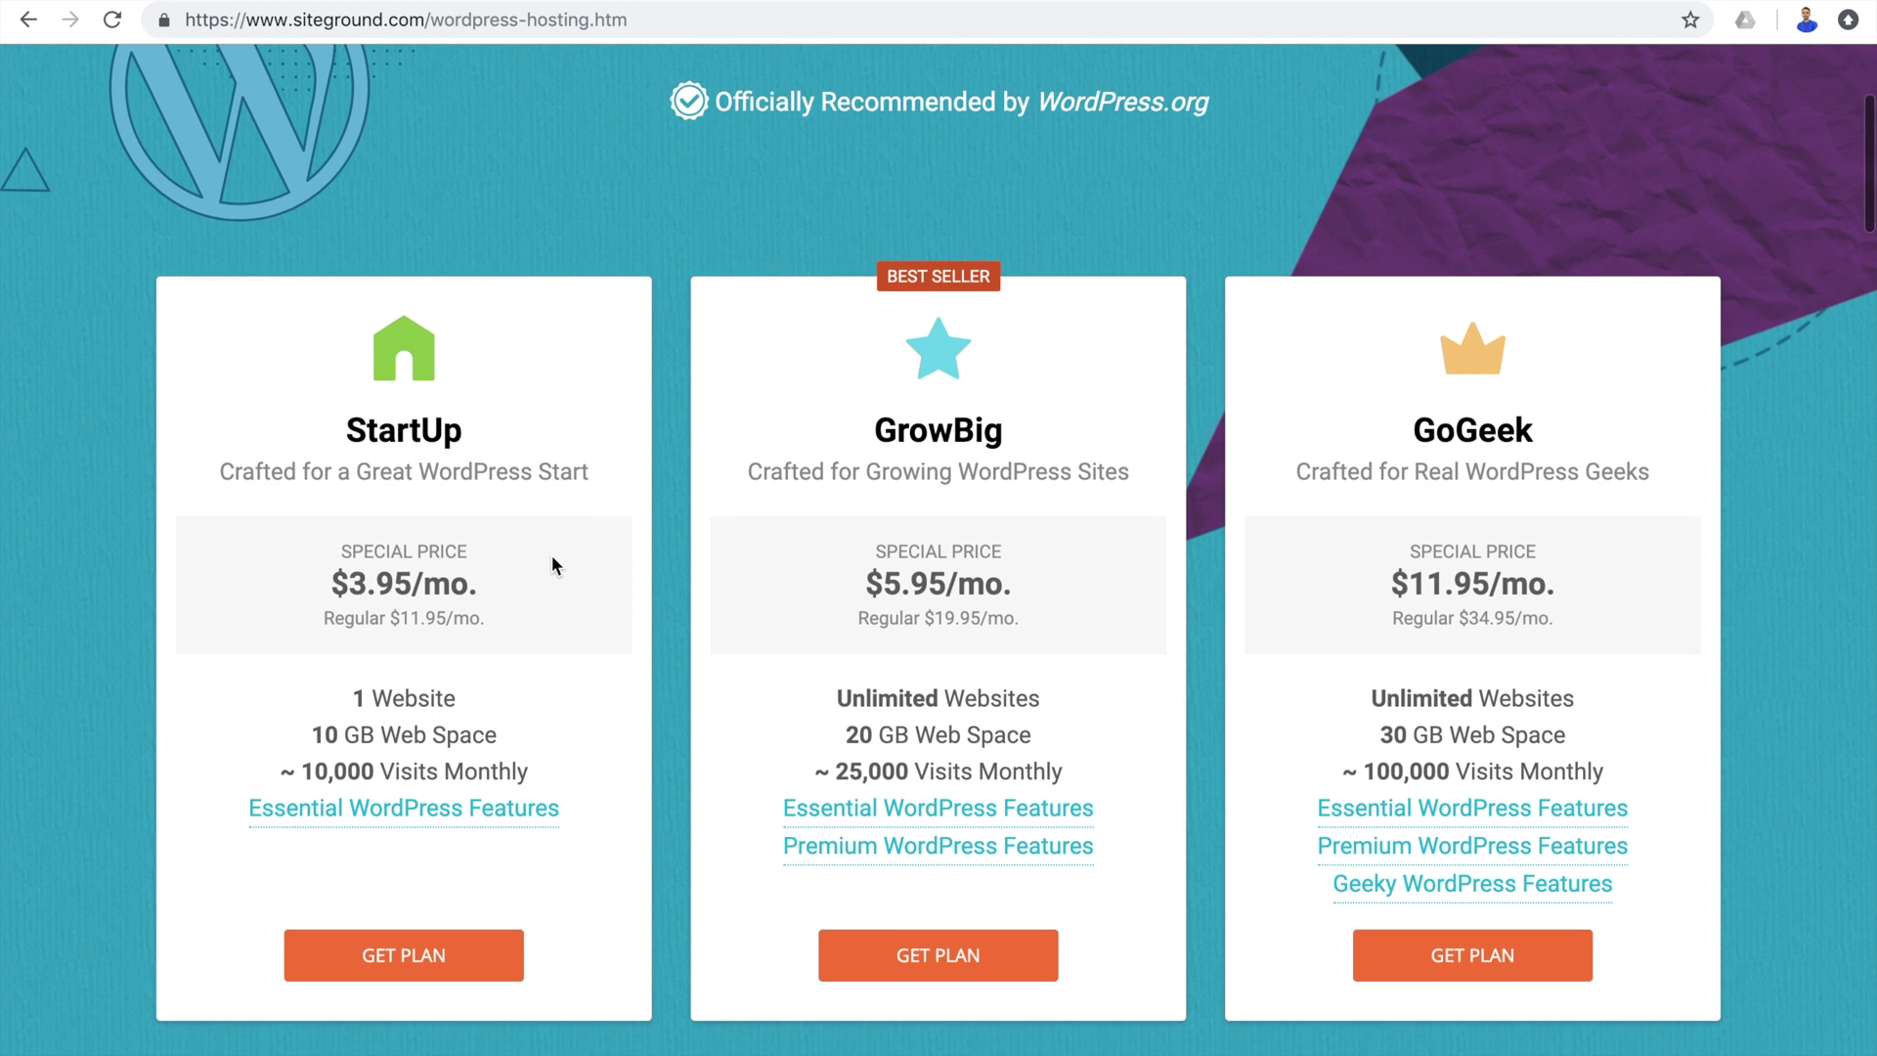
scroll(552, 565, "down", 1)
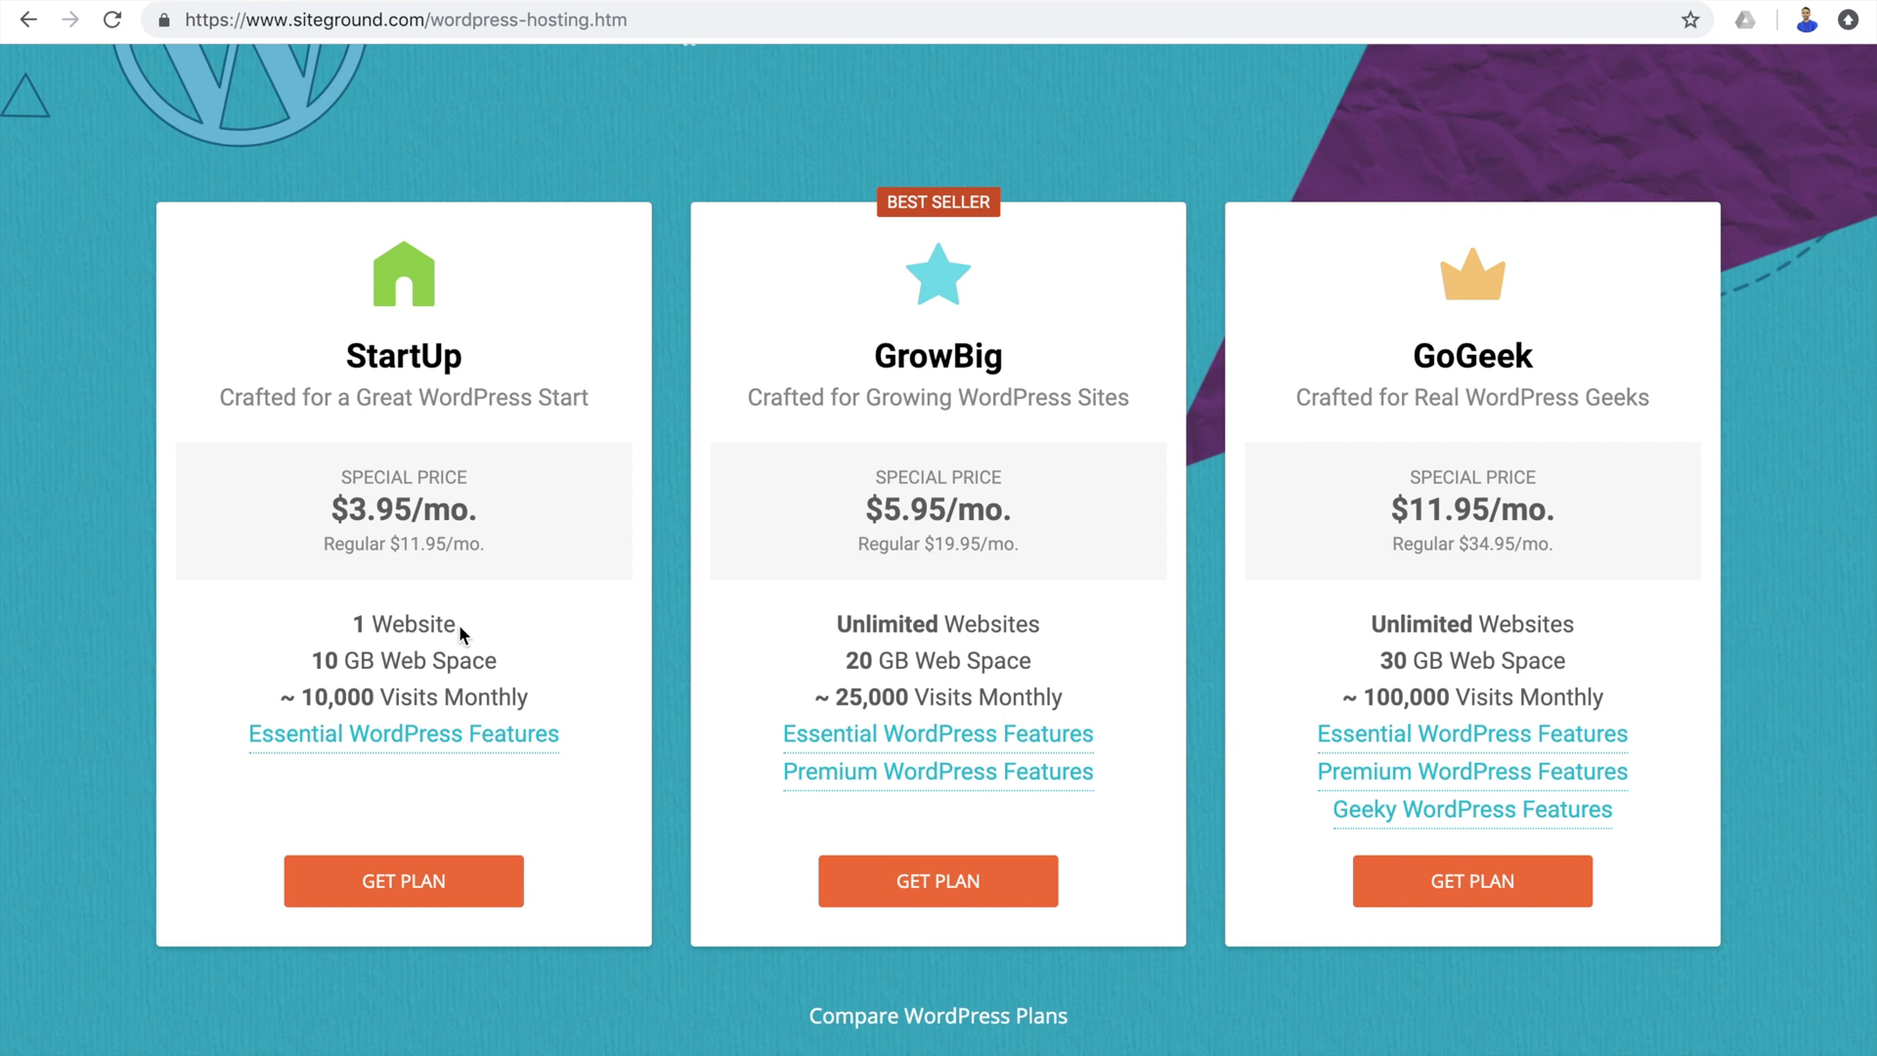
mouse_move(540, 741)
scroll(540, 745, "down", 1)
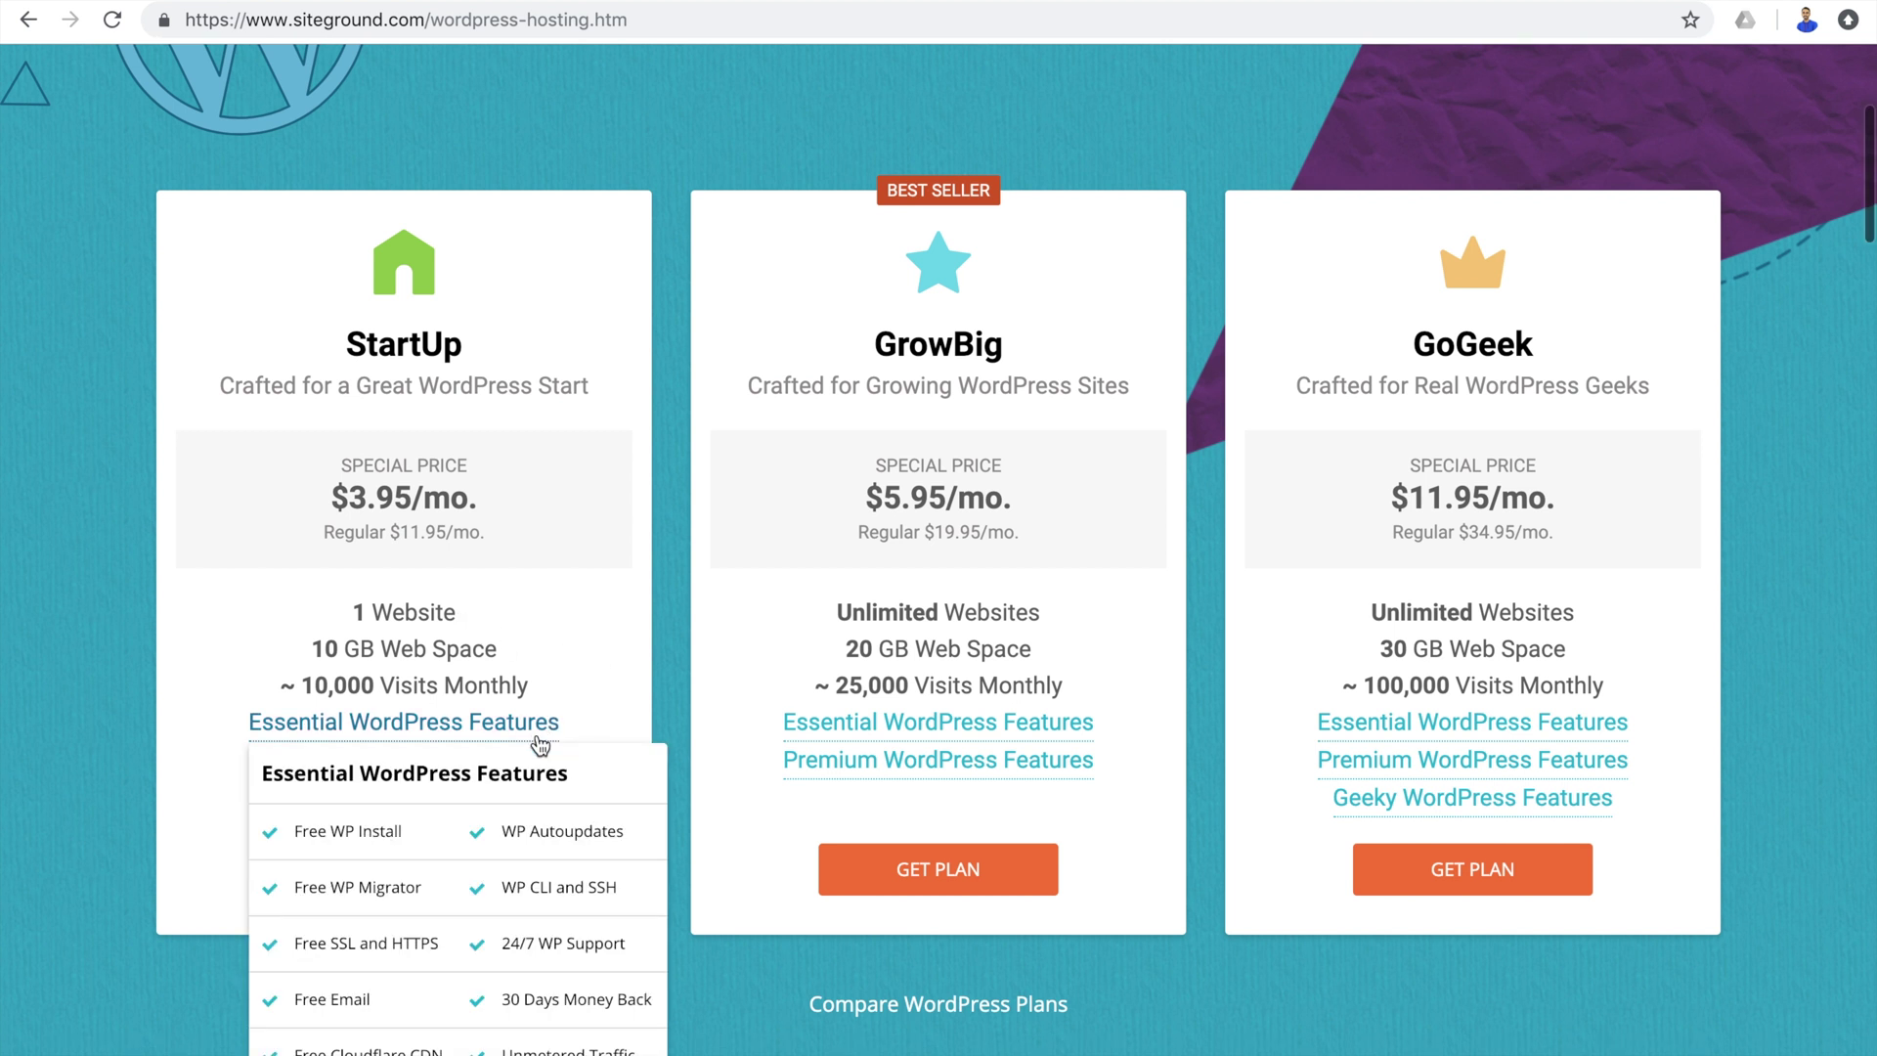
scroll(539, 745, "down", 2)
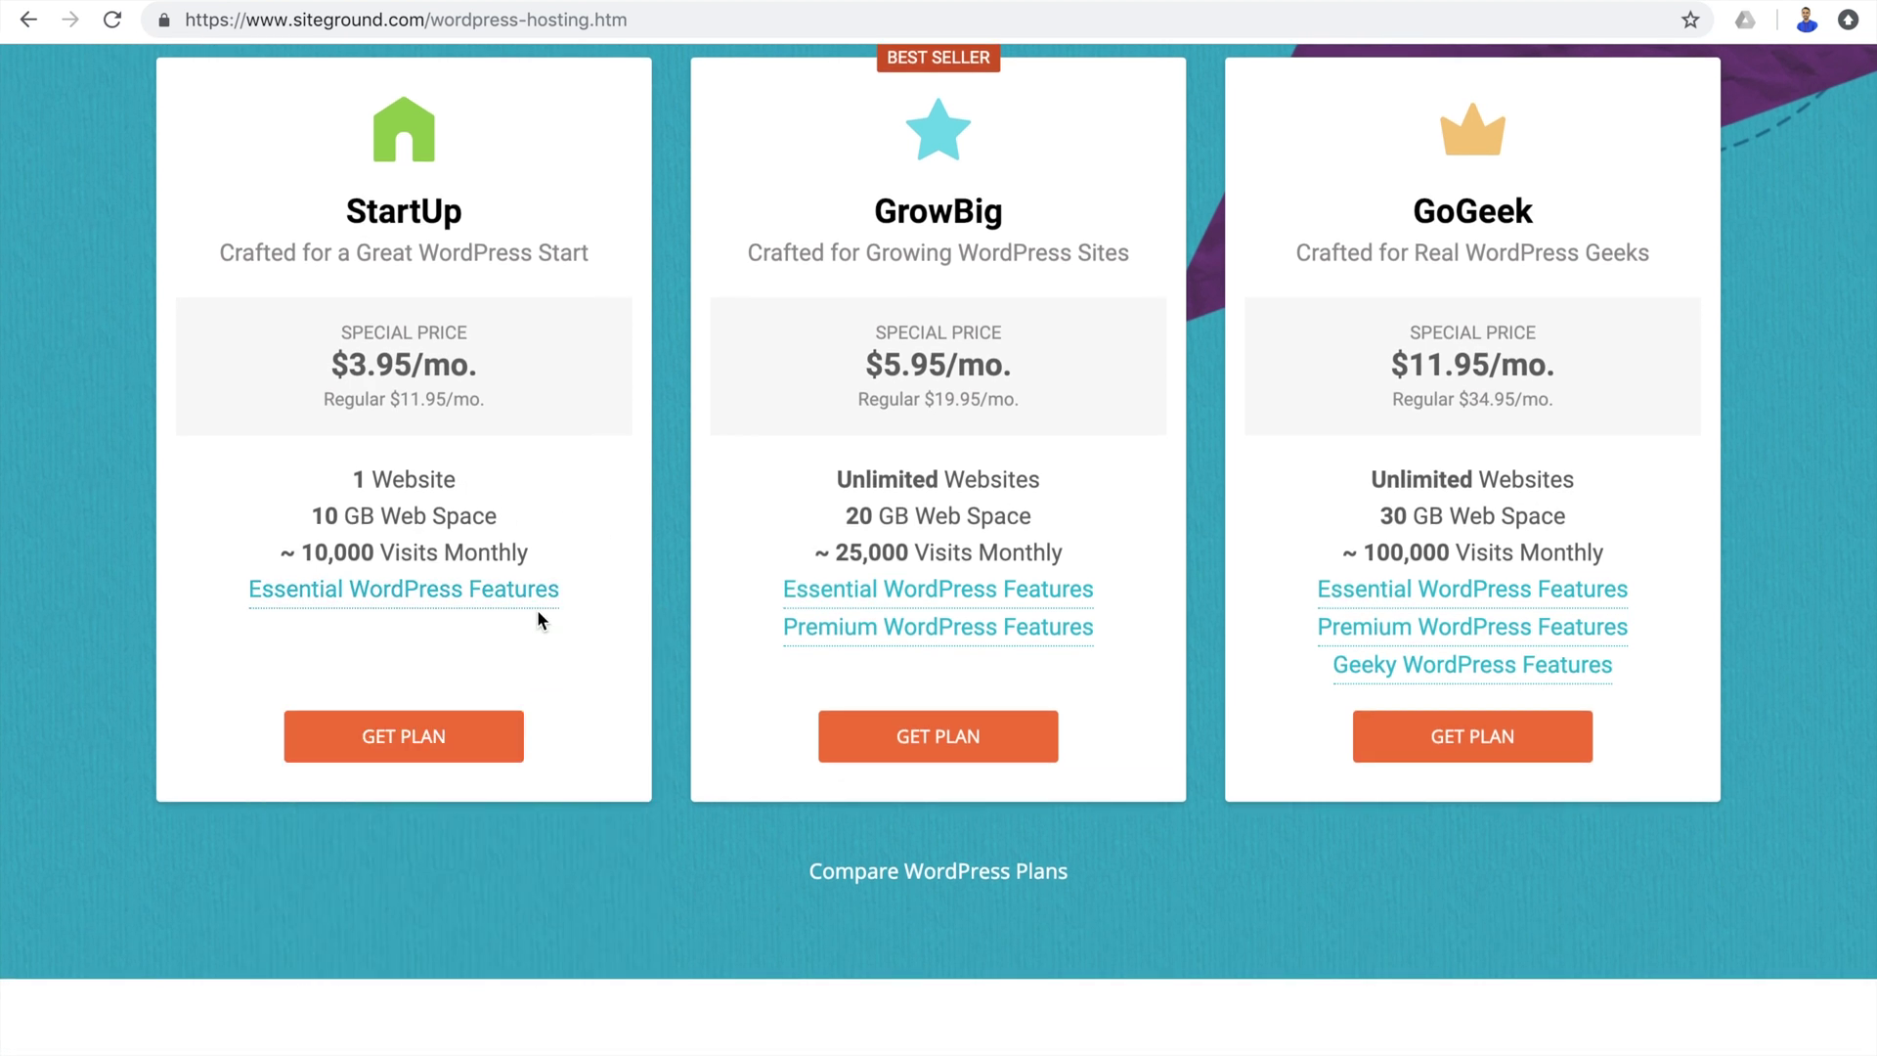
mouse_move(538, 587)
scroll(526, 248, "up", 2)
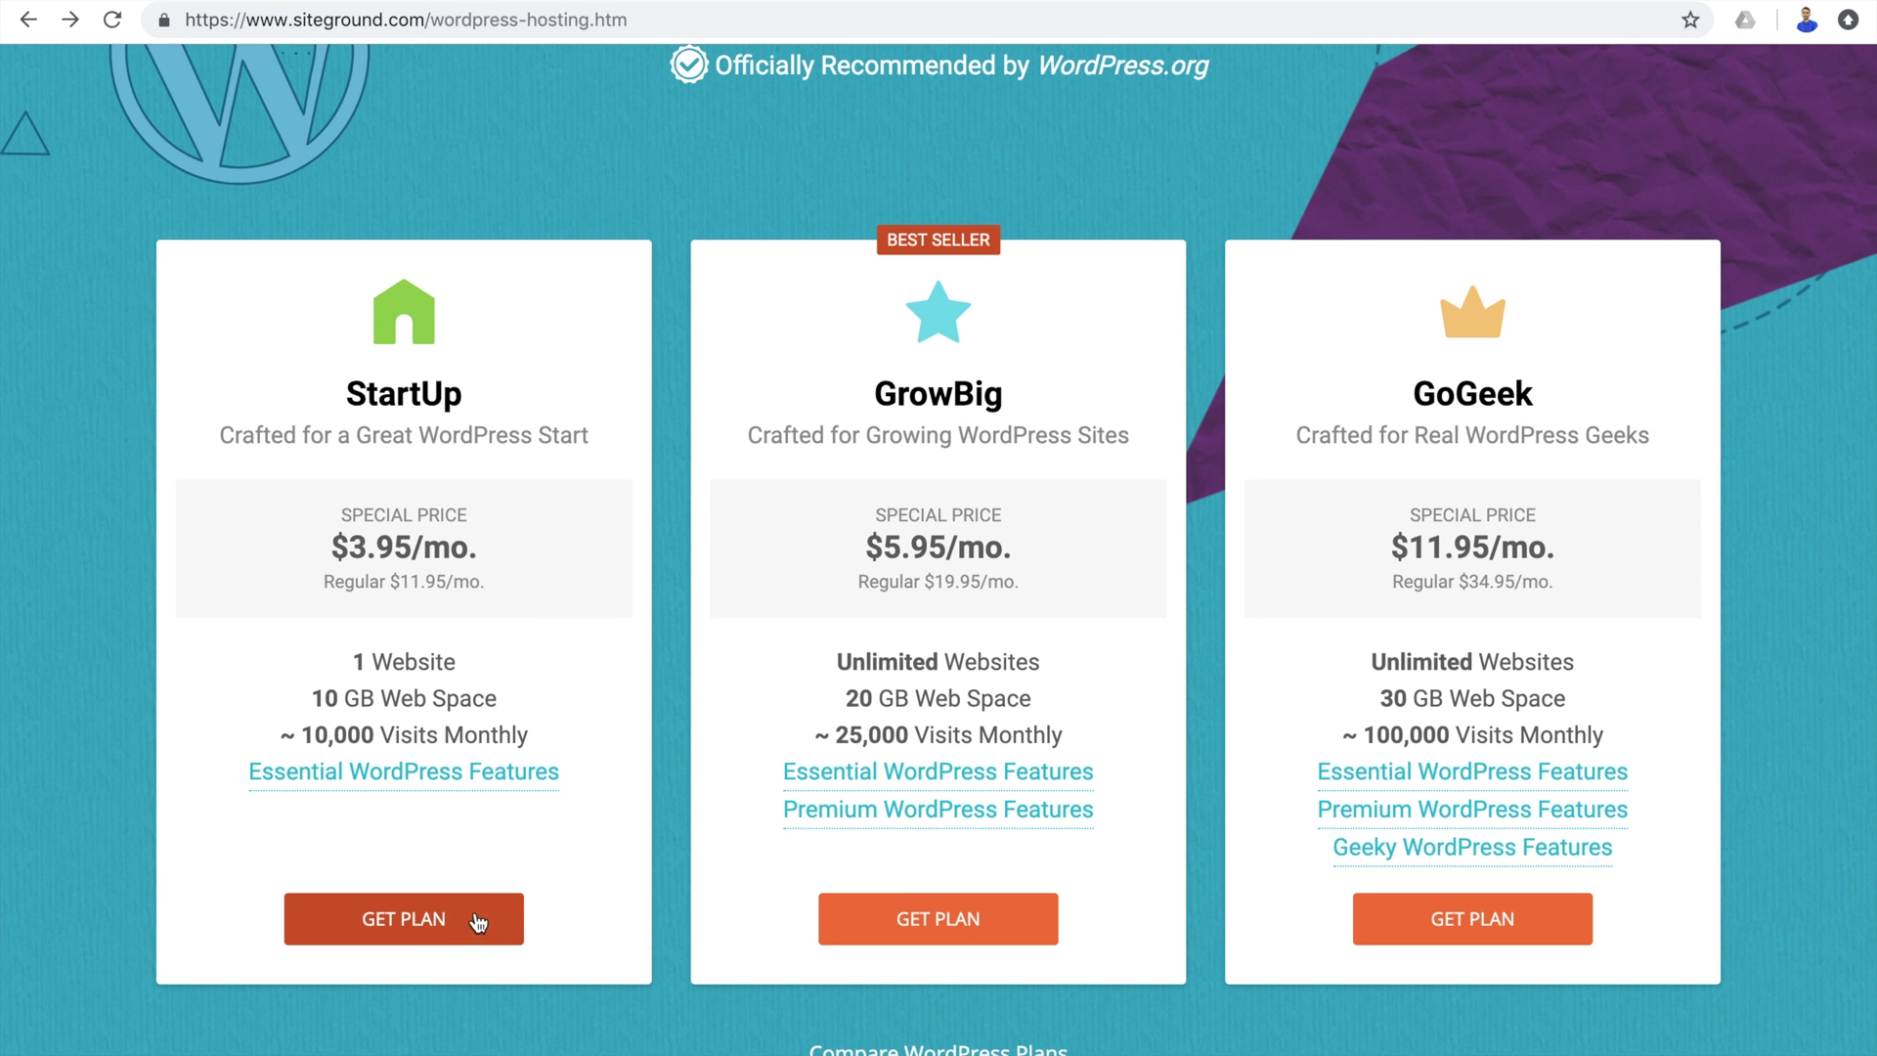
Pick the StartUp plan and enter learndigitalwithrahul as the new domain name.
left_click(447, 932)
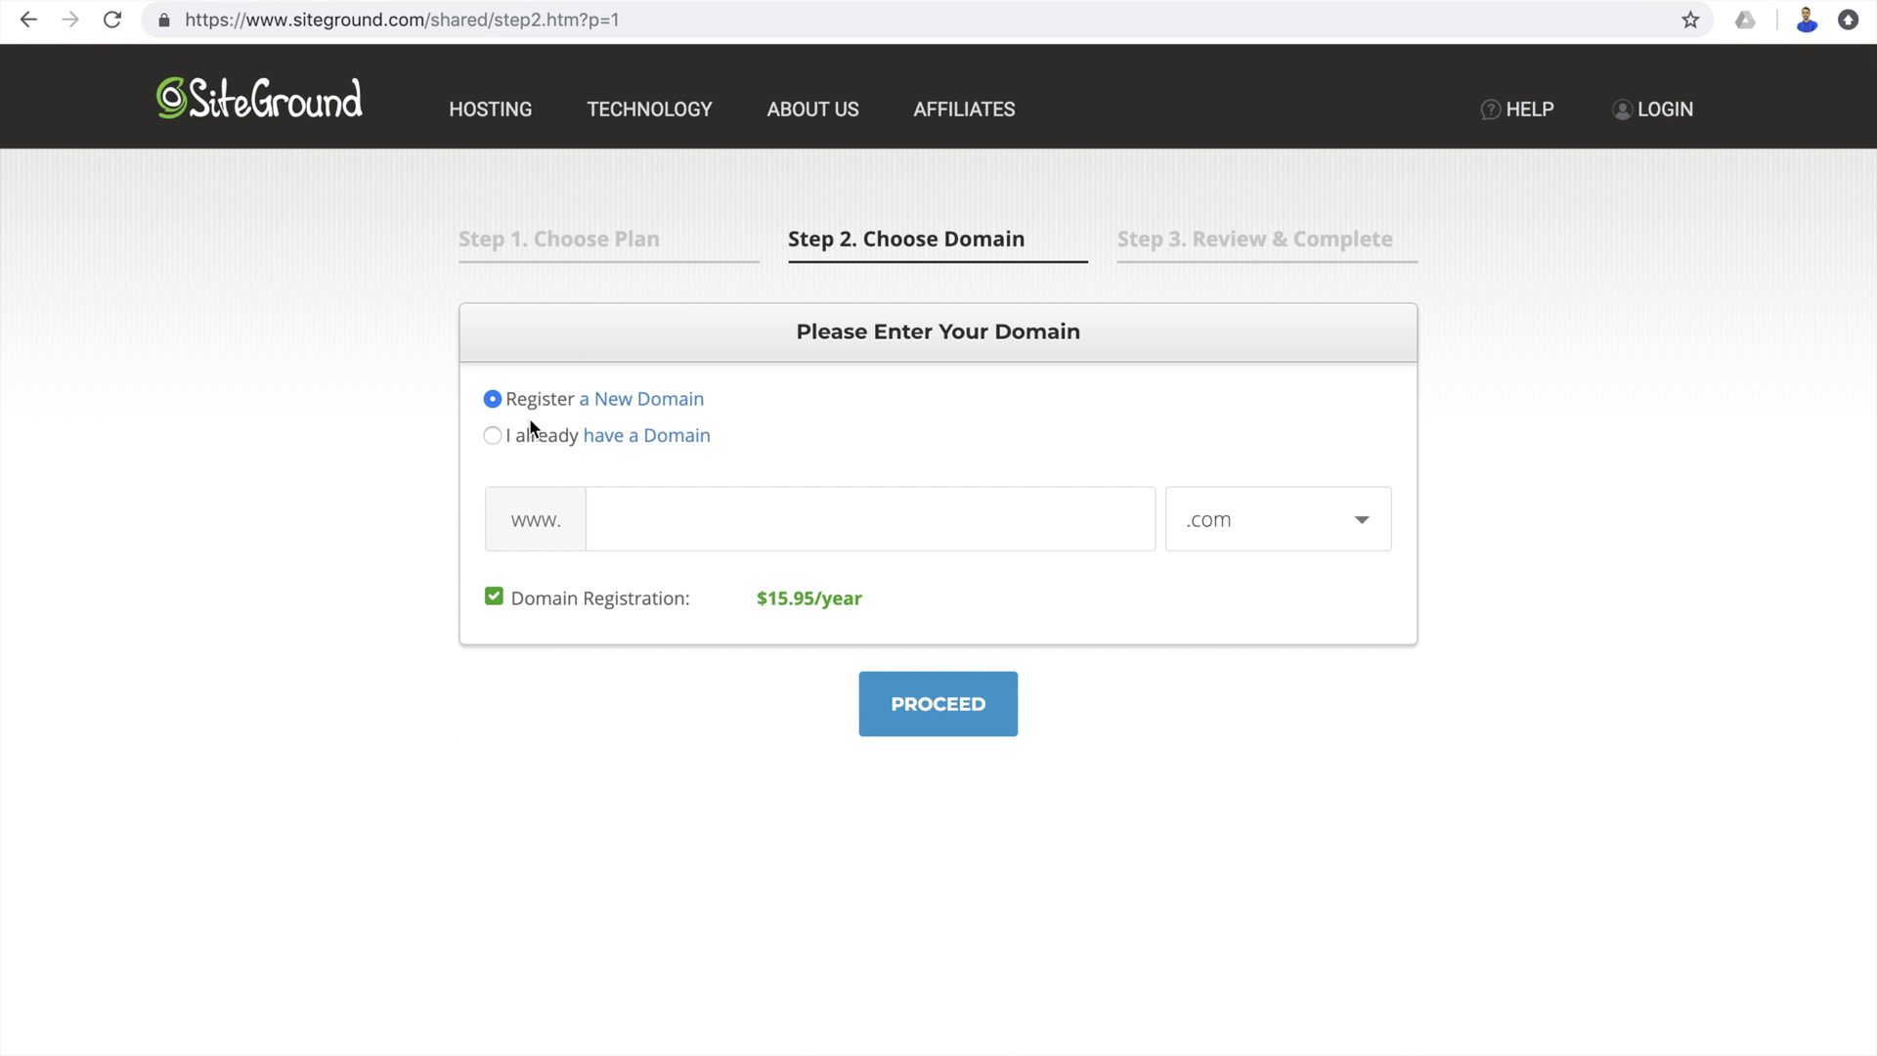
left_click(492, 435)
left_click(777, 541)
type("learndigitalwithrahul.com")
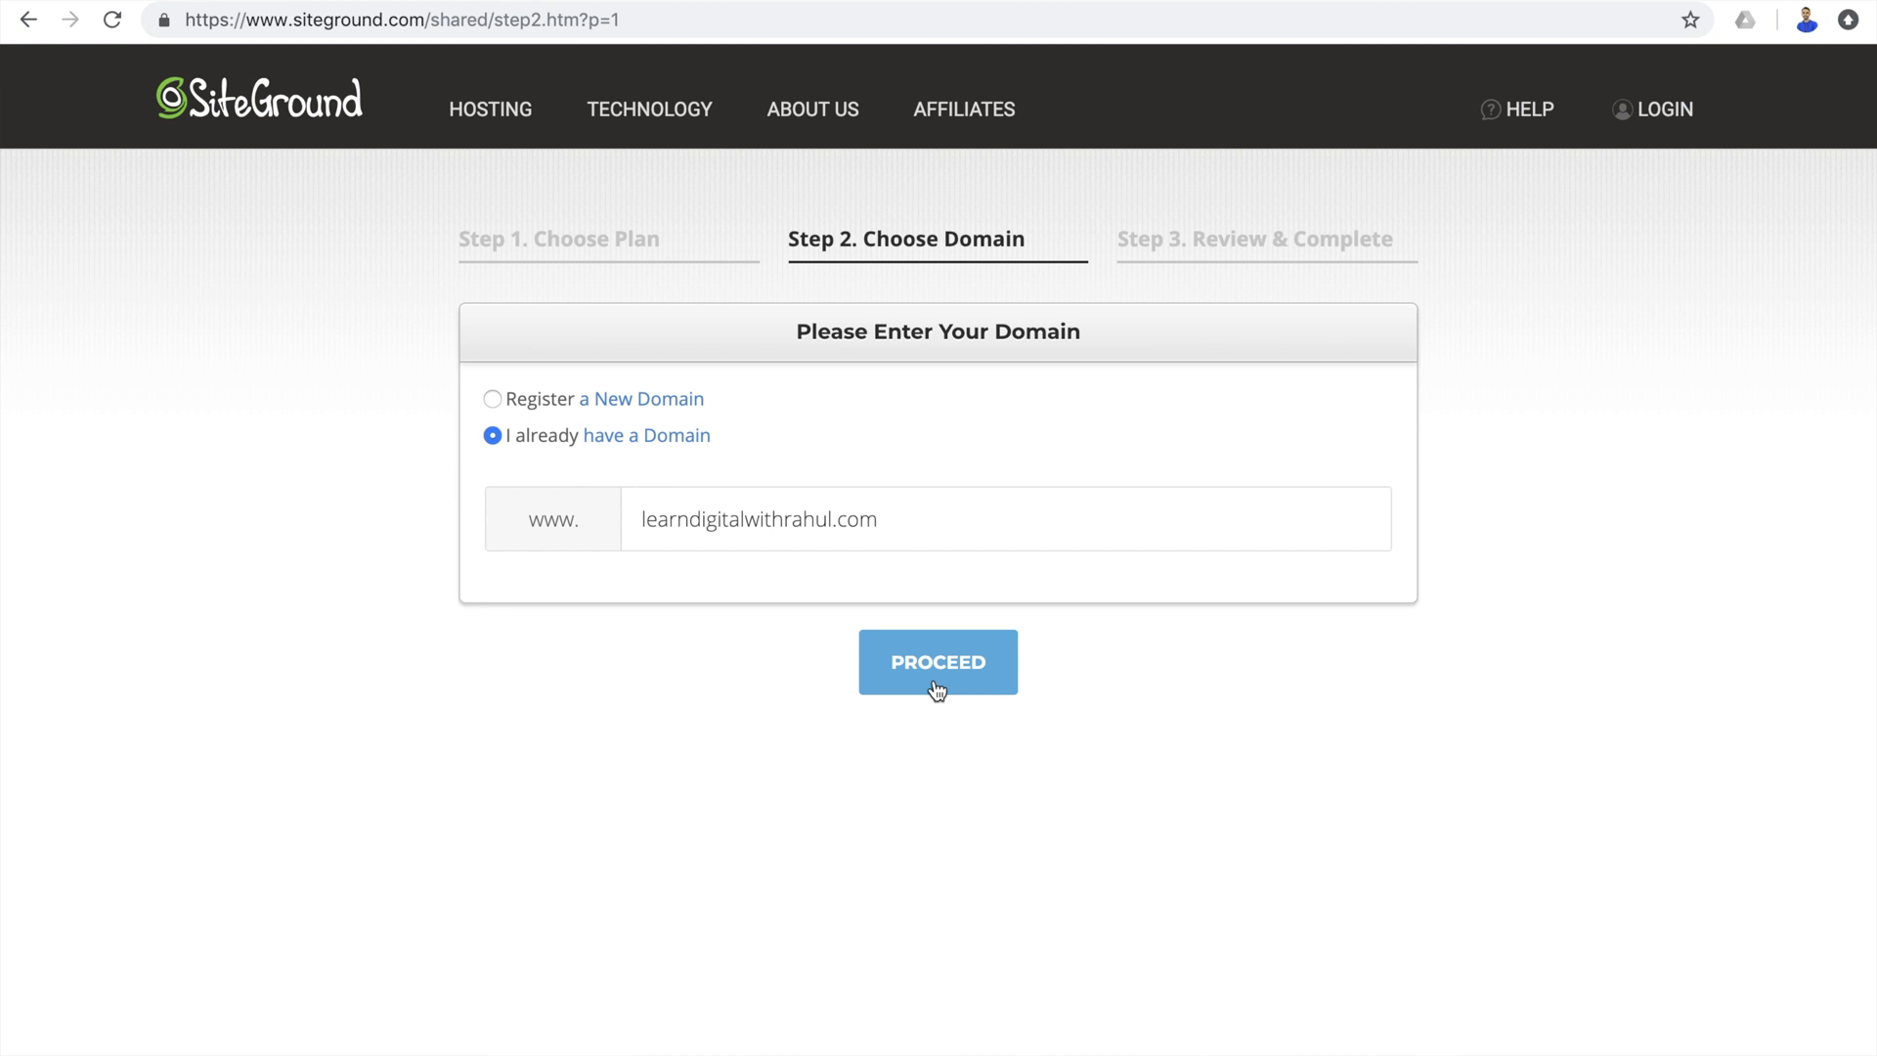
left_click(495, 399)
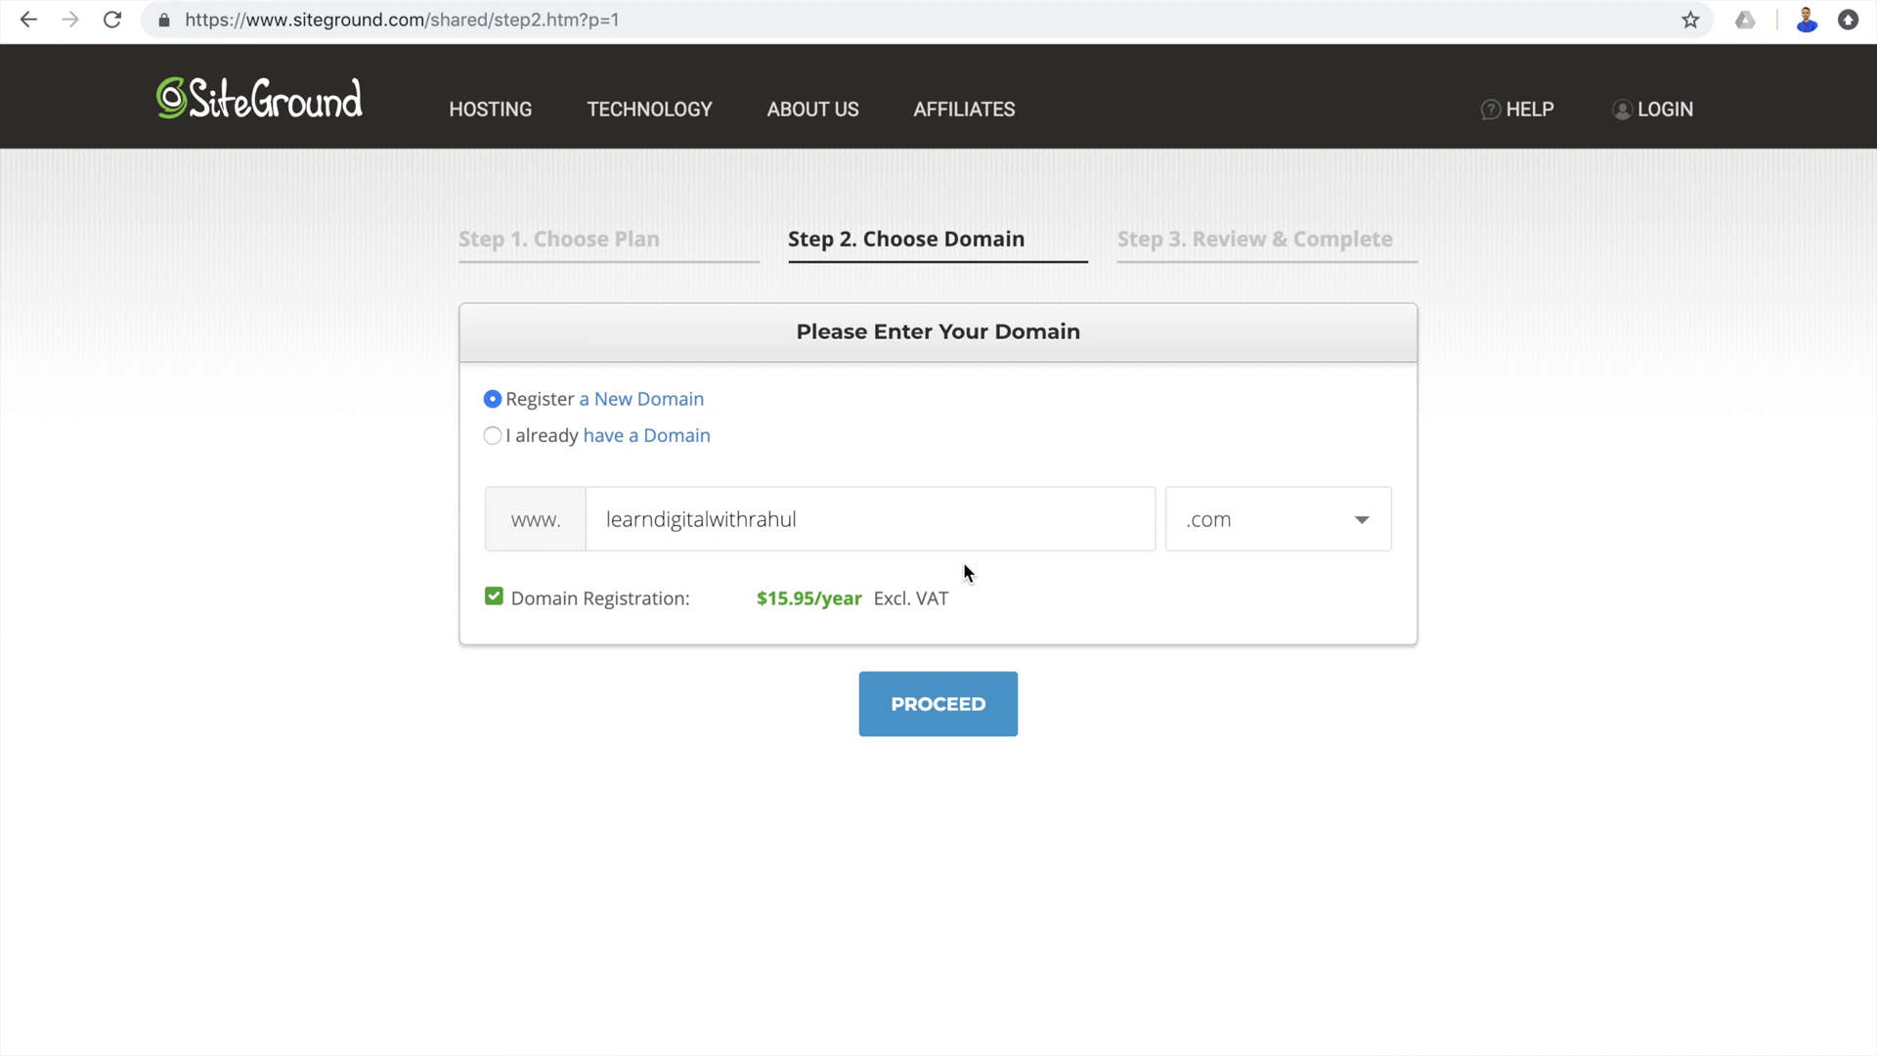
Check the .com availability, then switch to the .in extension and proceed.
left_click(1252, 523)
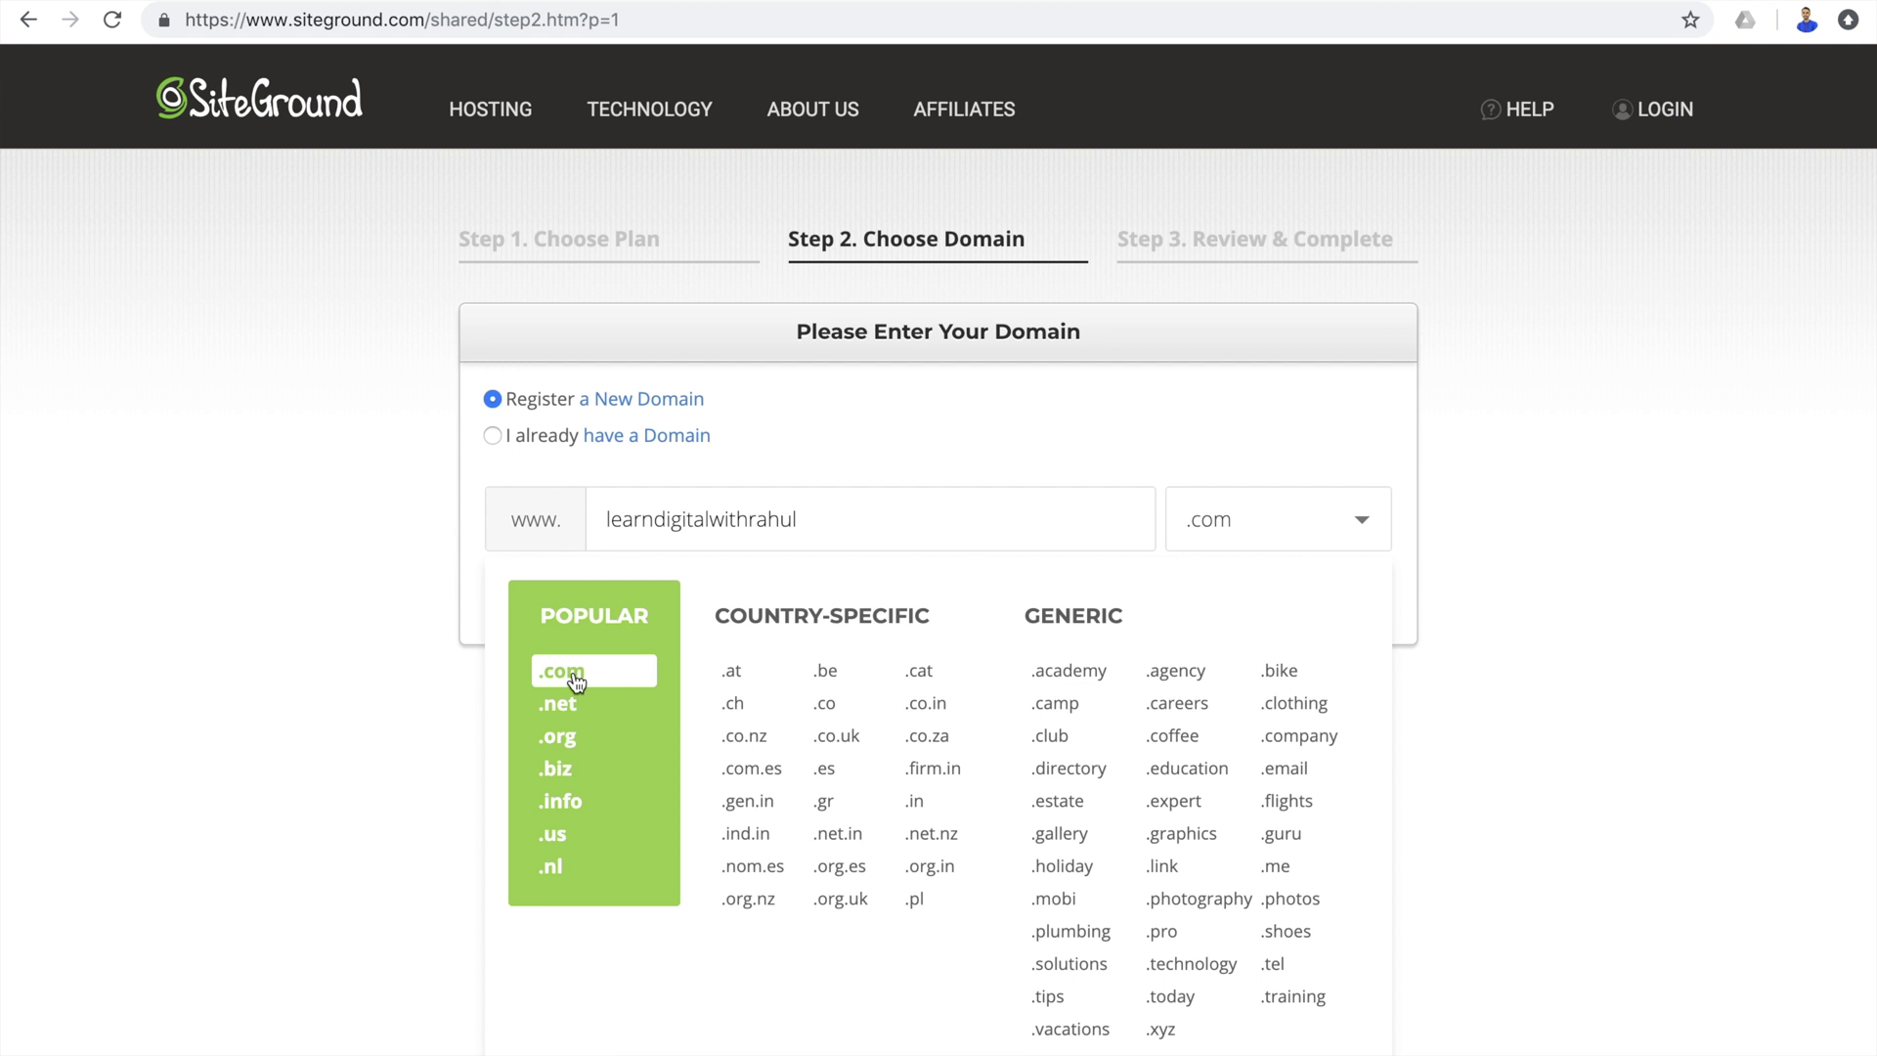
left_click(577, 674)
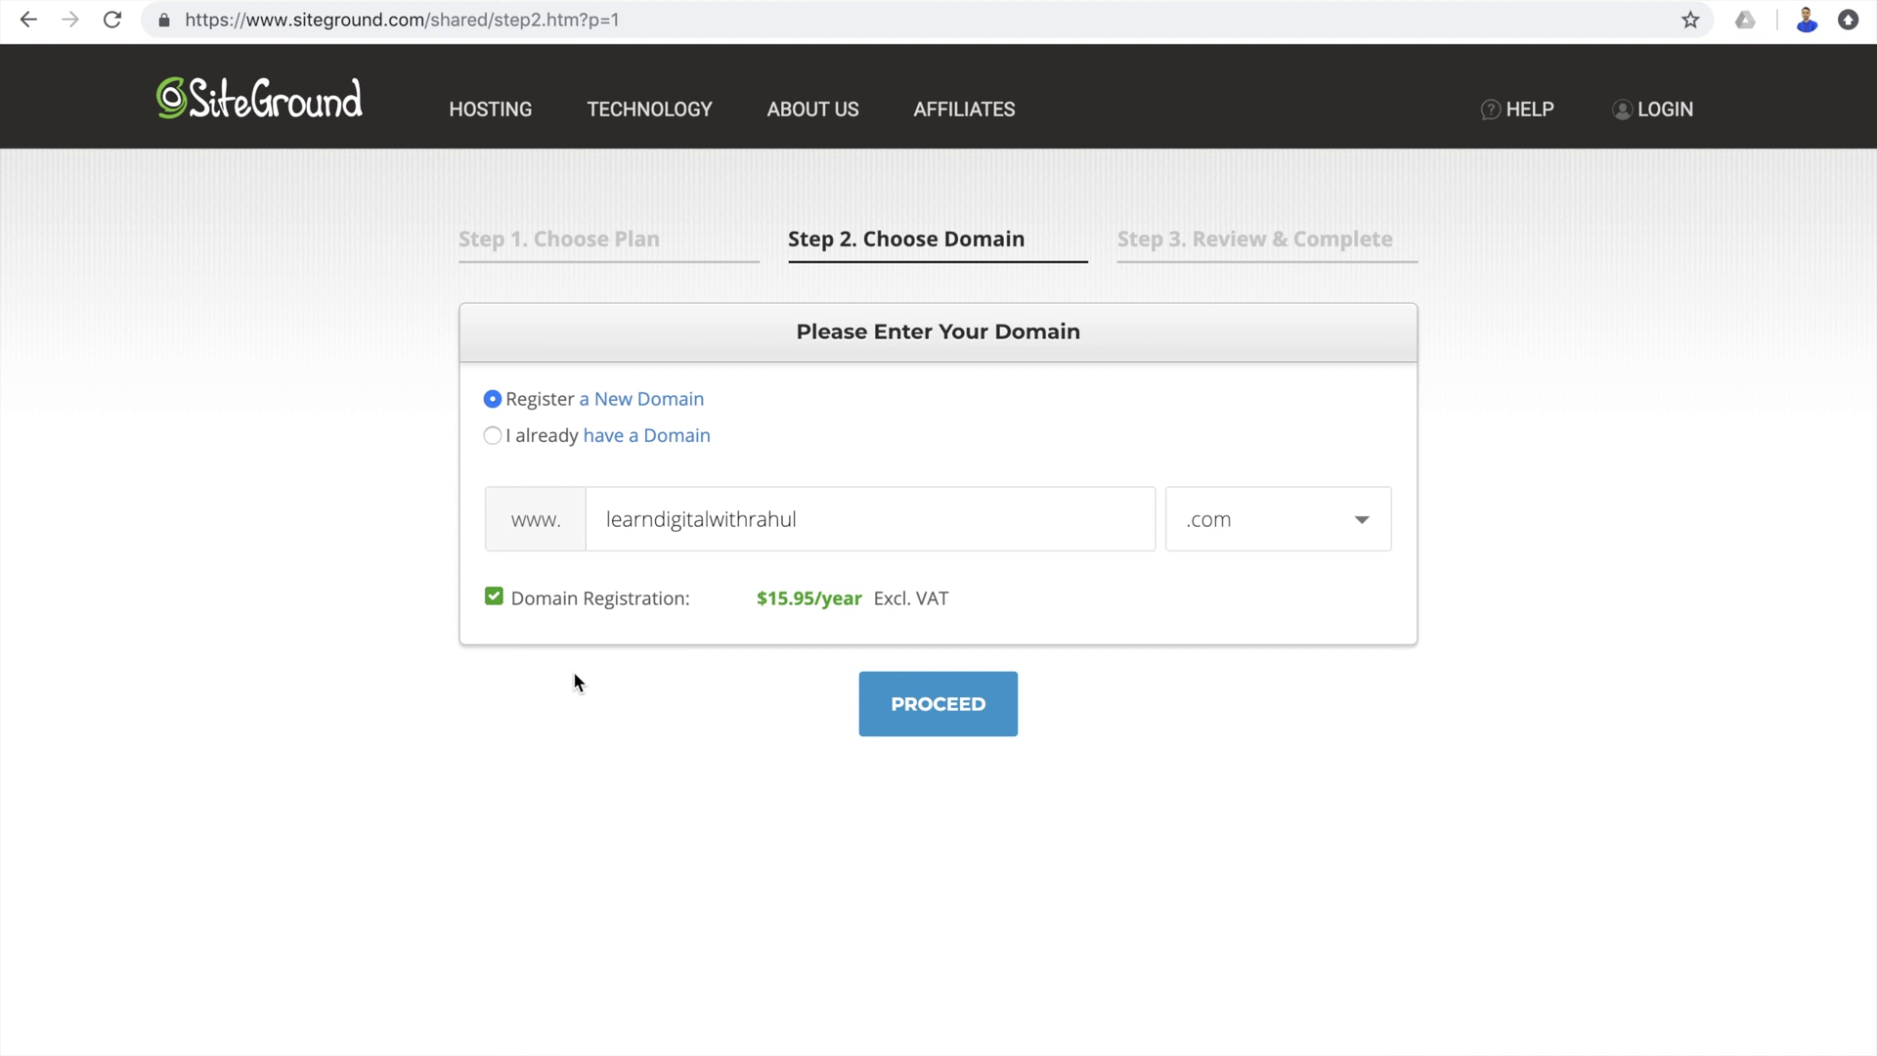
left_click(966, 706)
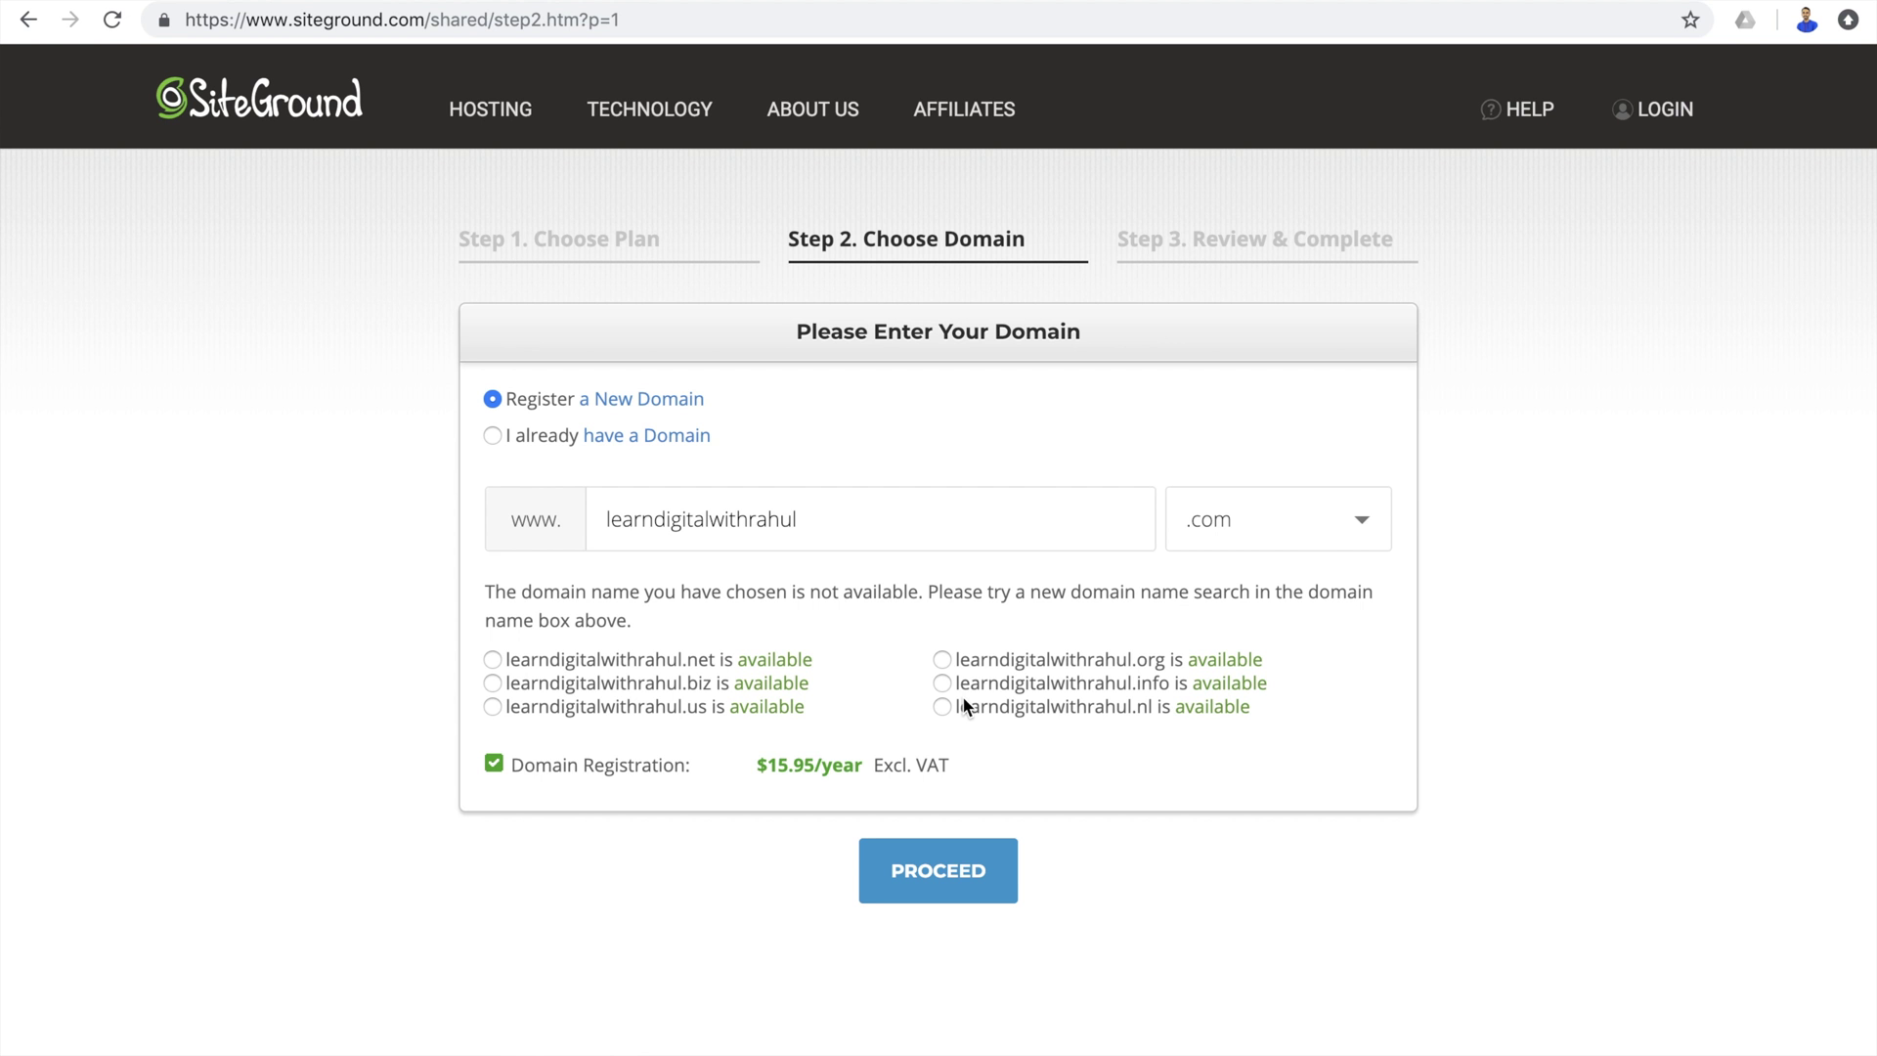
left_click(1303, 528)
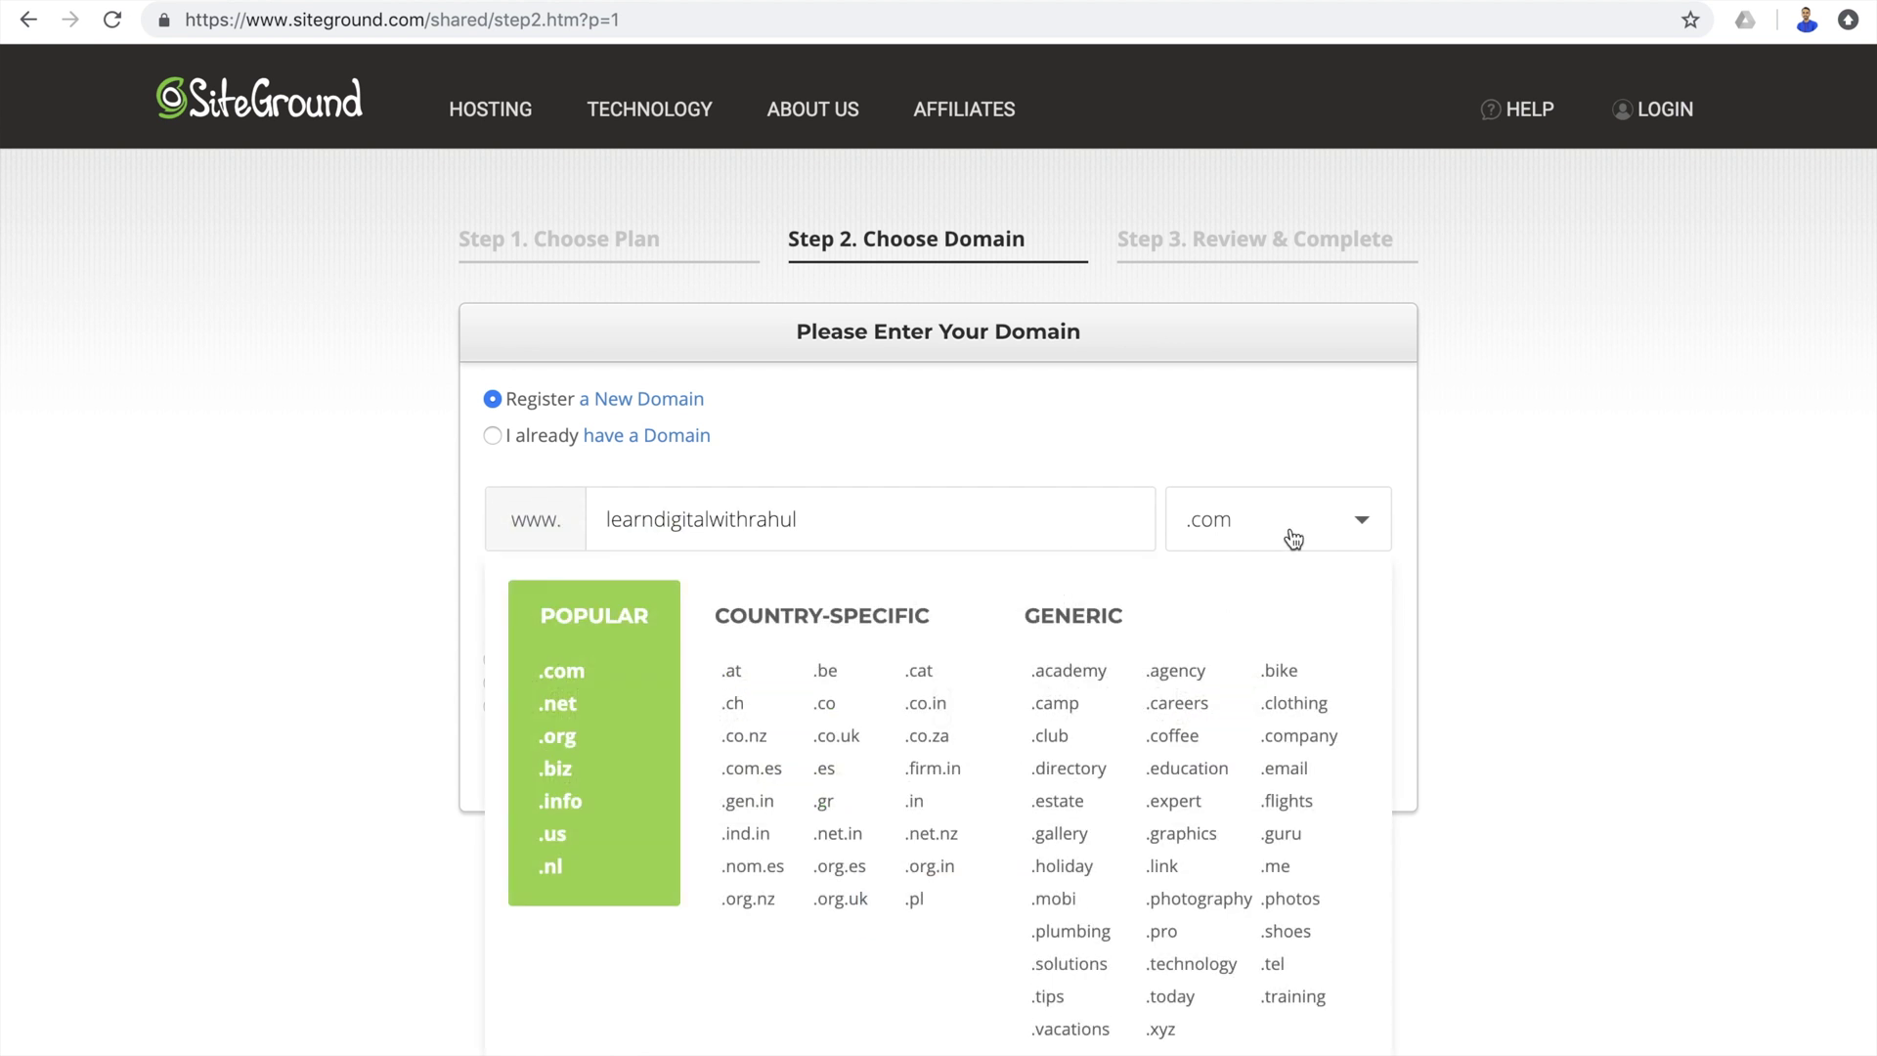
left_click(926, 816)
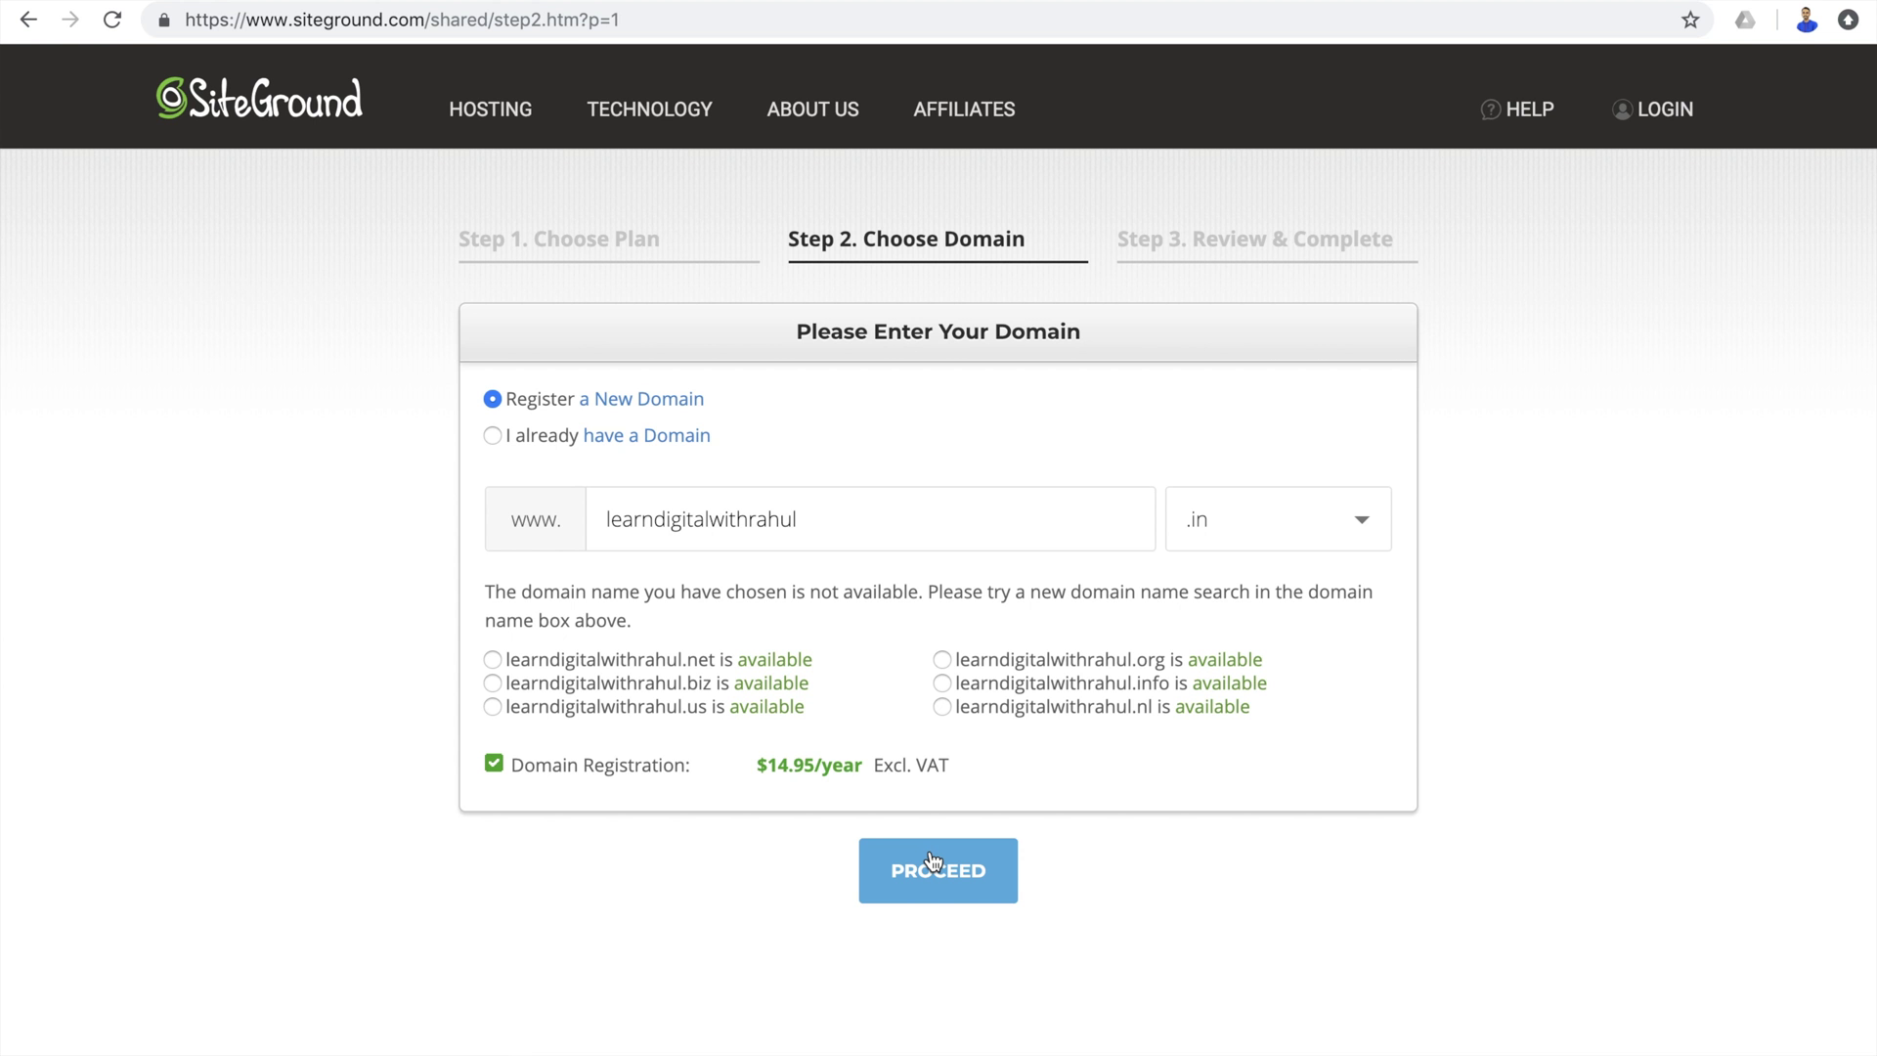
left_click(932, 861)
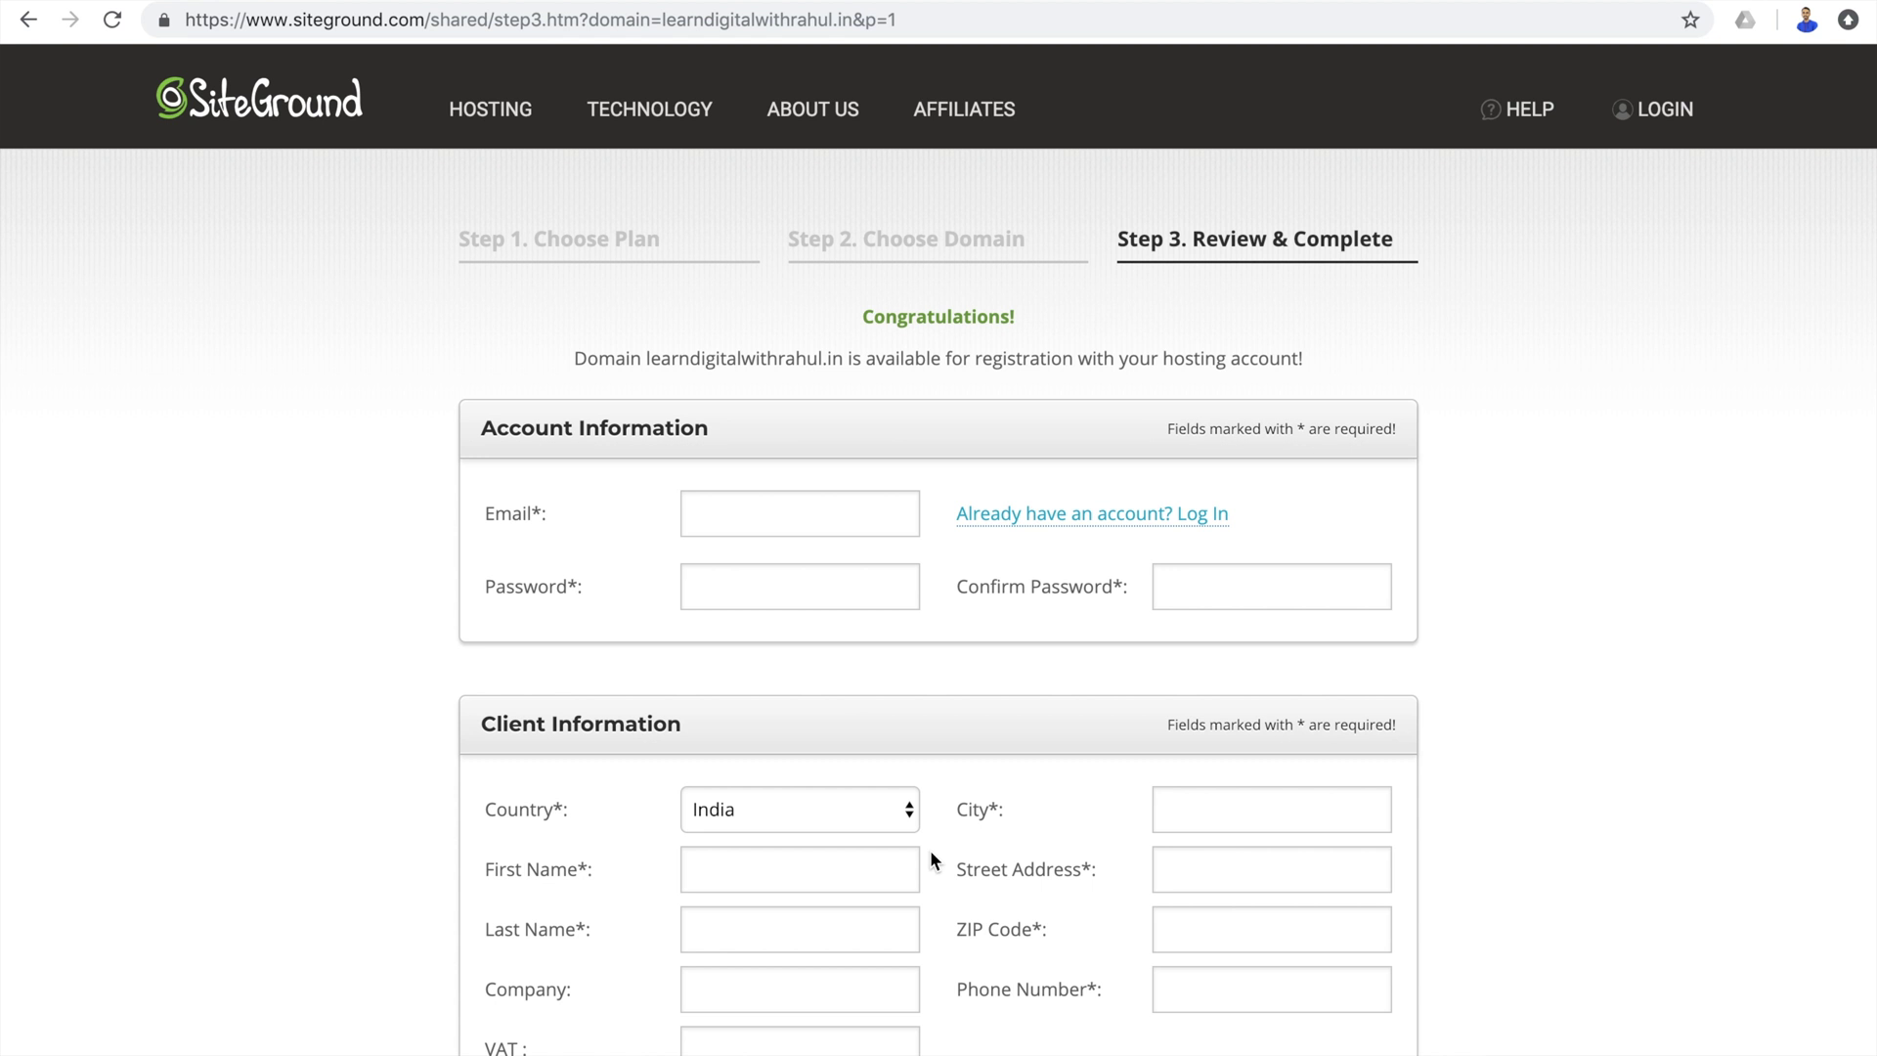
Fill in the account e-mail, password and password confirmation.
scroll(931, 852, "down", 3)
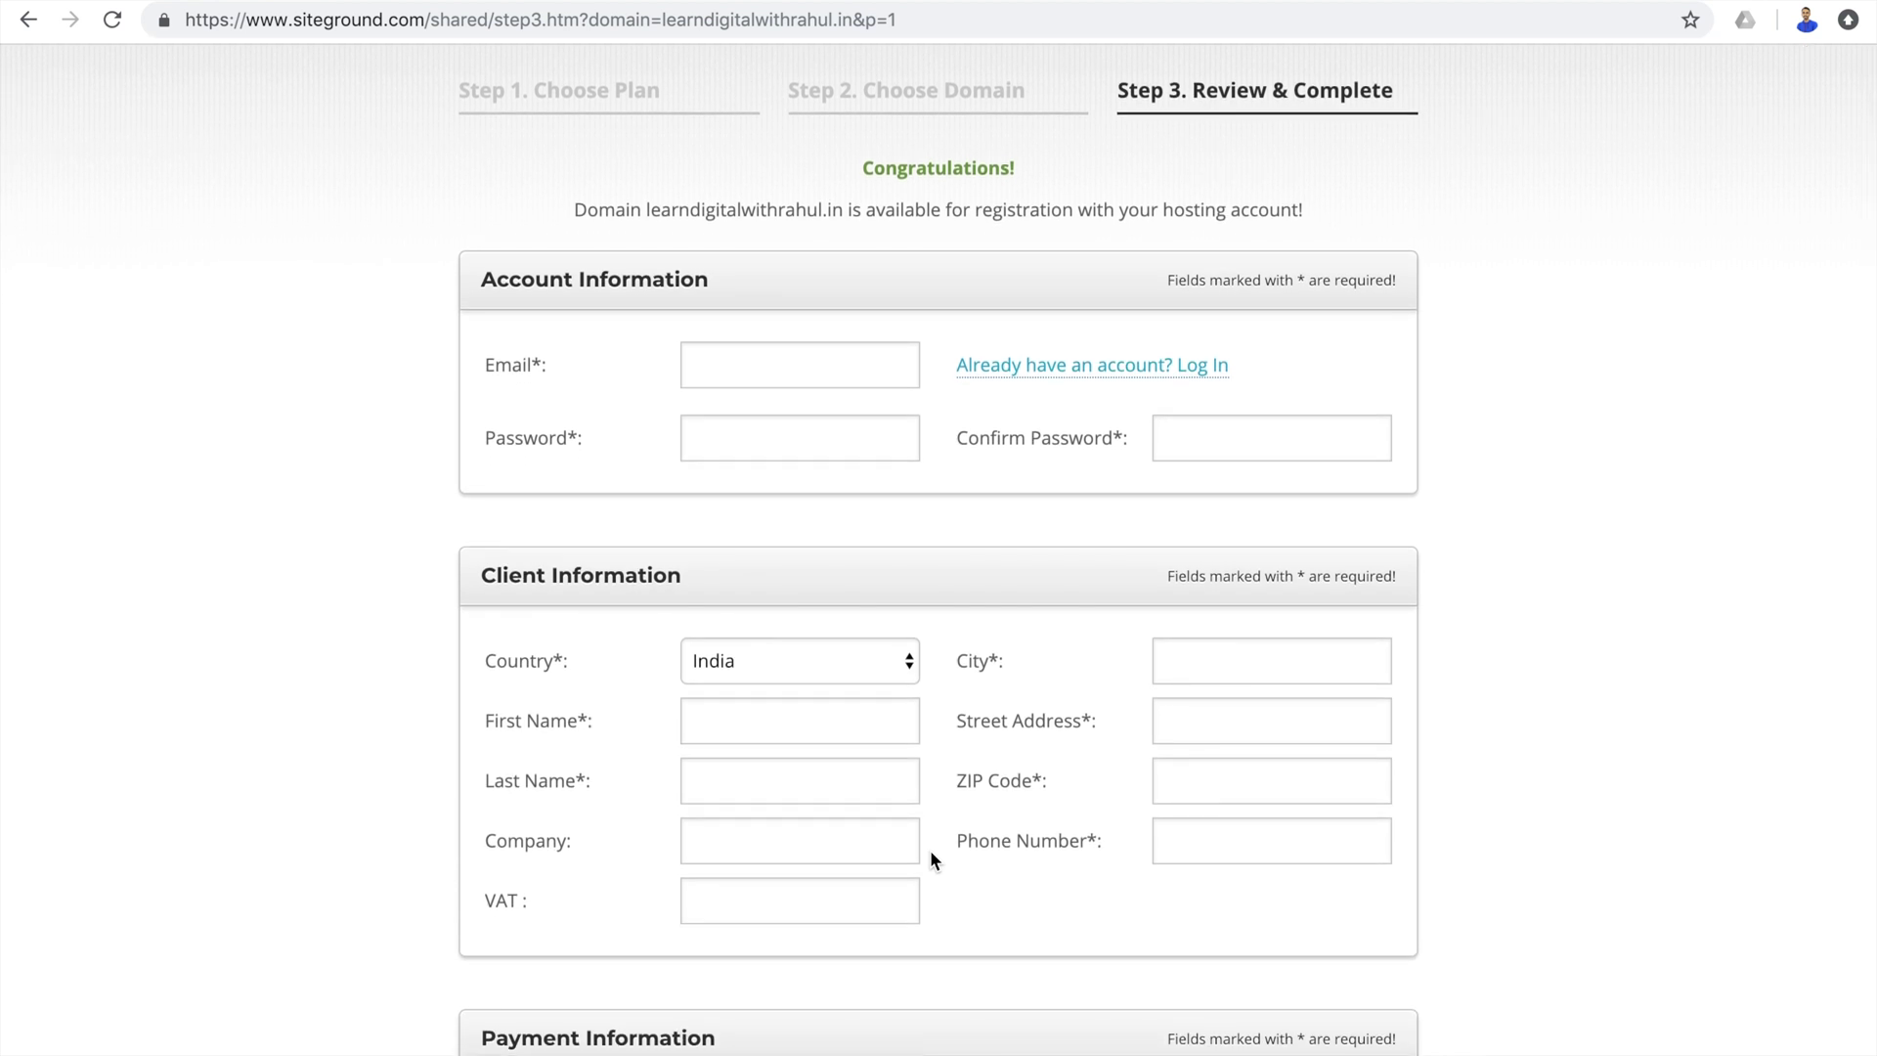
left_click(772, 368)
type("learndigitalwith")
left_click(796, 427)
left_click(796, 436)
type("*******")
key("Tab")
type("**")
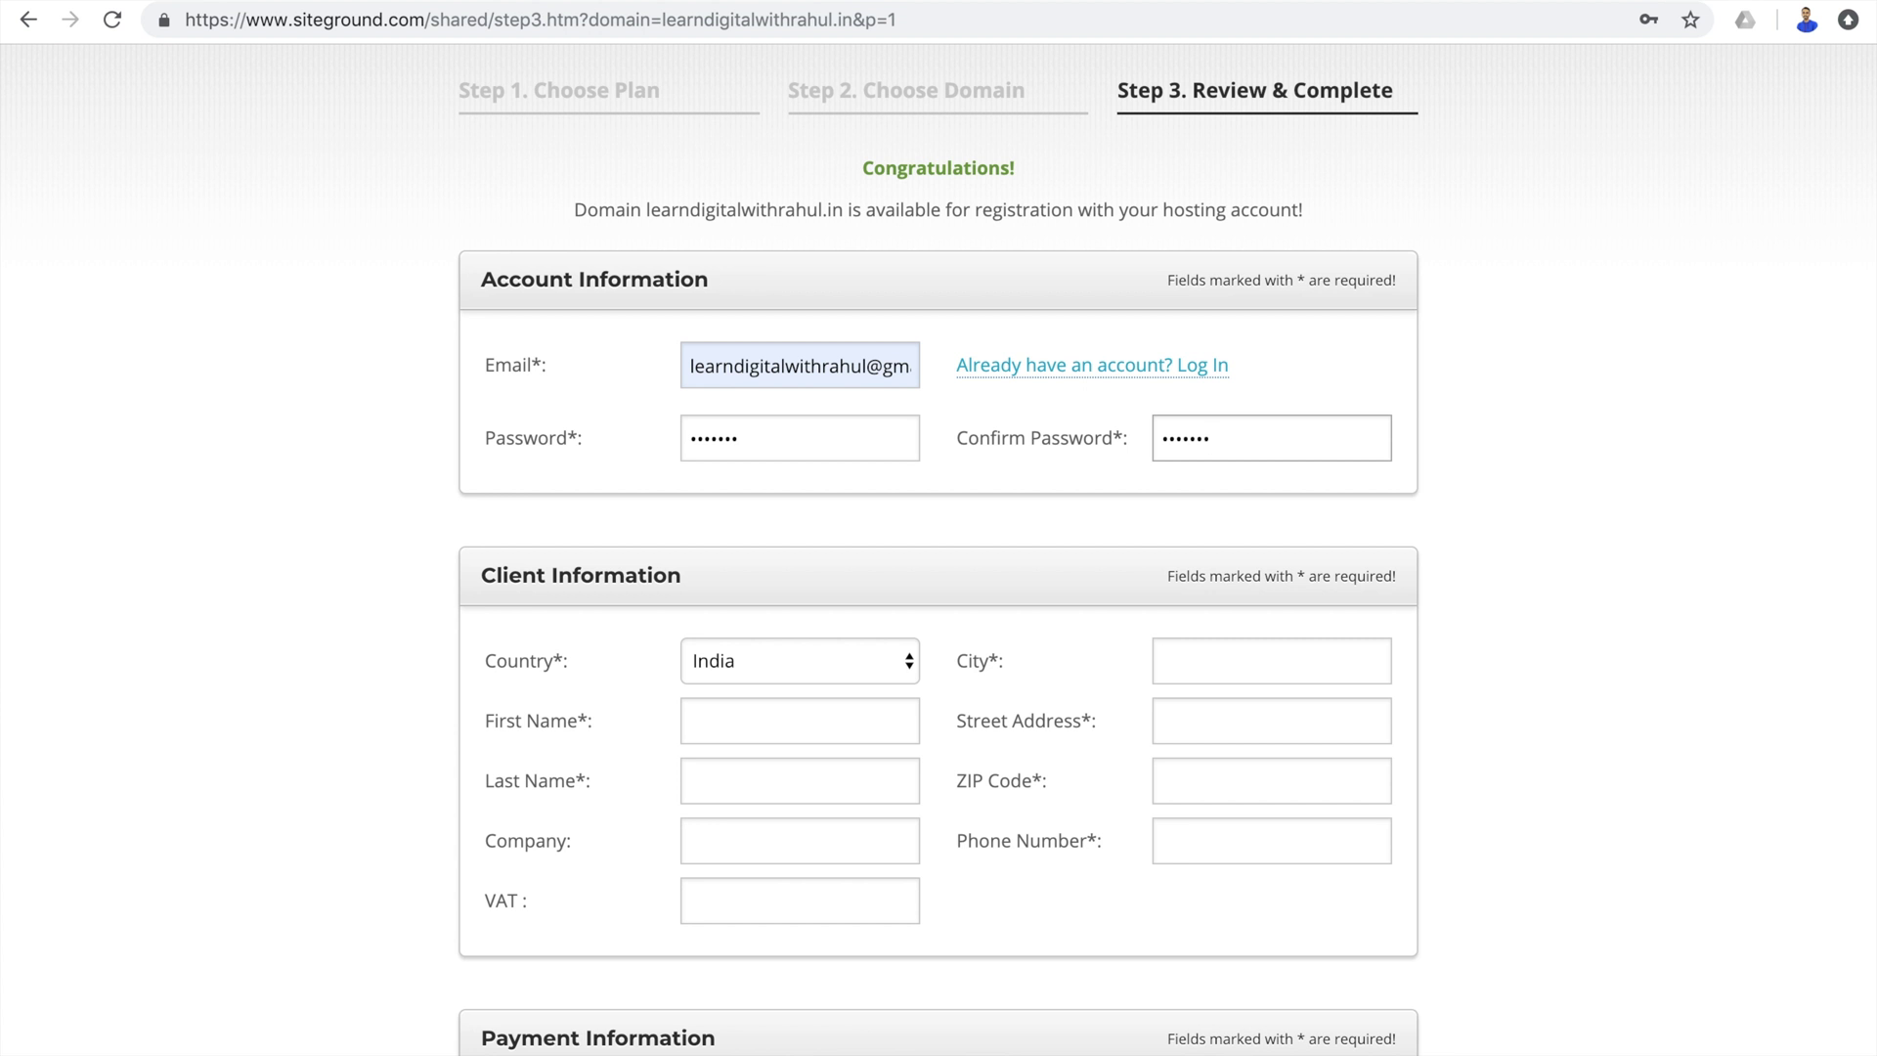
scroll(1212, 460, "down", 4)
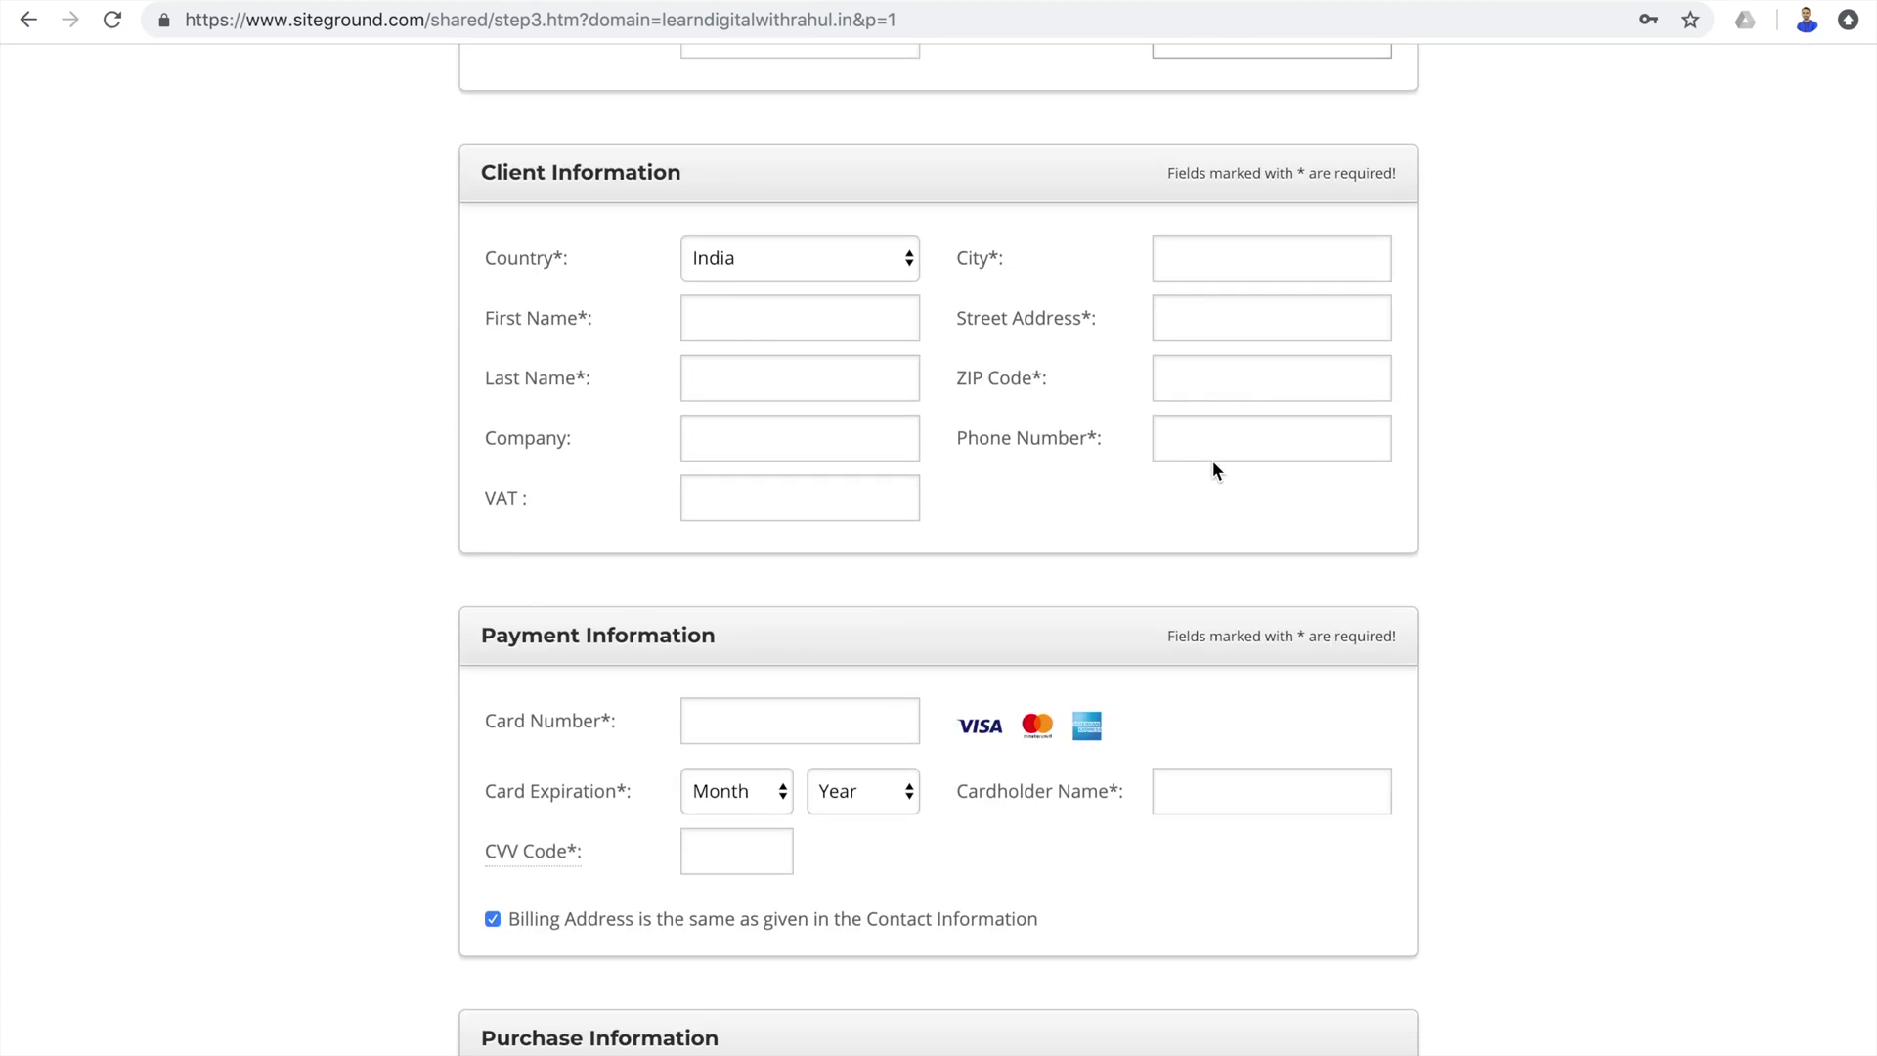
scroll(1213, 460, "down", 1)
scroll(1215, 469, "up", 5)
Enter the client's city, first and last name, ZIP code and street address.
left_click(1222, 638)
type("ranchi")
left_click(831, 707)
type("Rahul")
key("Tab")
type("Dubey")
left_click(1271, 697)
left_click(1271, 637)
left_click(1271, 758)
type("834001")
scroll(956, 848, "down", 4)
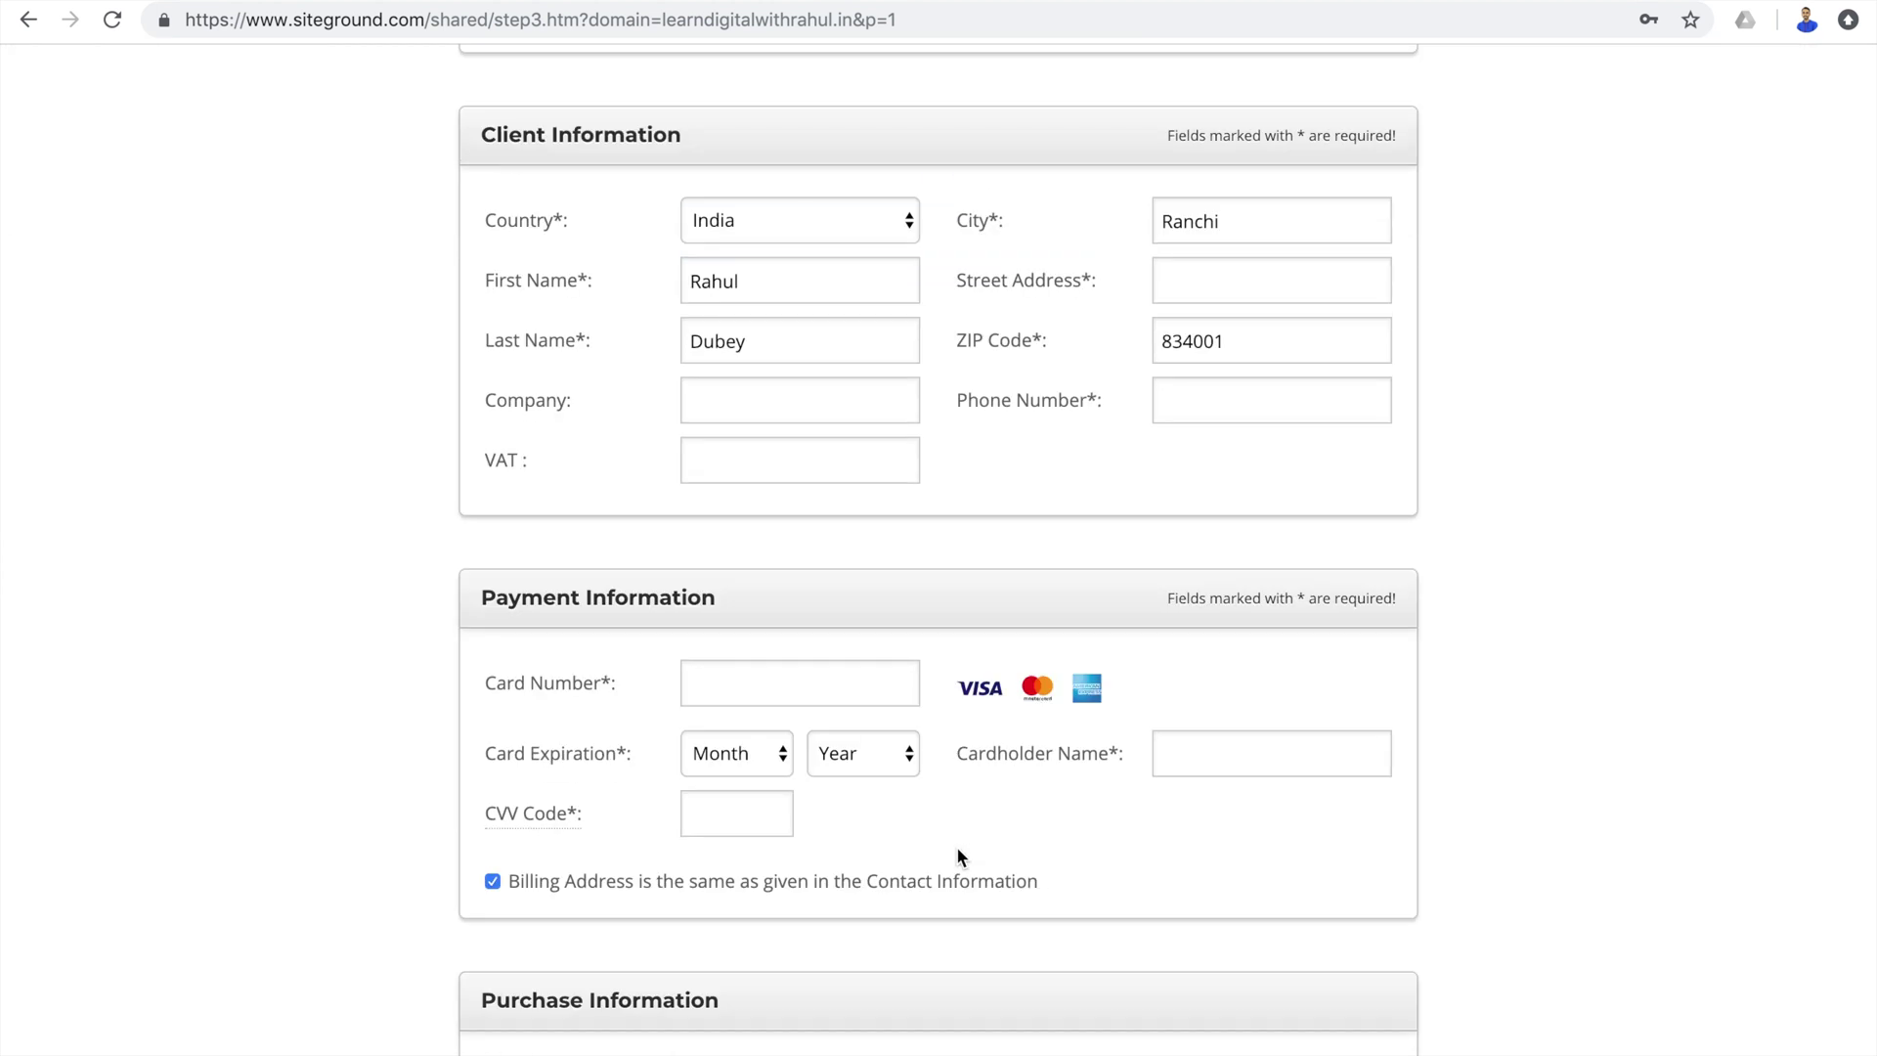
left_click(1231, 299)
type("Near TechReviewPro")
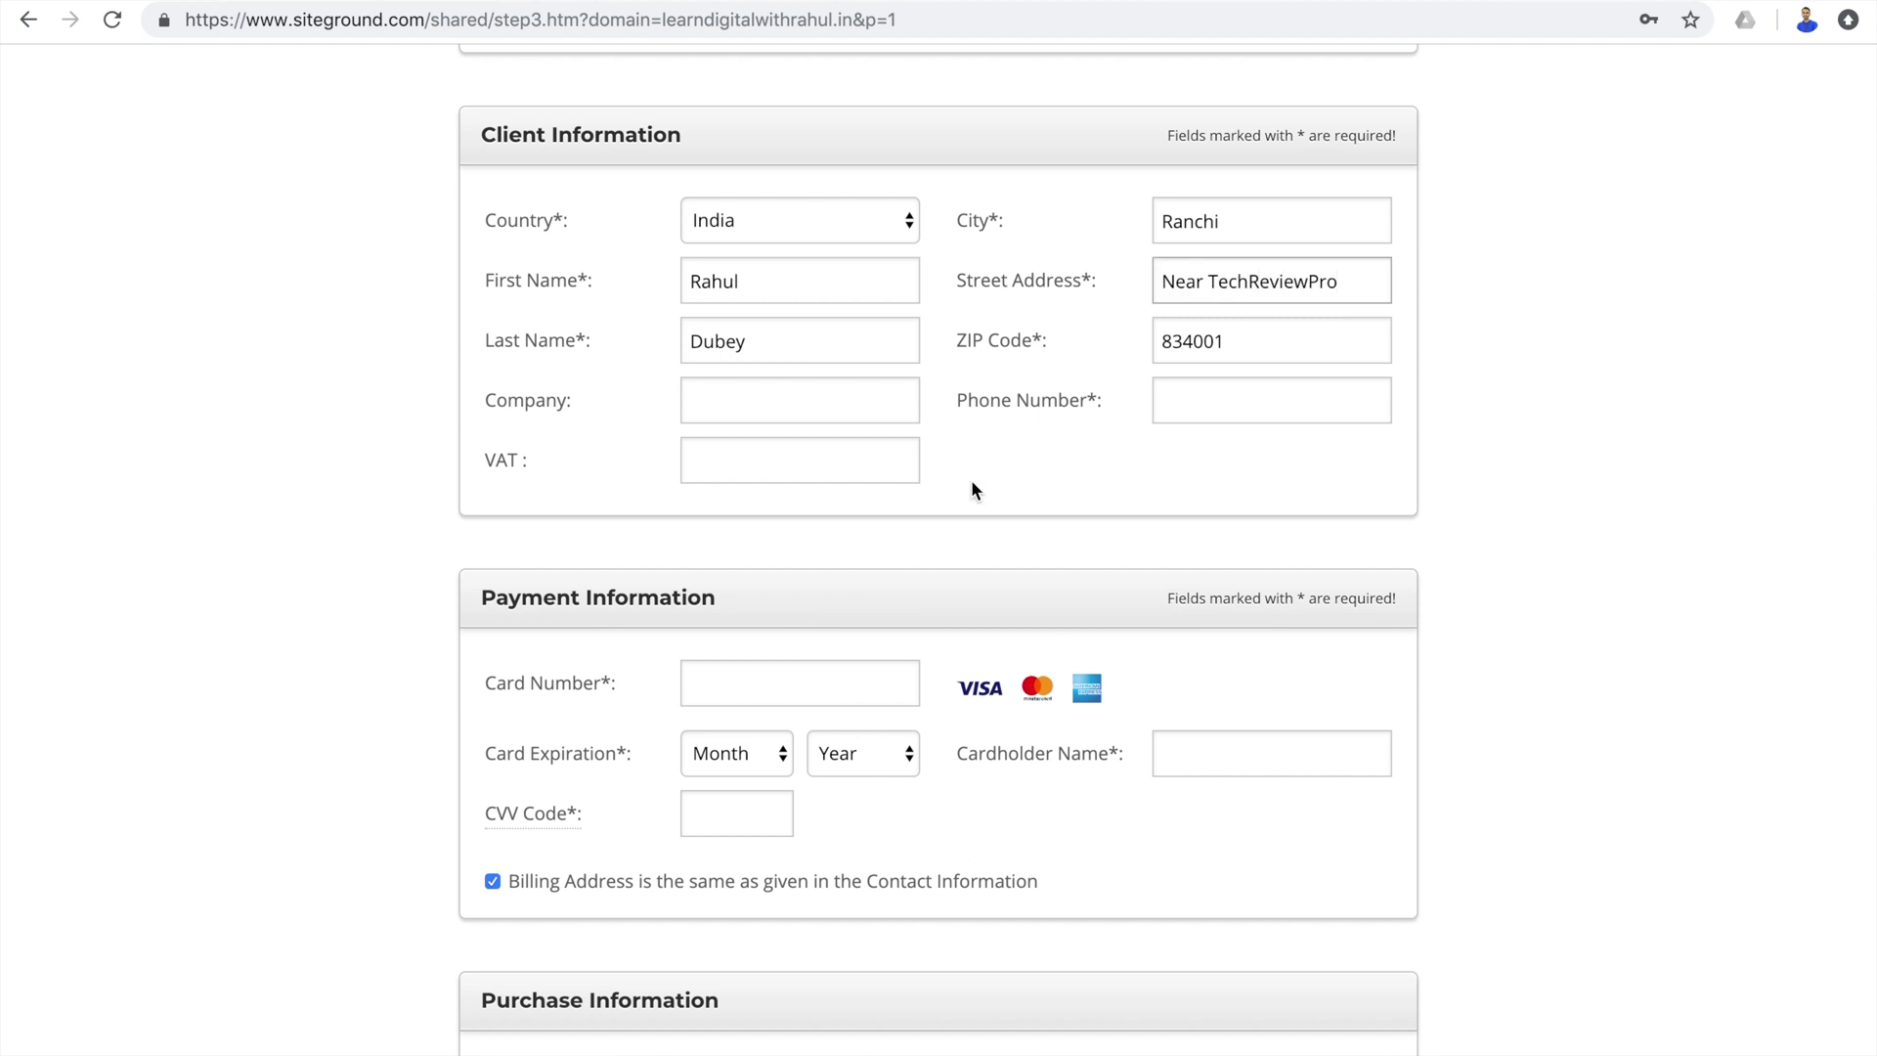
left_click(739, 678)
scroll(842, 254, "down", 9)
Keep the StartUp plan, set the data center to Chicago (USA) and keep 12 months.
left_click(842, 247)
left_click(864, 249)
left_click(864, 248)
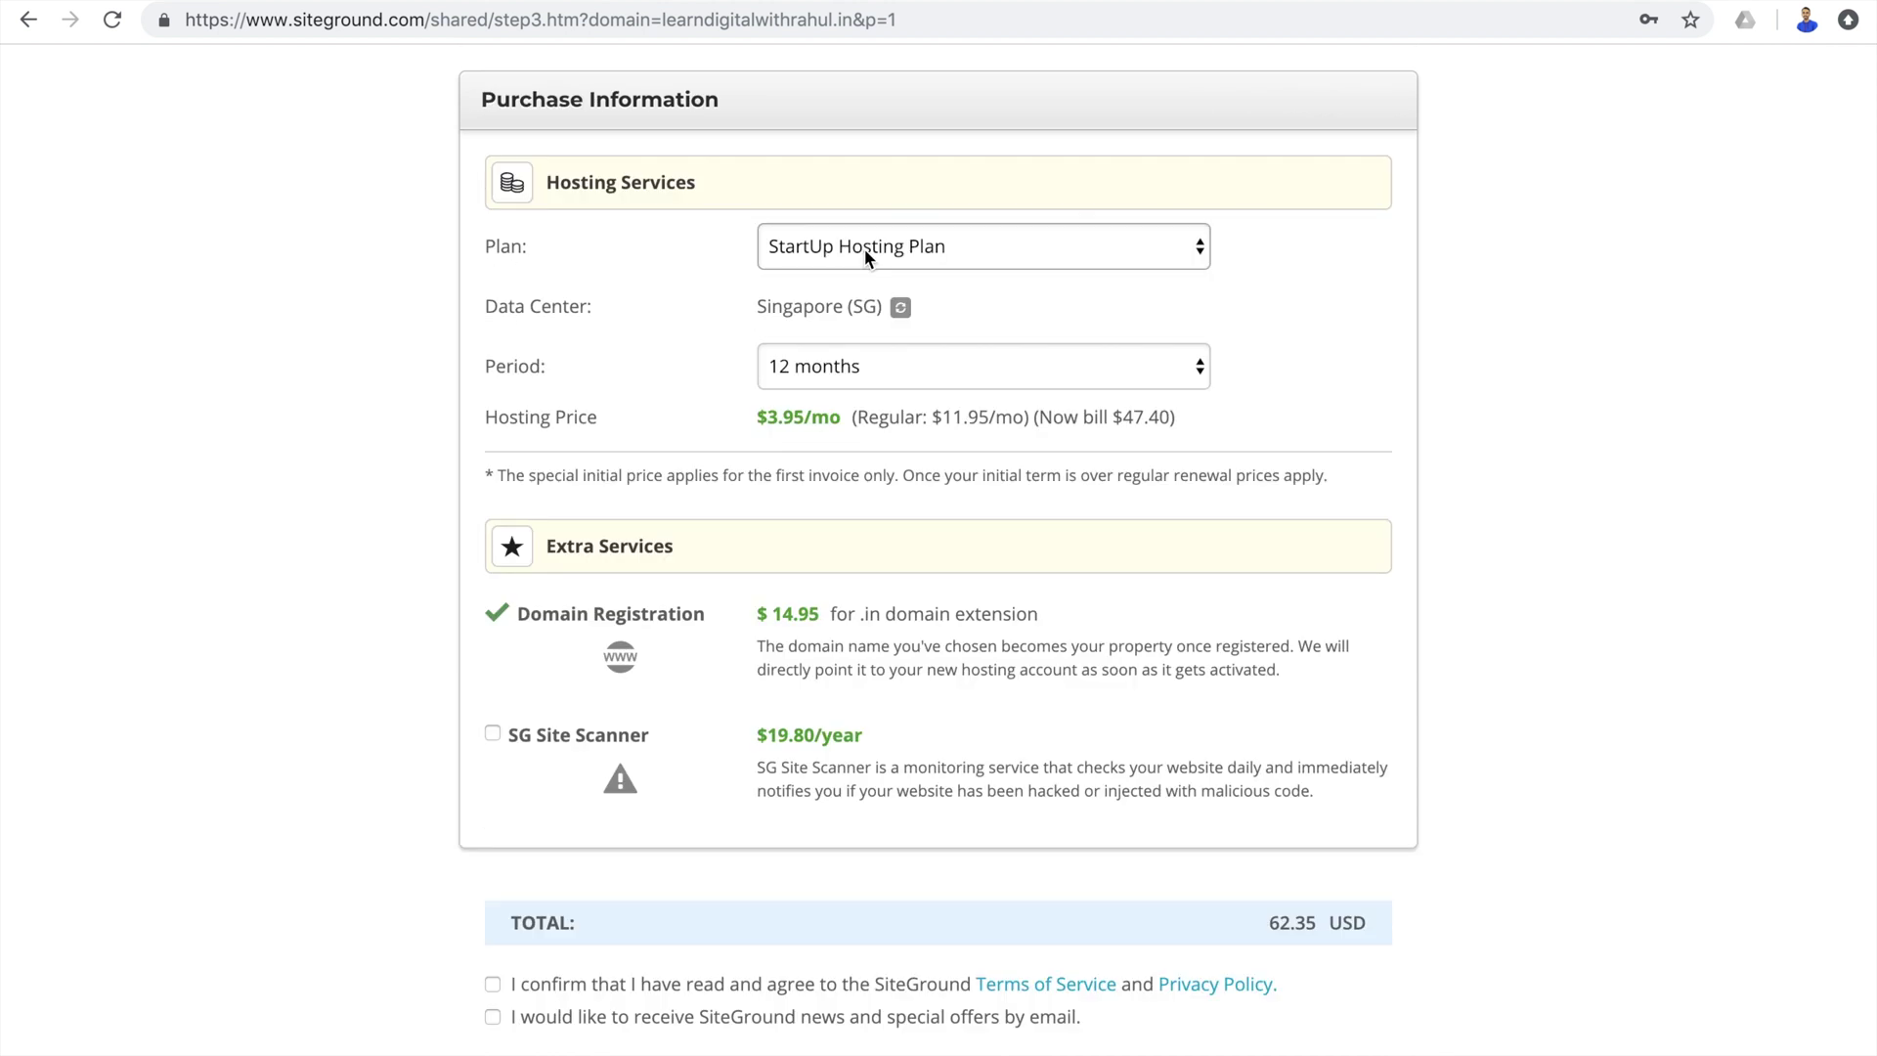
left_click(900, 307)
left_click(901, 307)
left_click(918, 256)
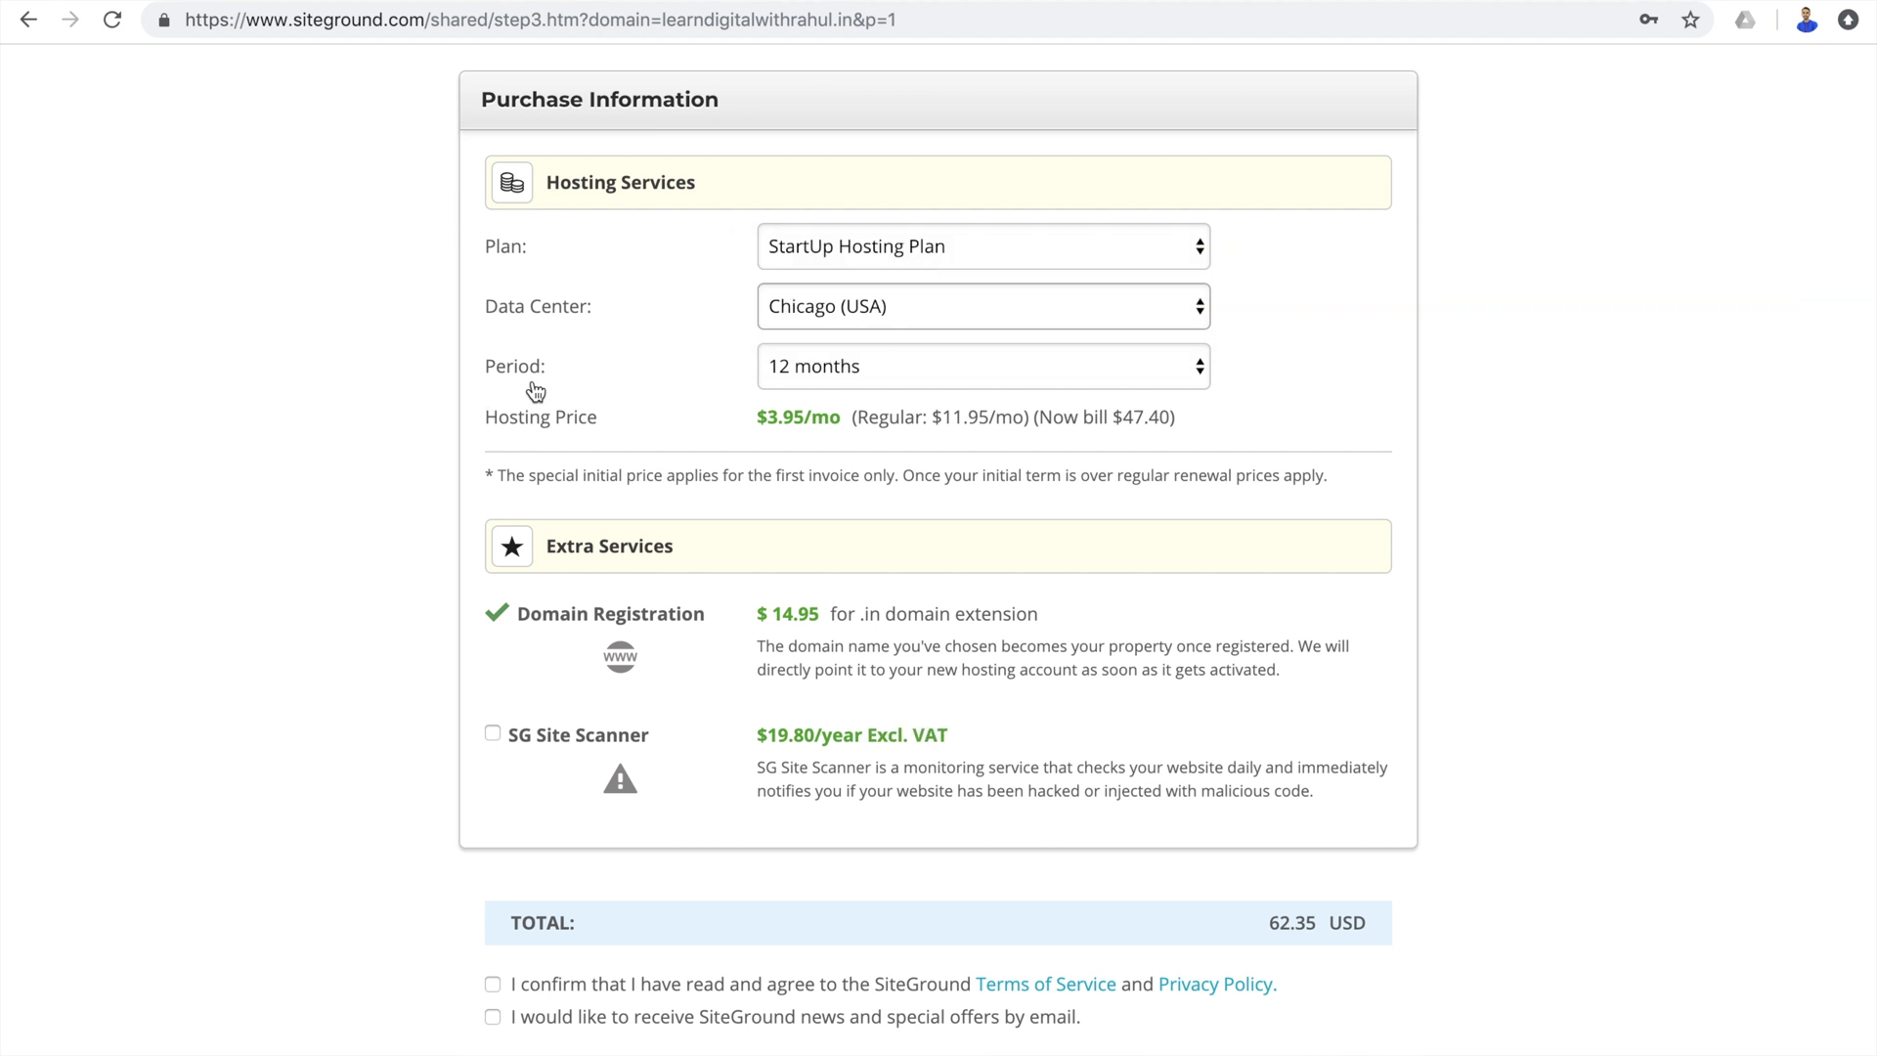
left_click(854, 377)
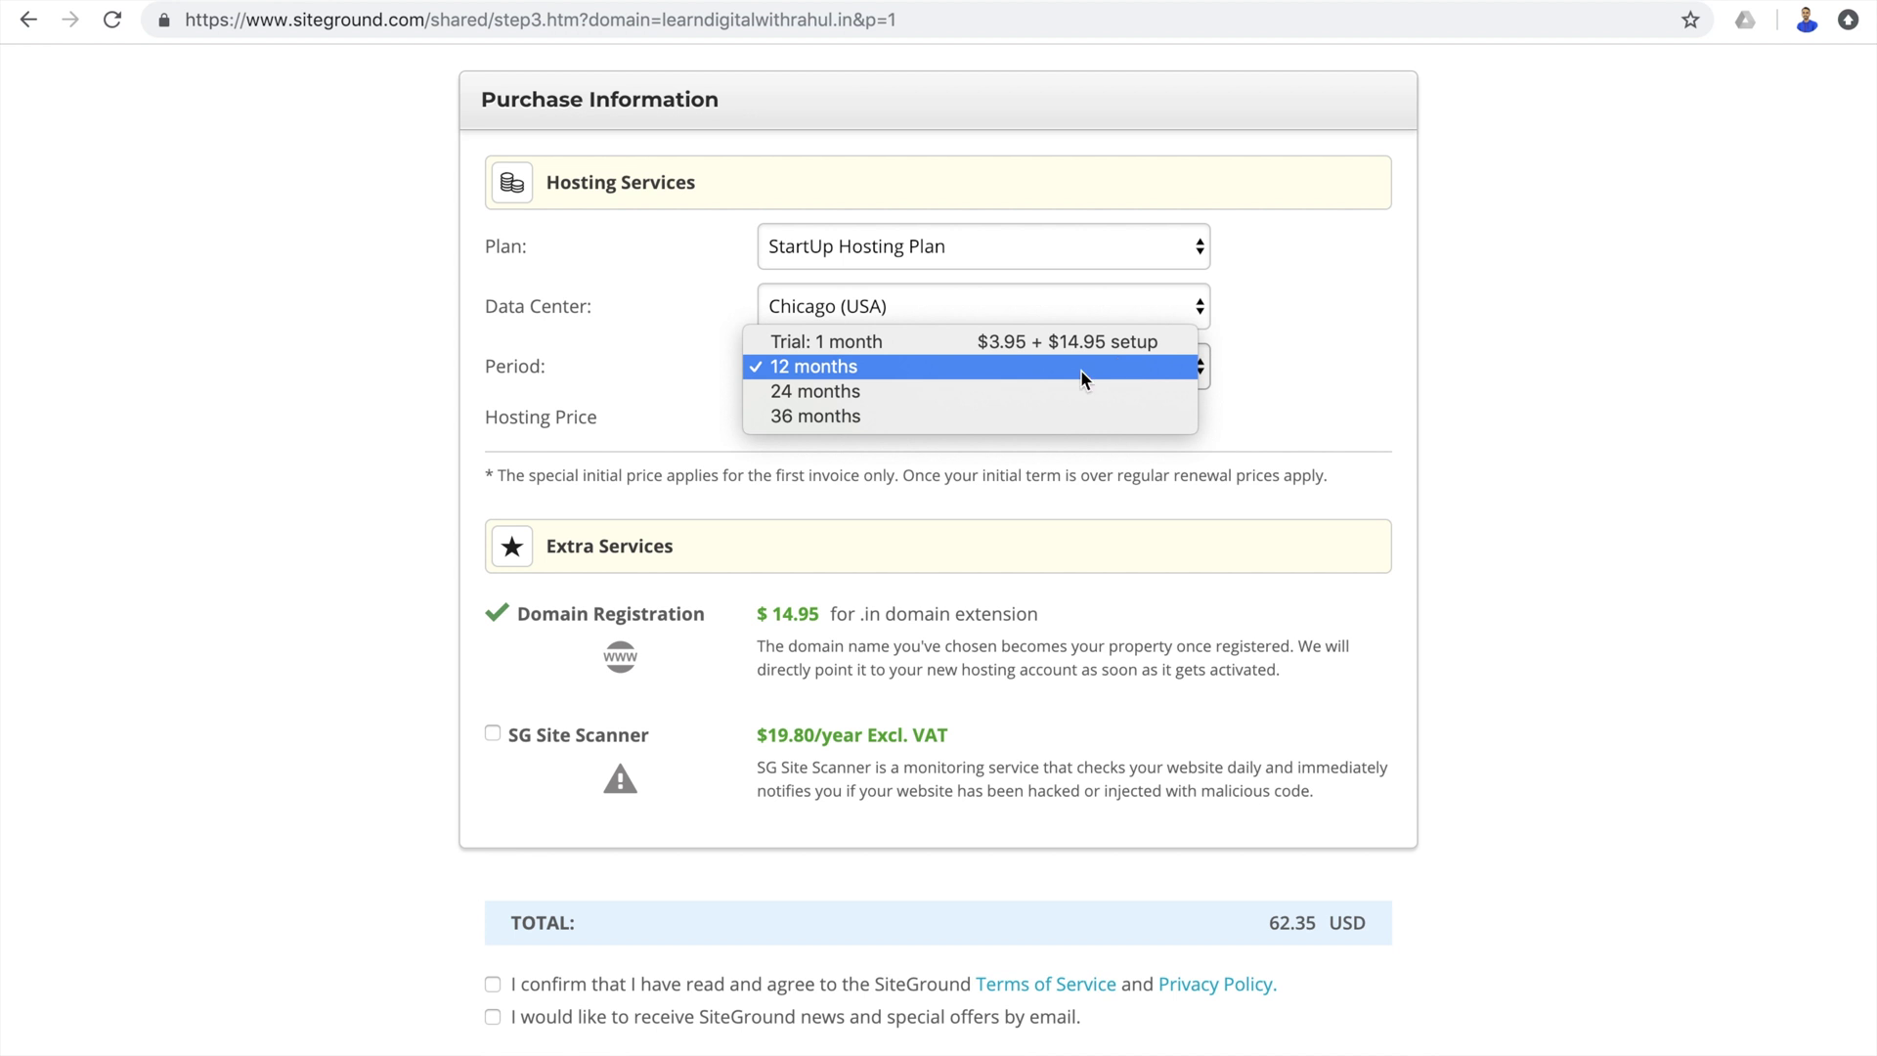
left_click(1081, 367)
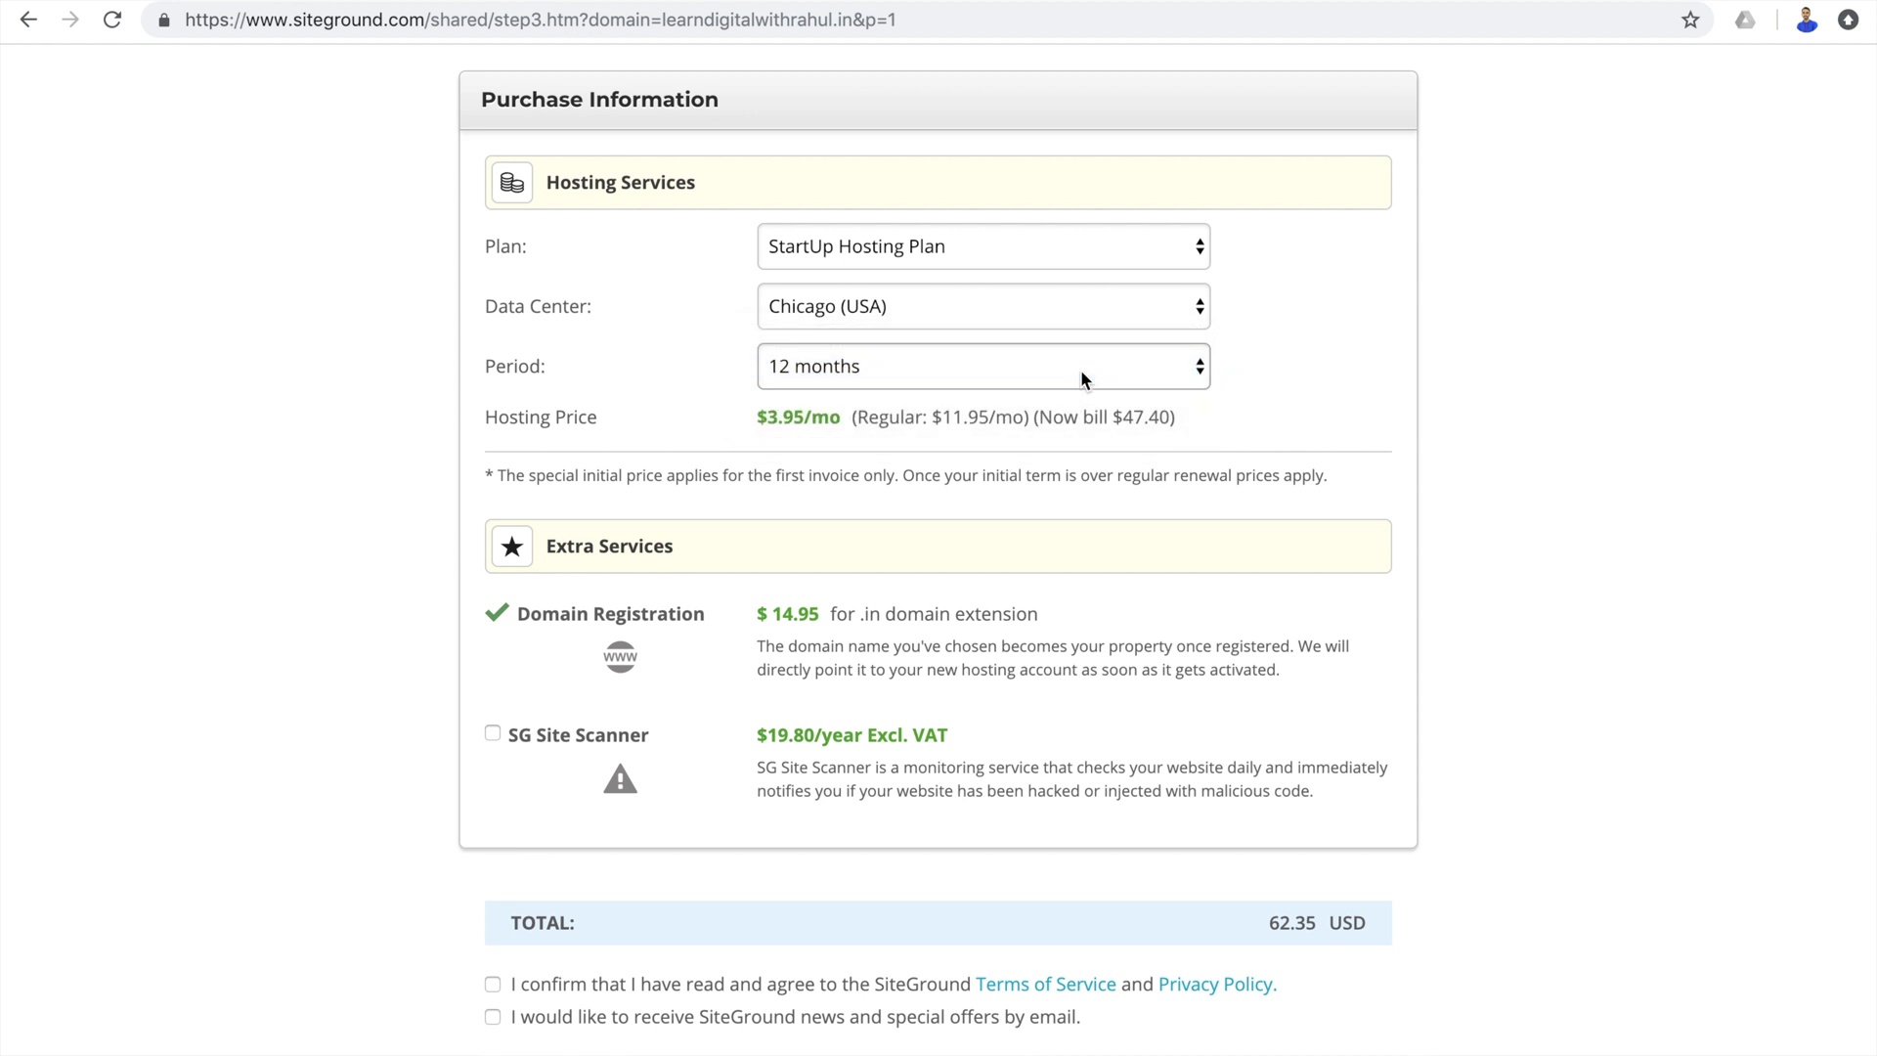
Accept the Terms of Service and untick the SiteGround news opt-in.
left_click(557, 636)
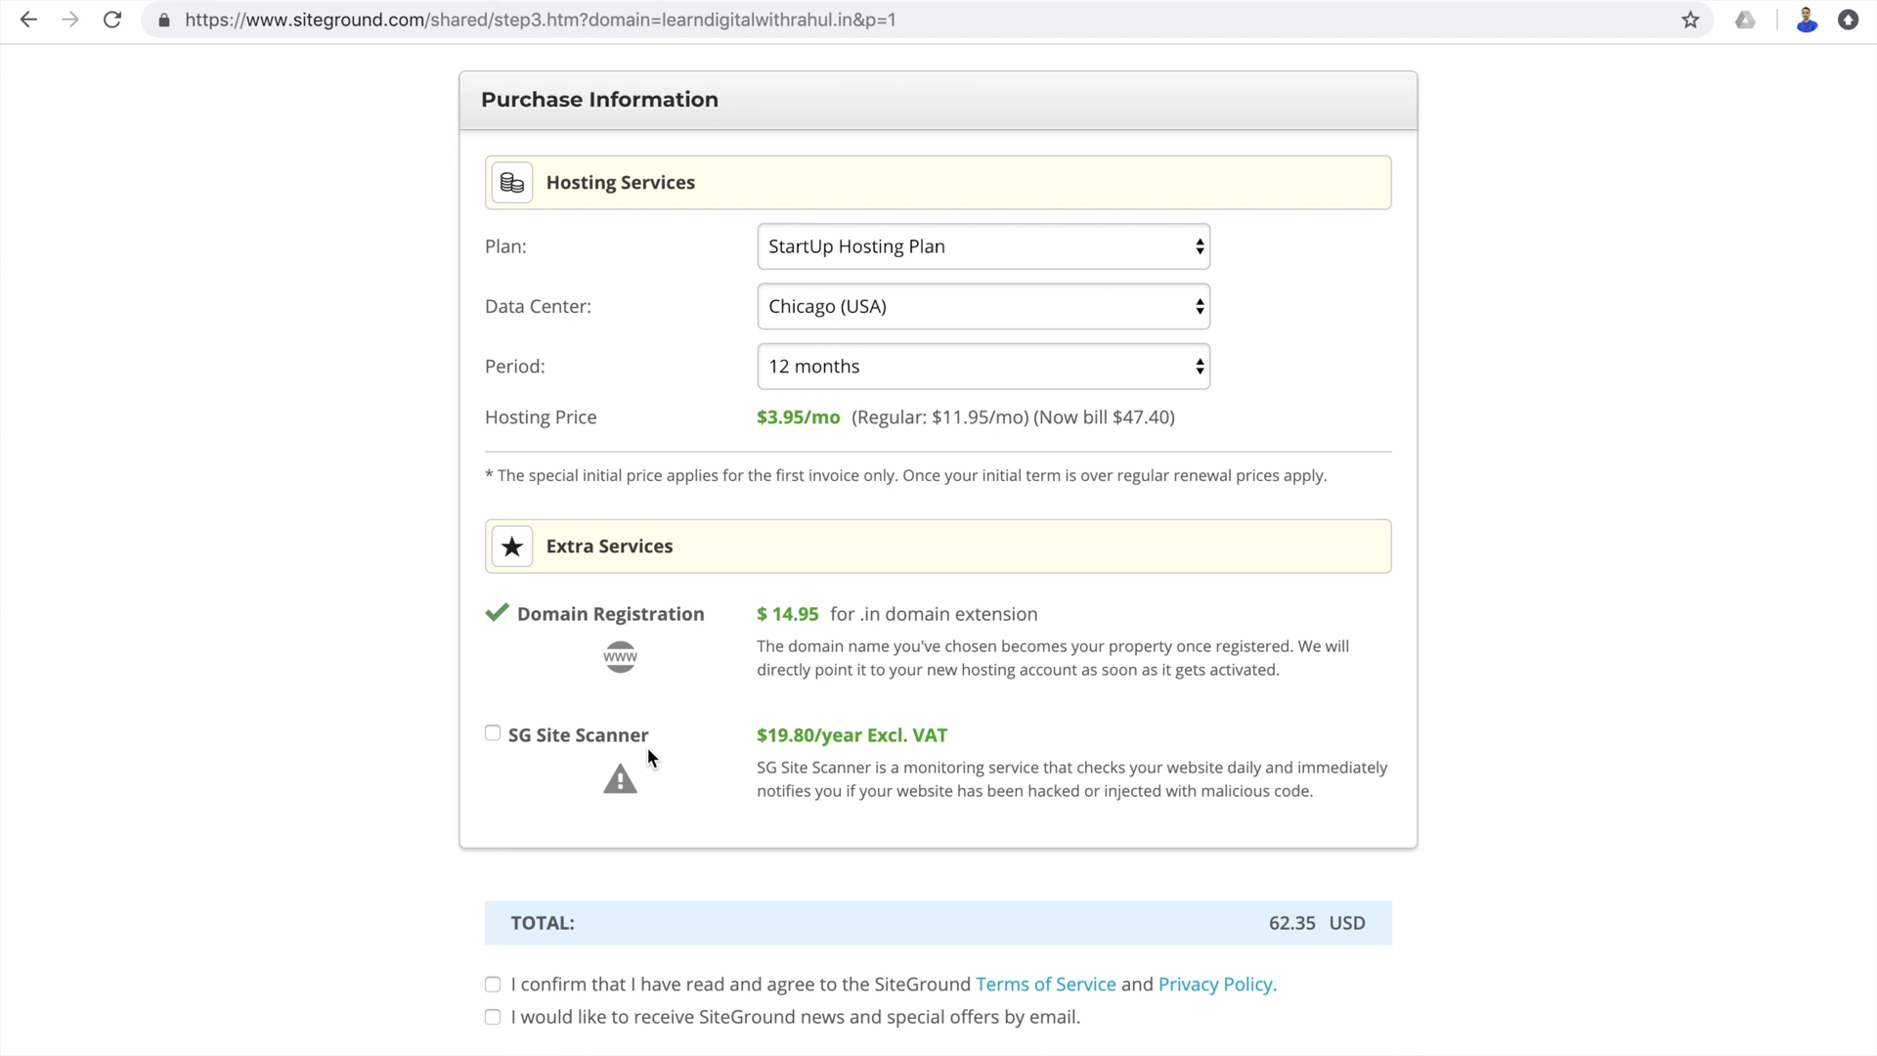
scroll(807, 747, "down", 3)
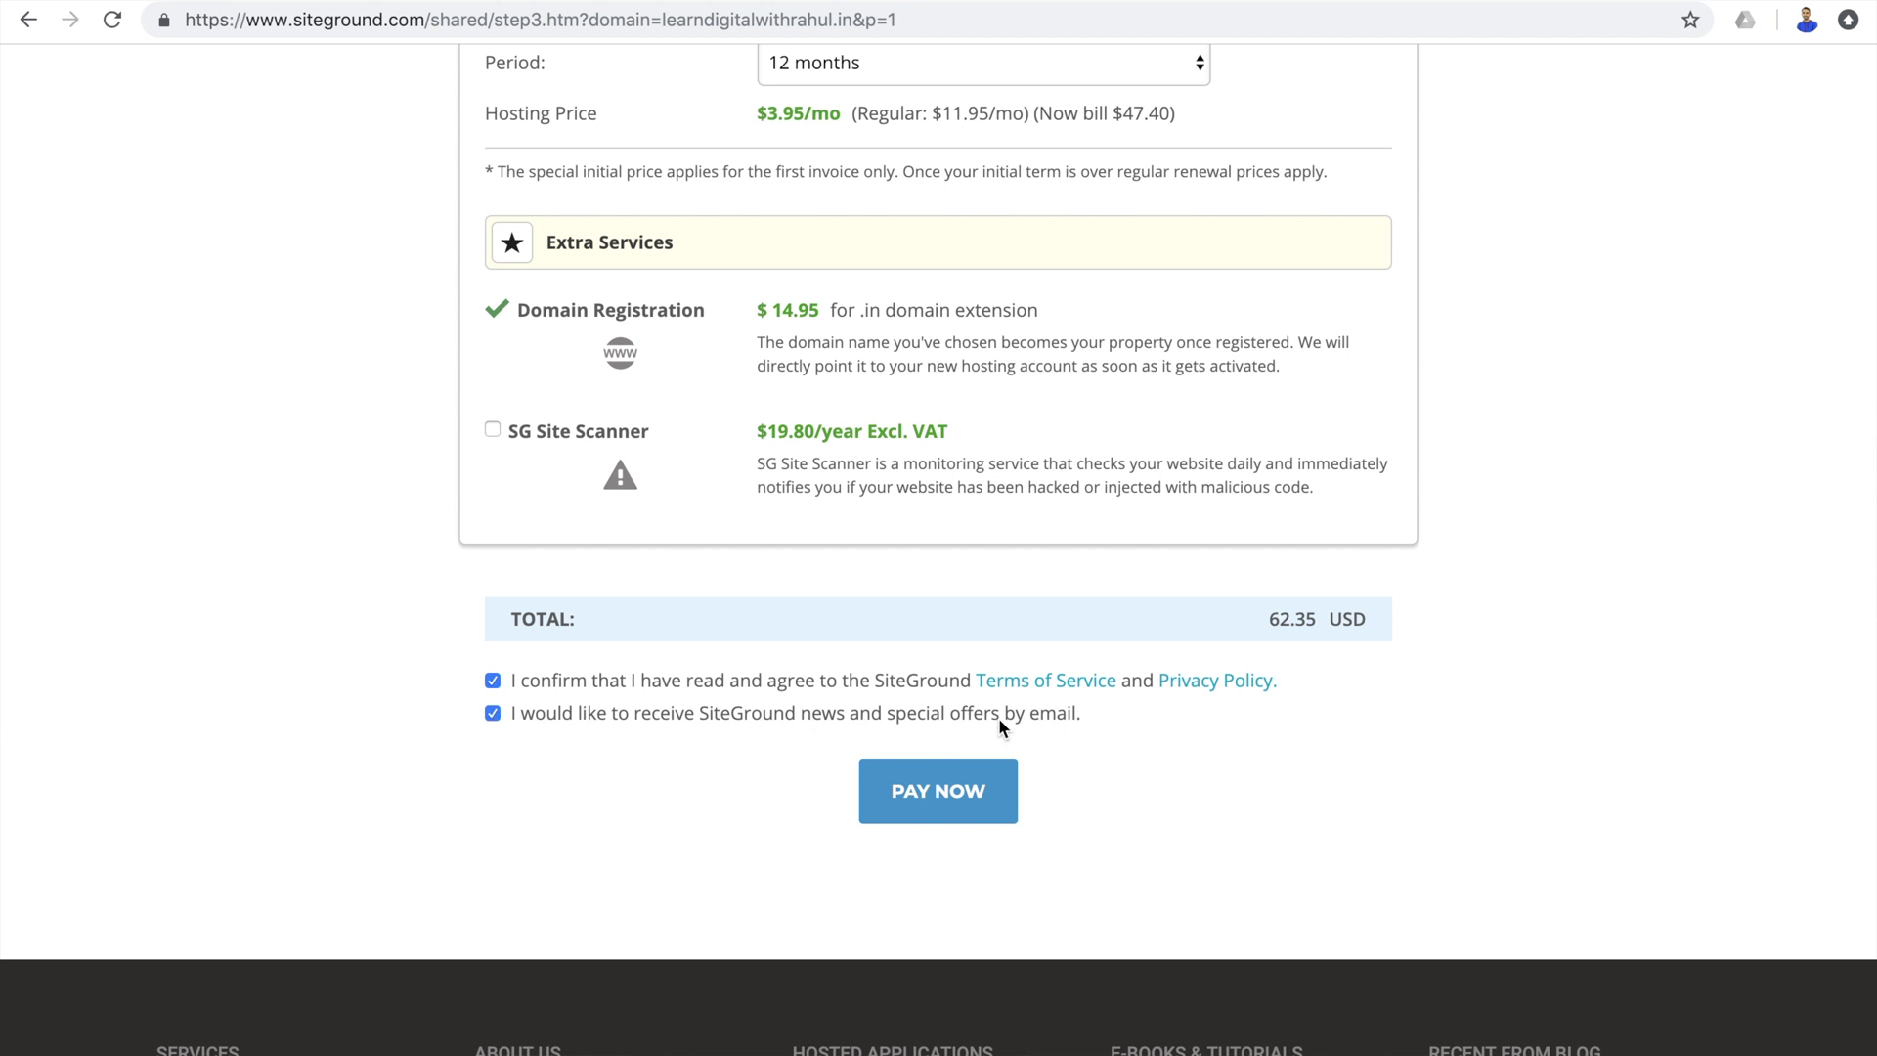
left_click(493, 713)
Pay for the order, dismiss Chrome's save-card and save-password prompts, and proceed to setup.
scroll(638, 720, "down", 1)
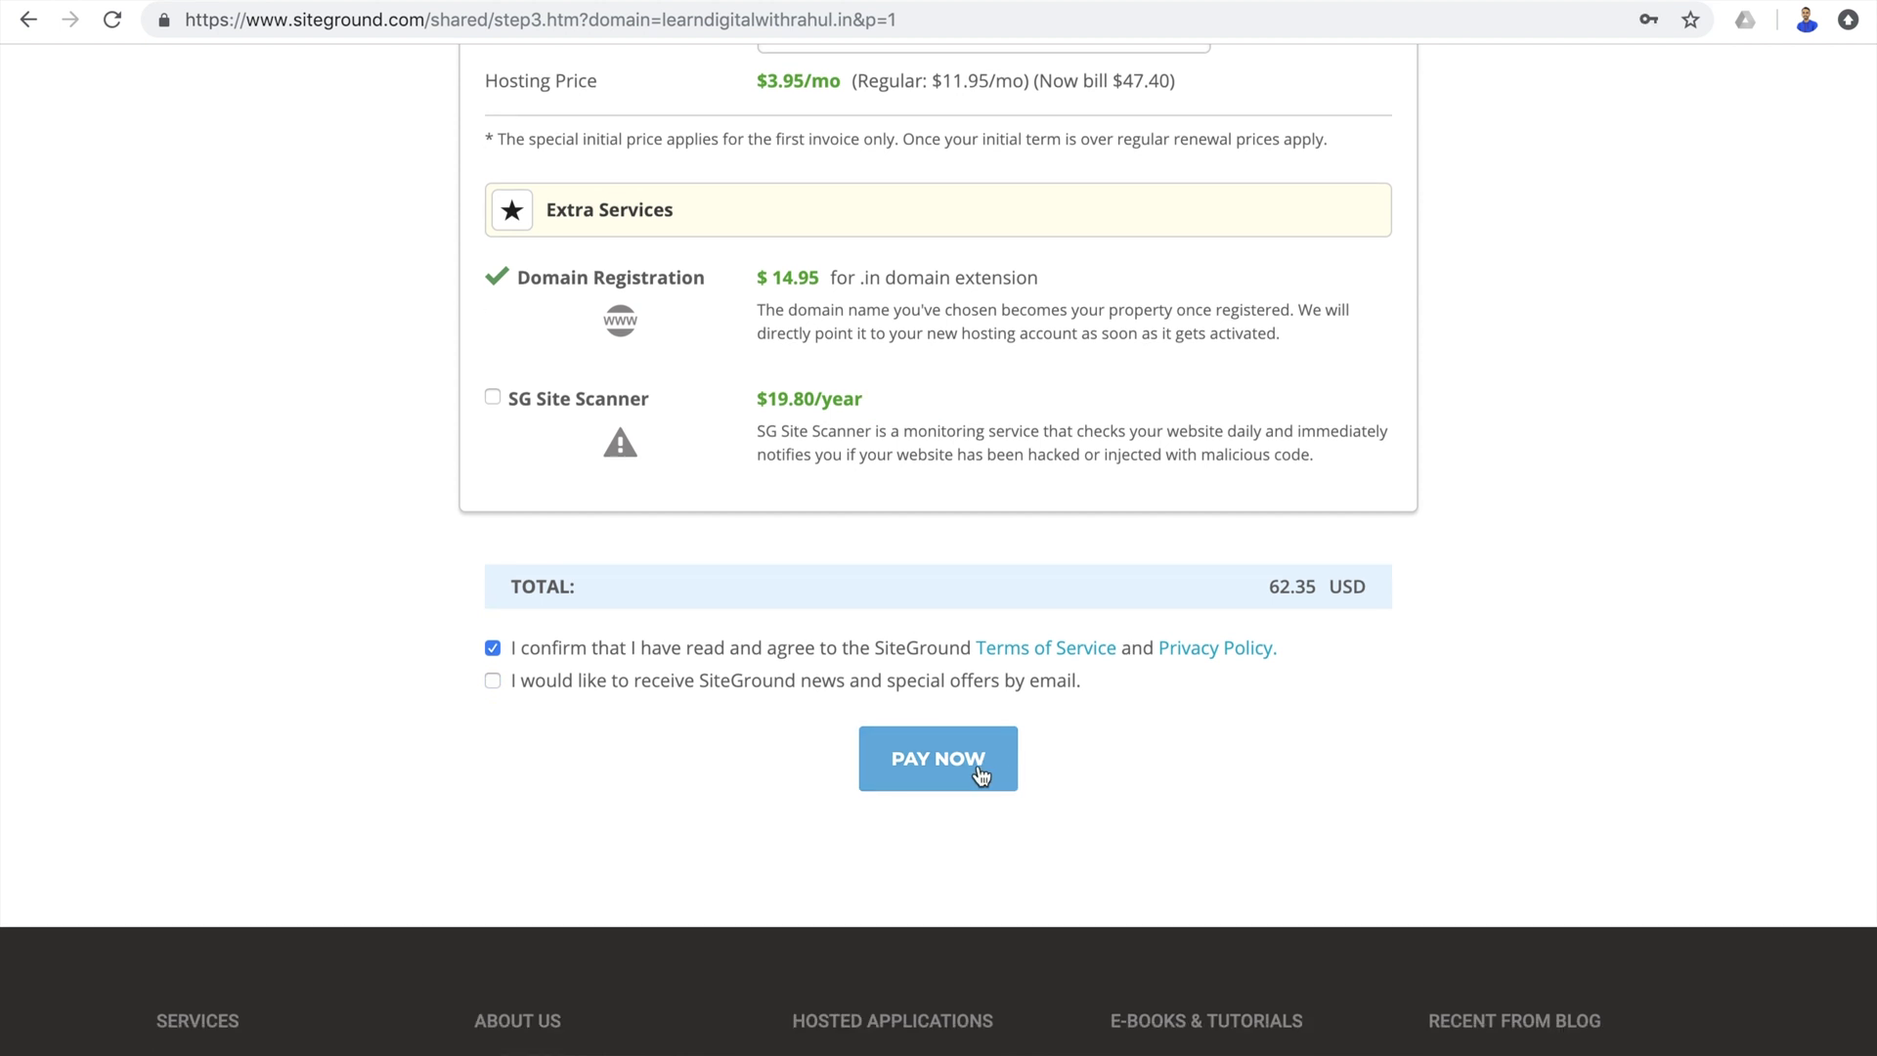
left_click(980, 775)
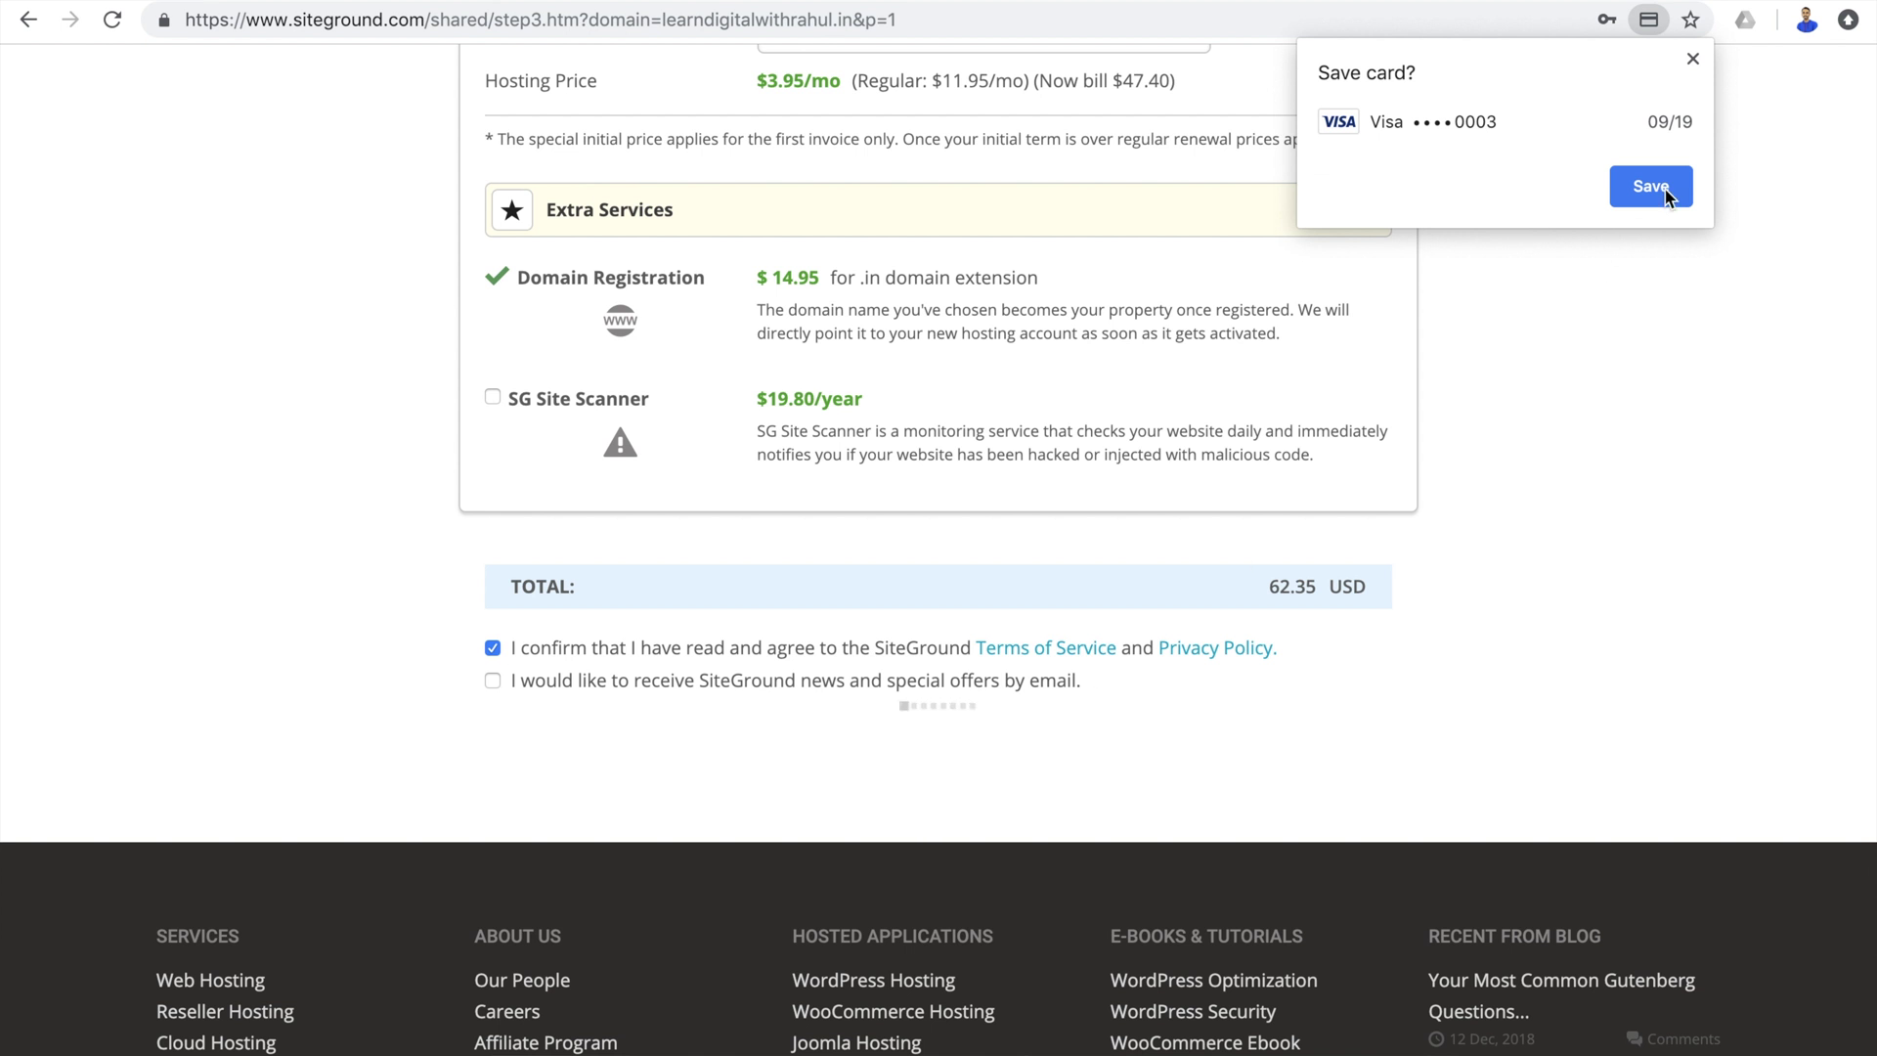
left_click(1693, 61)
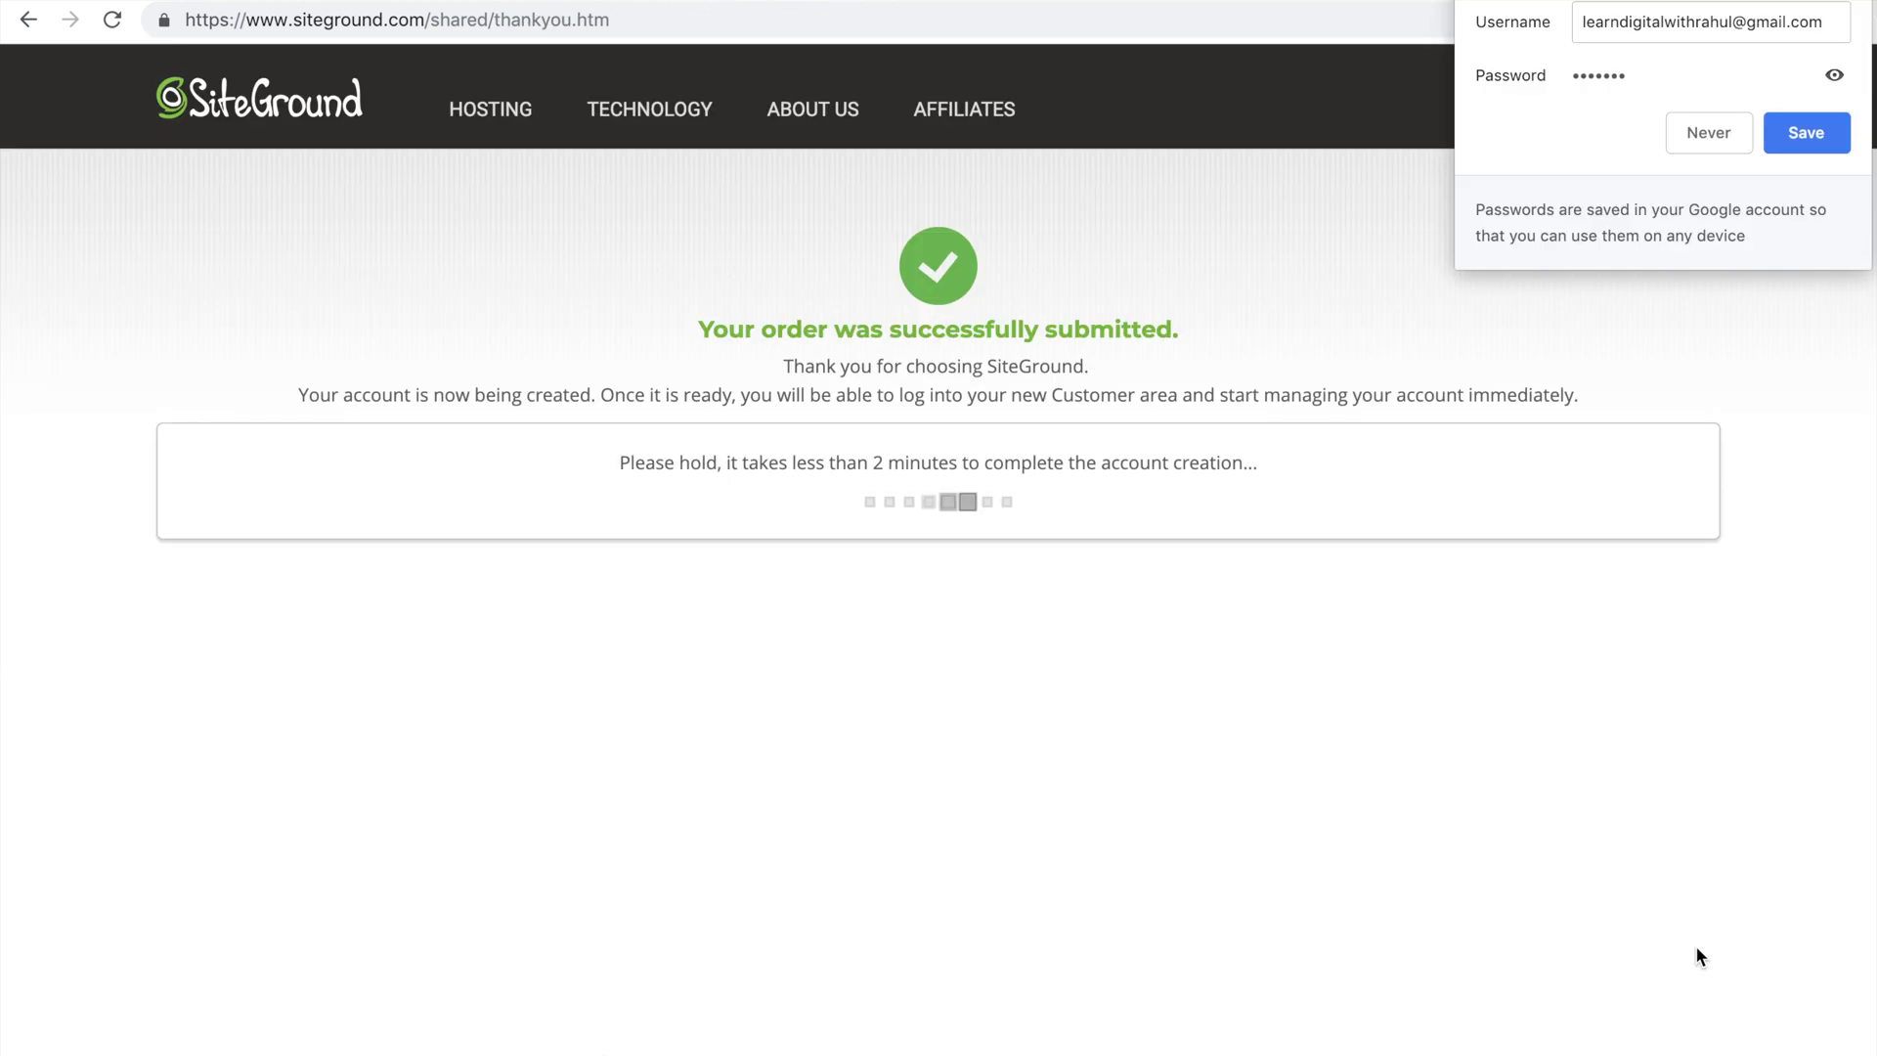
left_click(1701, 127)
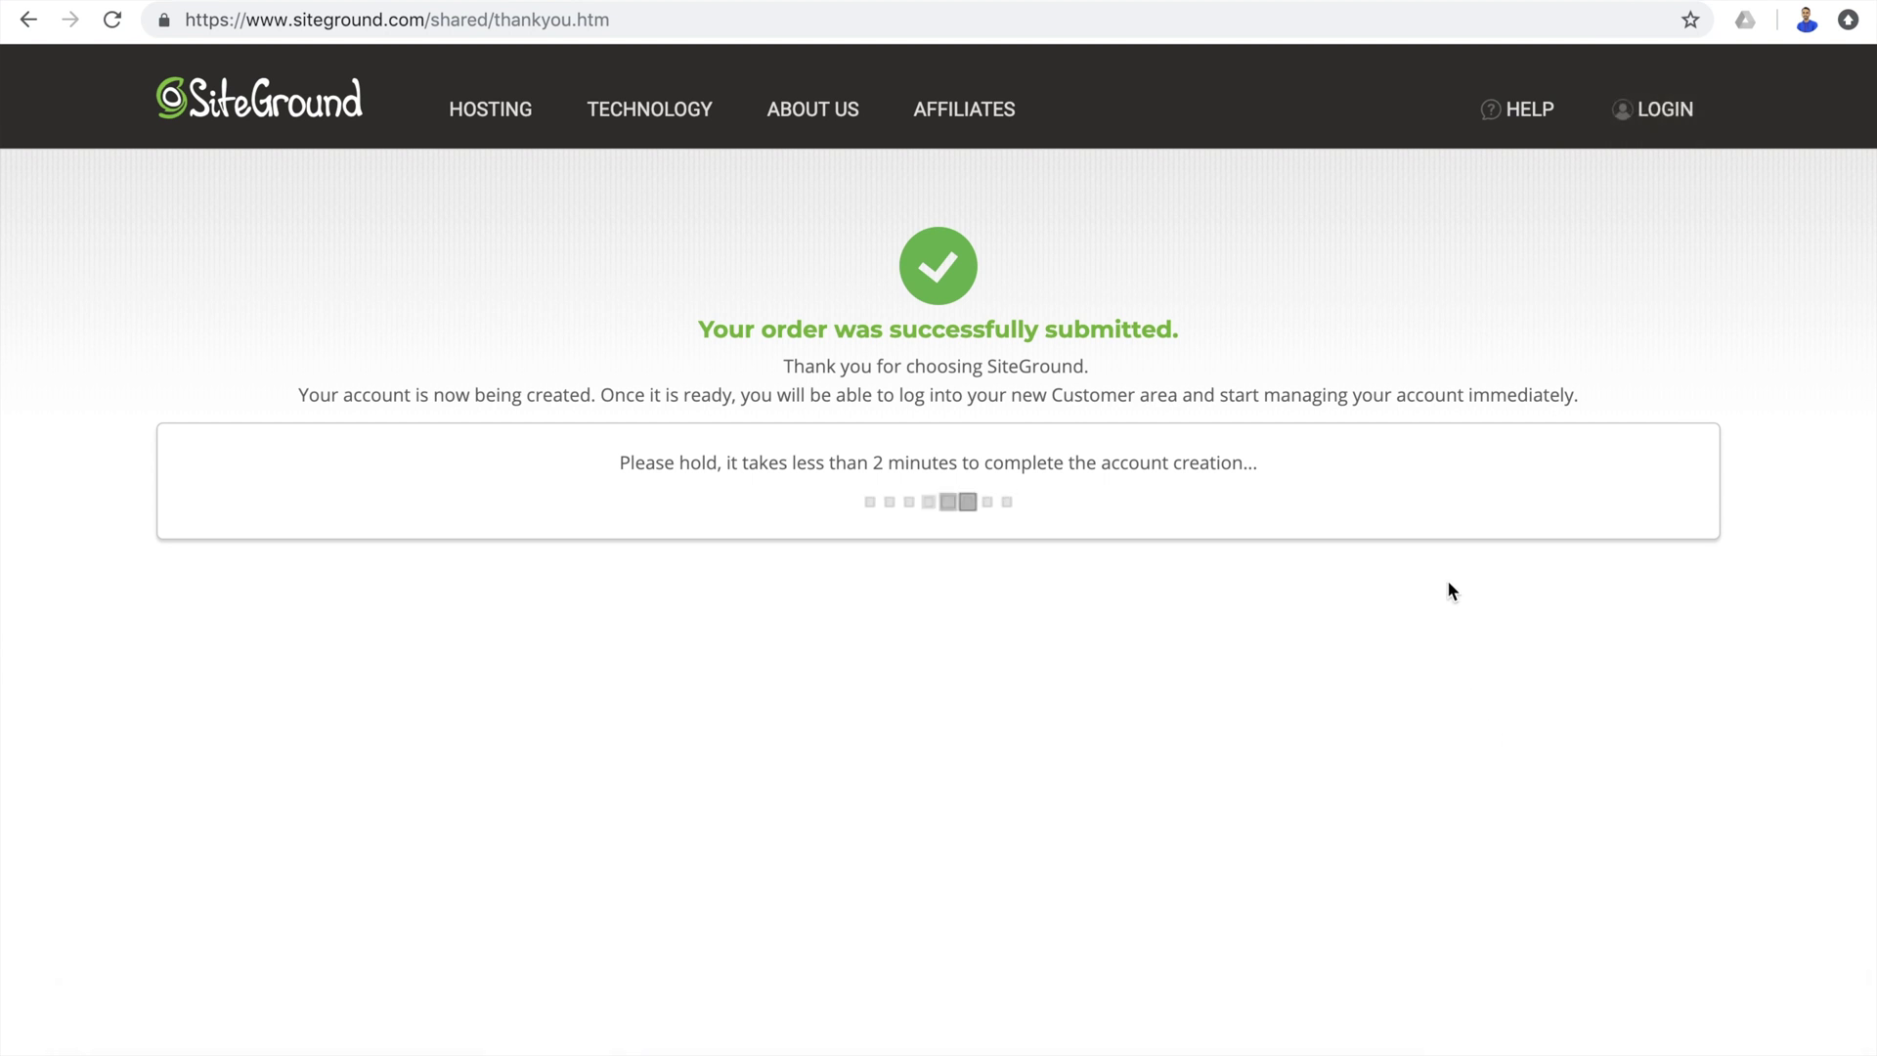
left_click(989, 530)
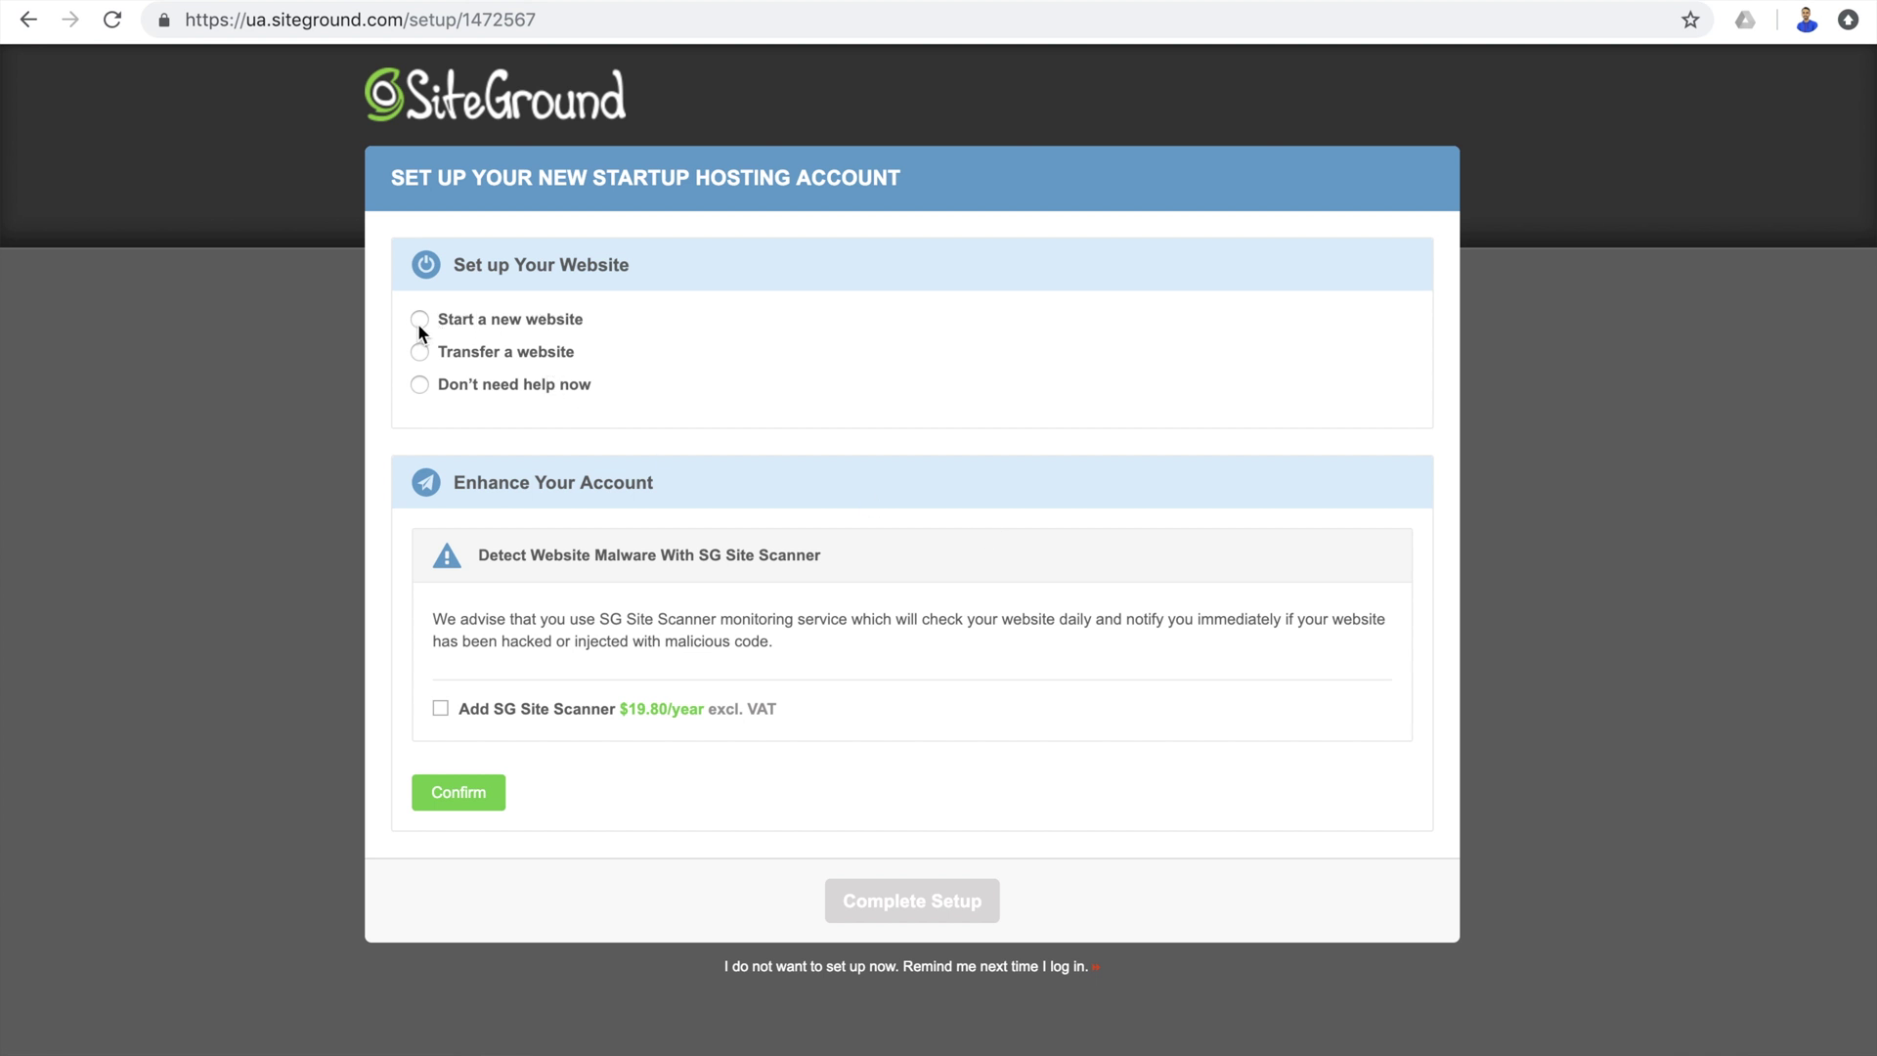
Start a new website with WordPress as the software to install.
left_click(419, 321)
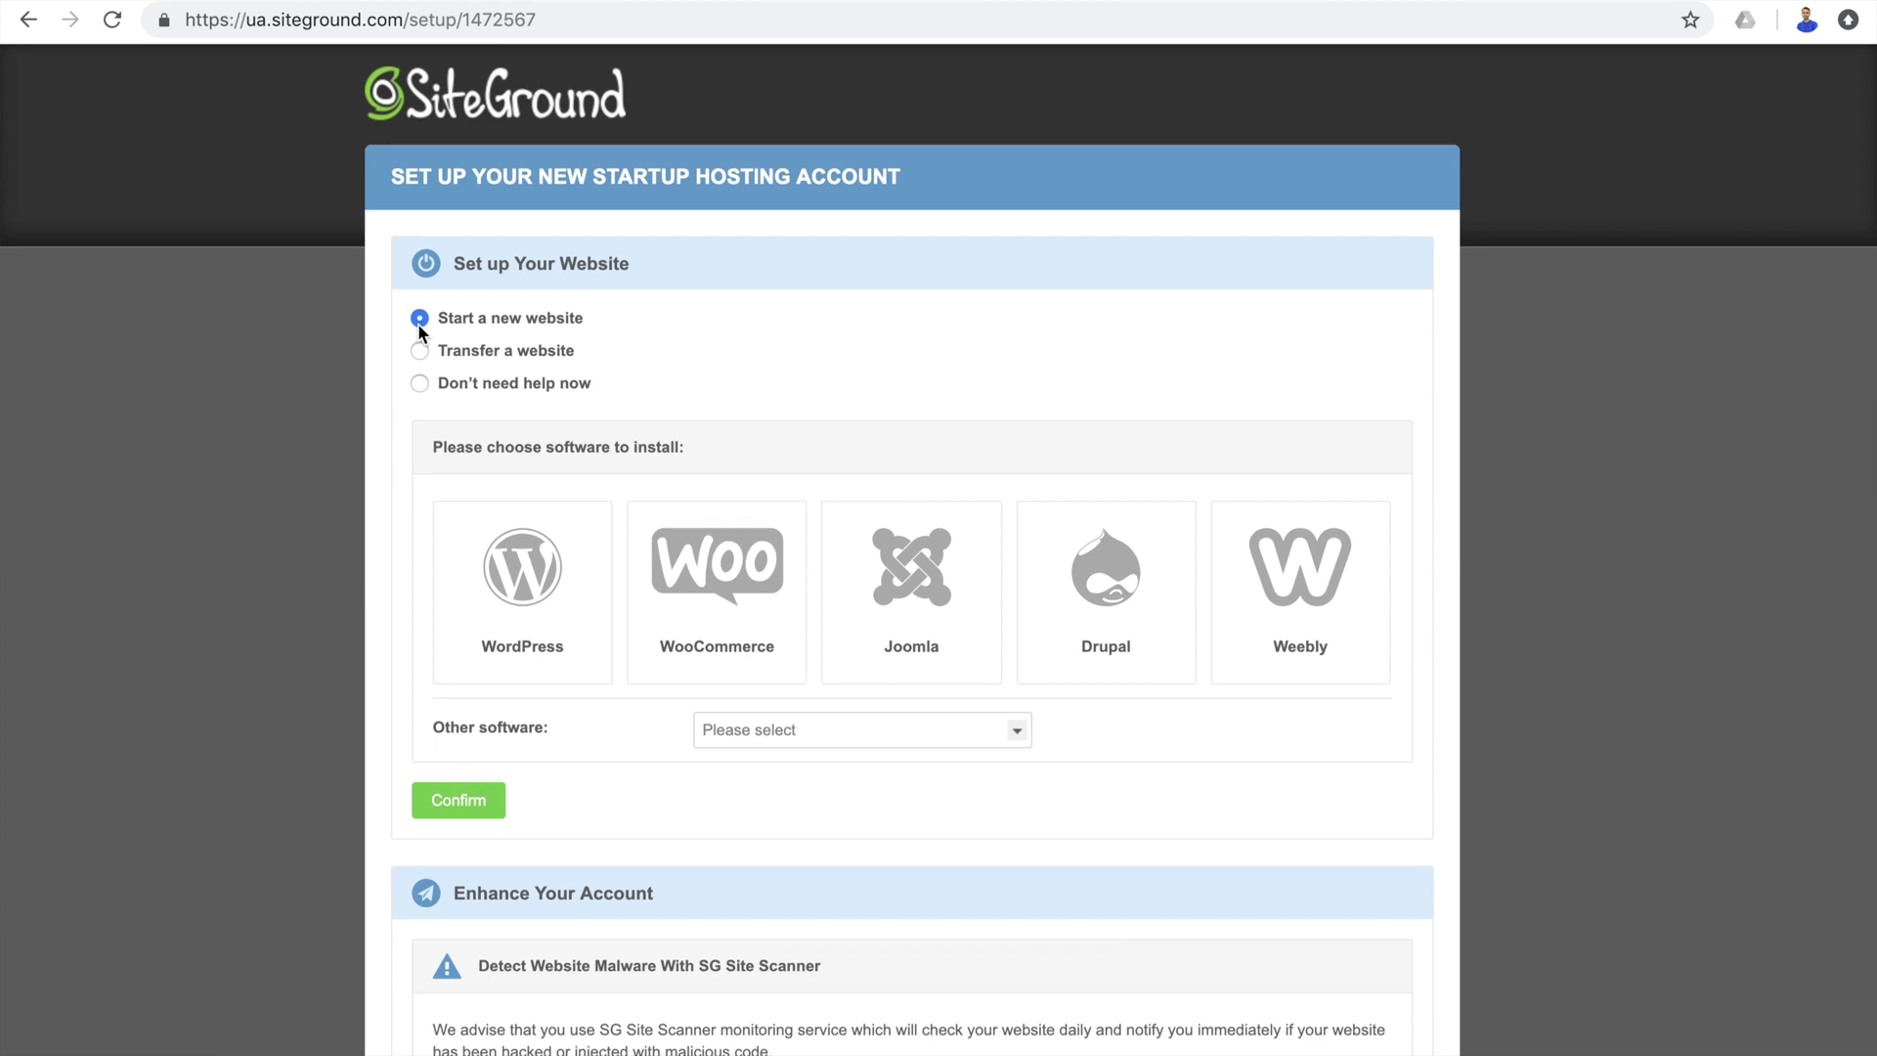
scroll(420, 330, "down", 2)
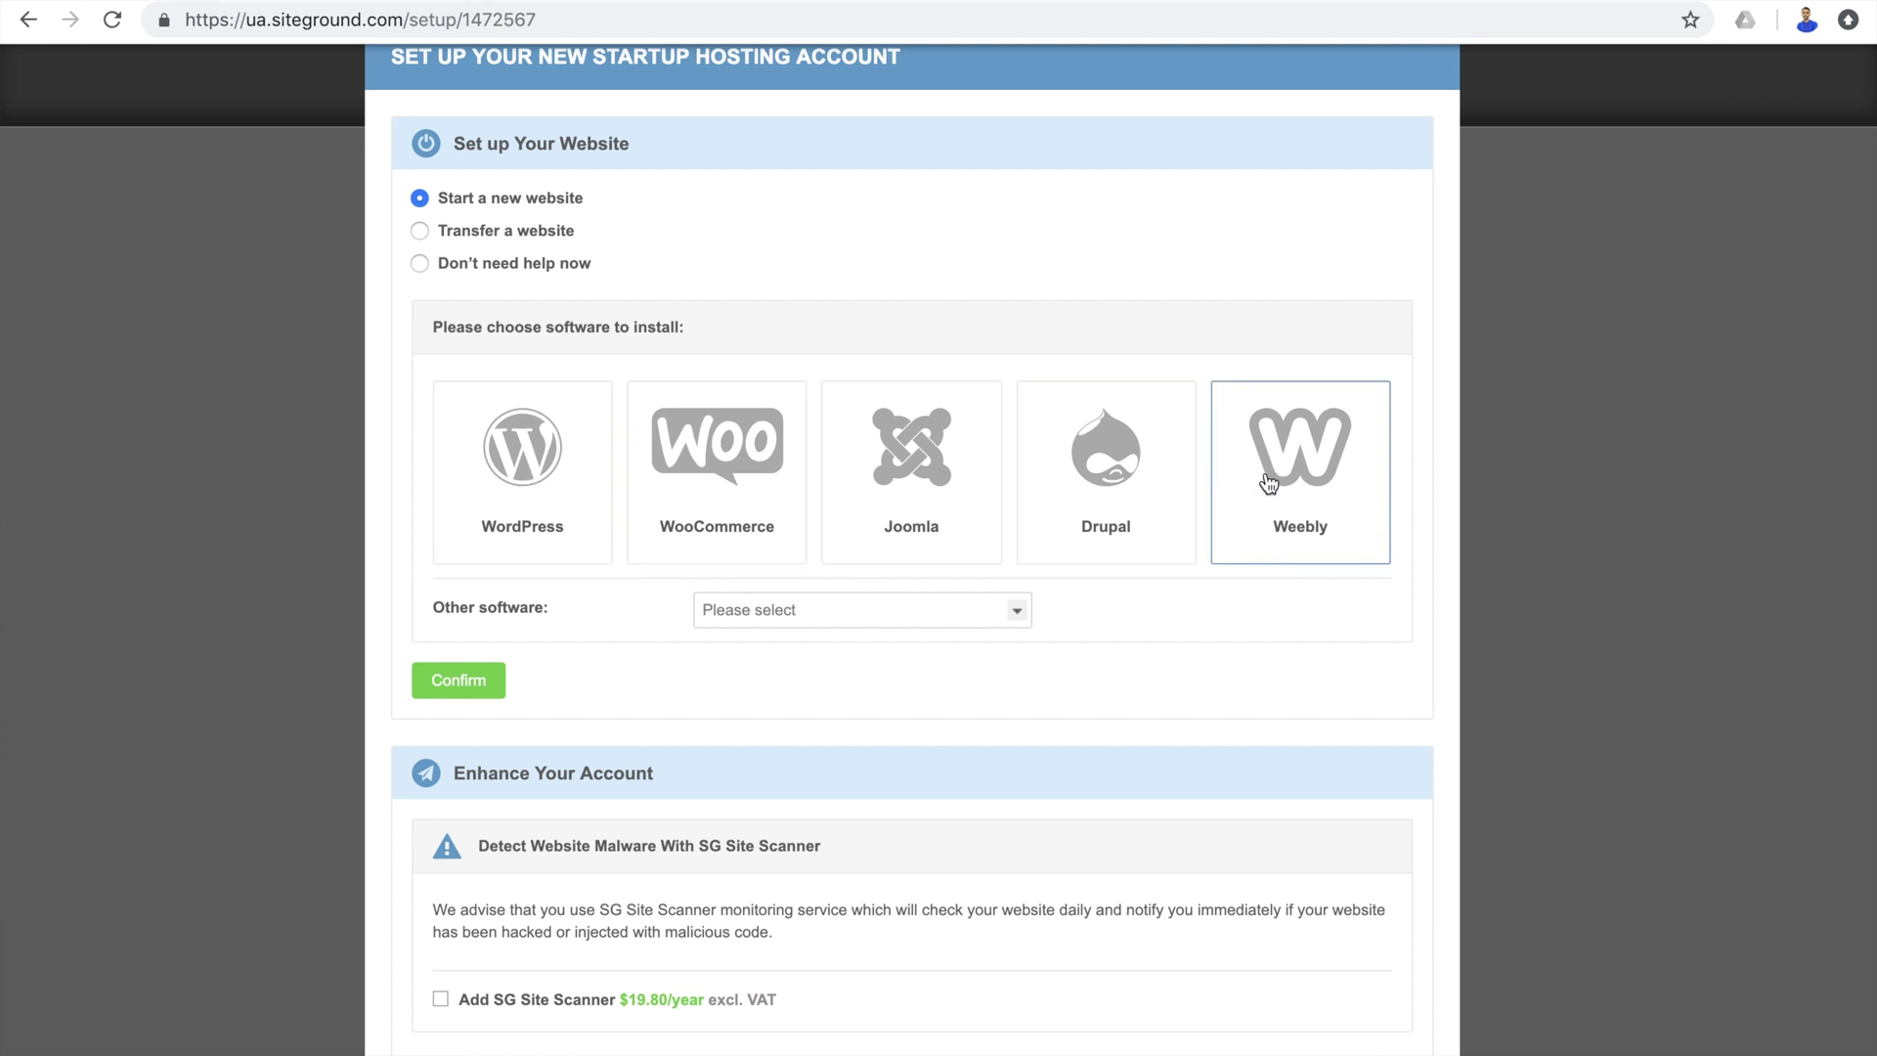
left_click(543, 544)
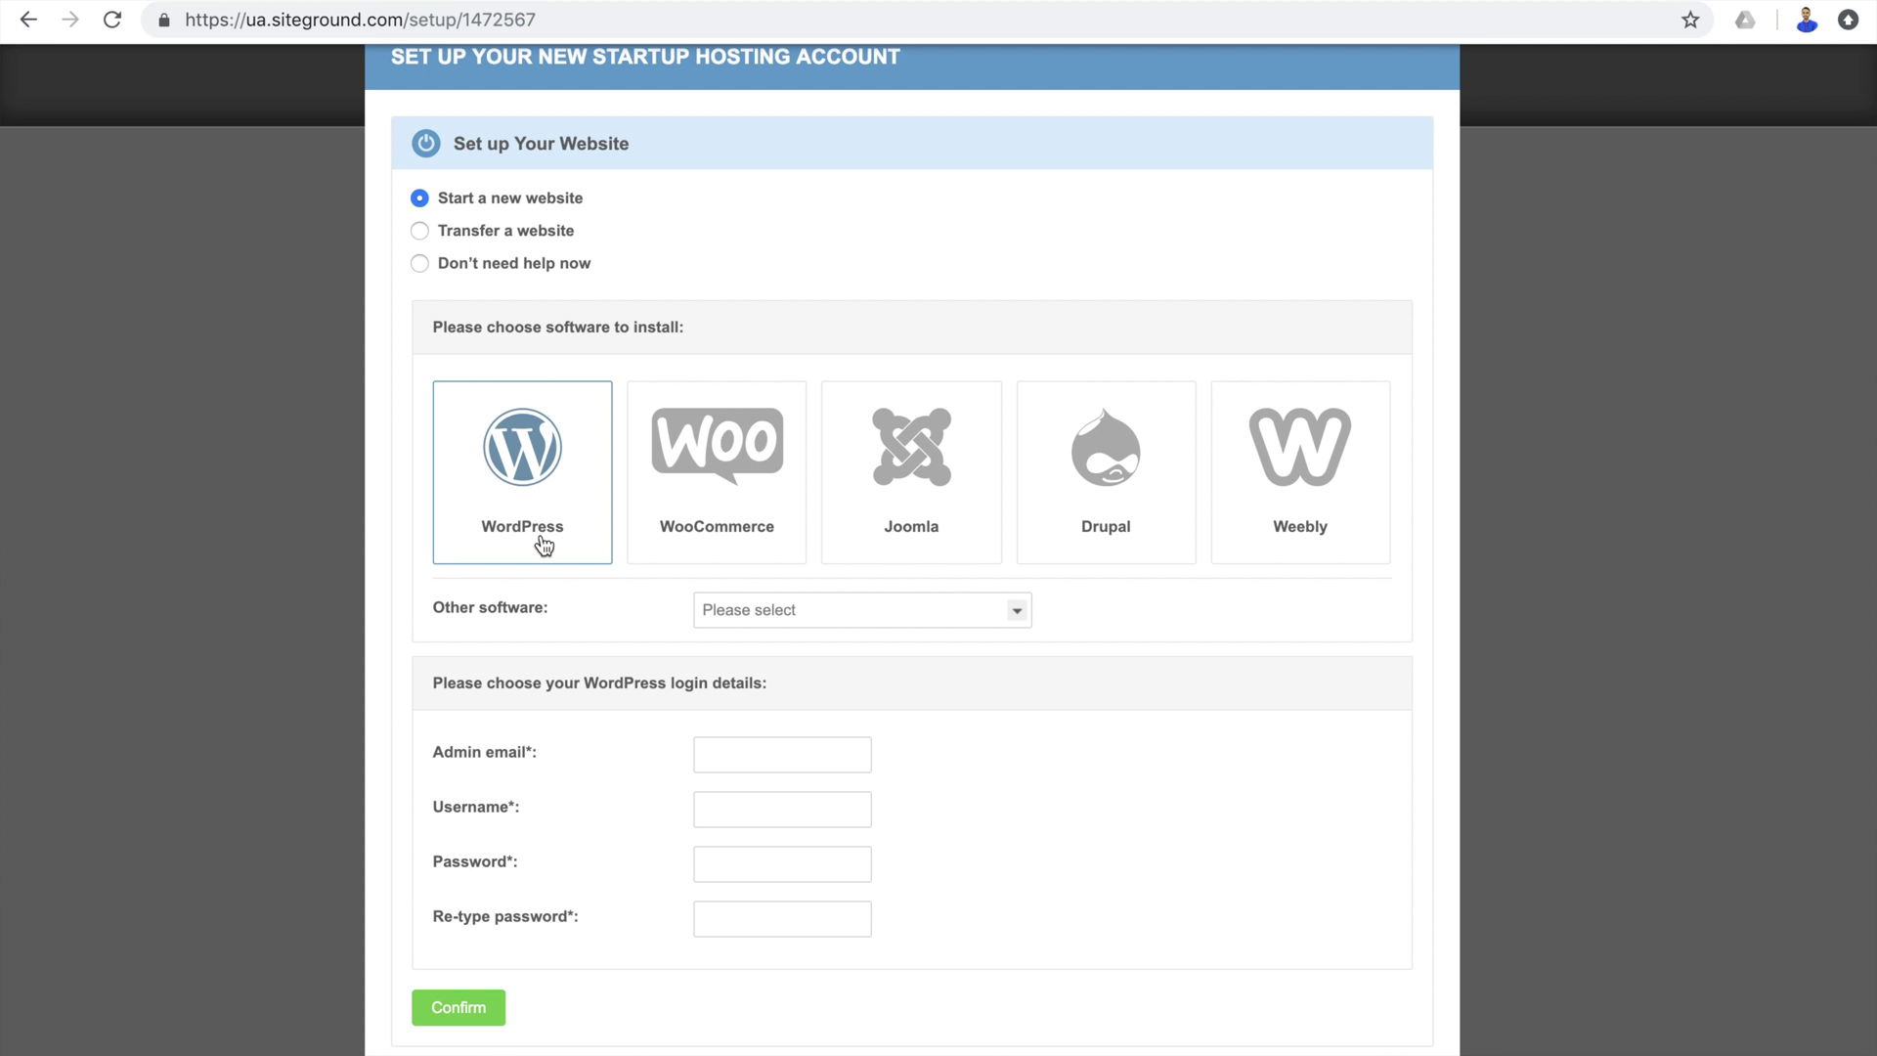
scroll(543, 545, "down", 3)
left_click(873, 456)
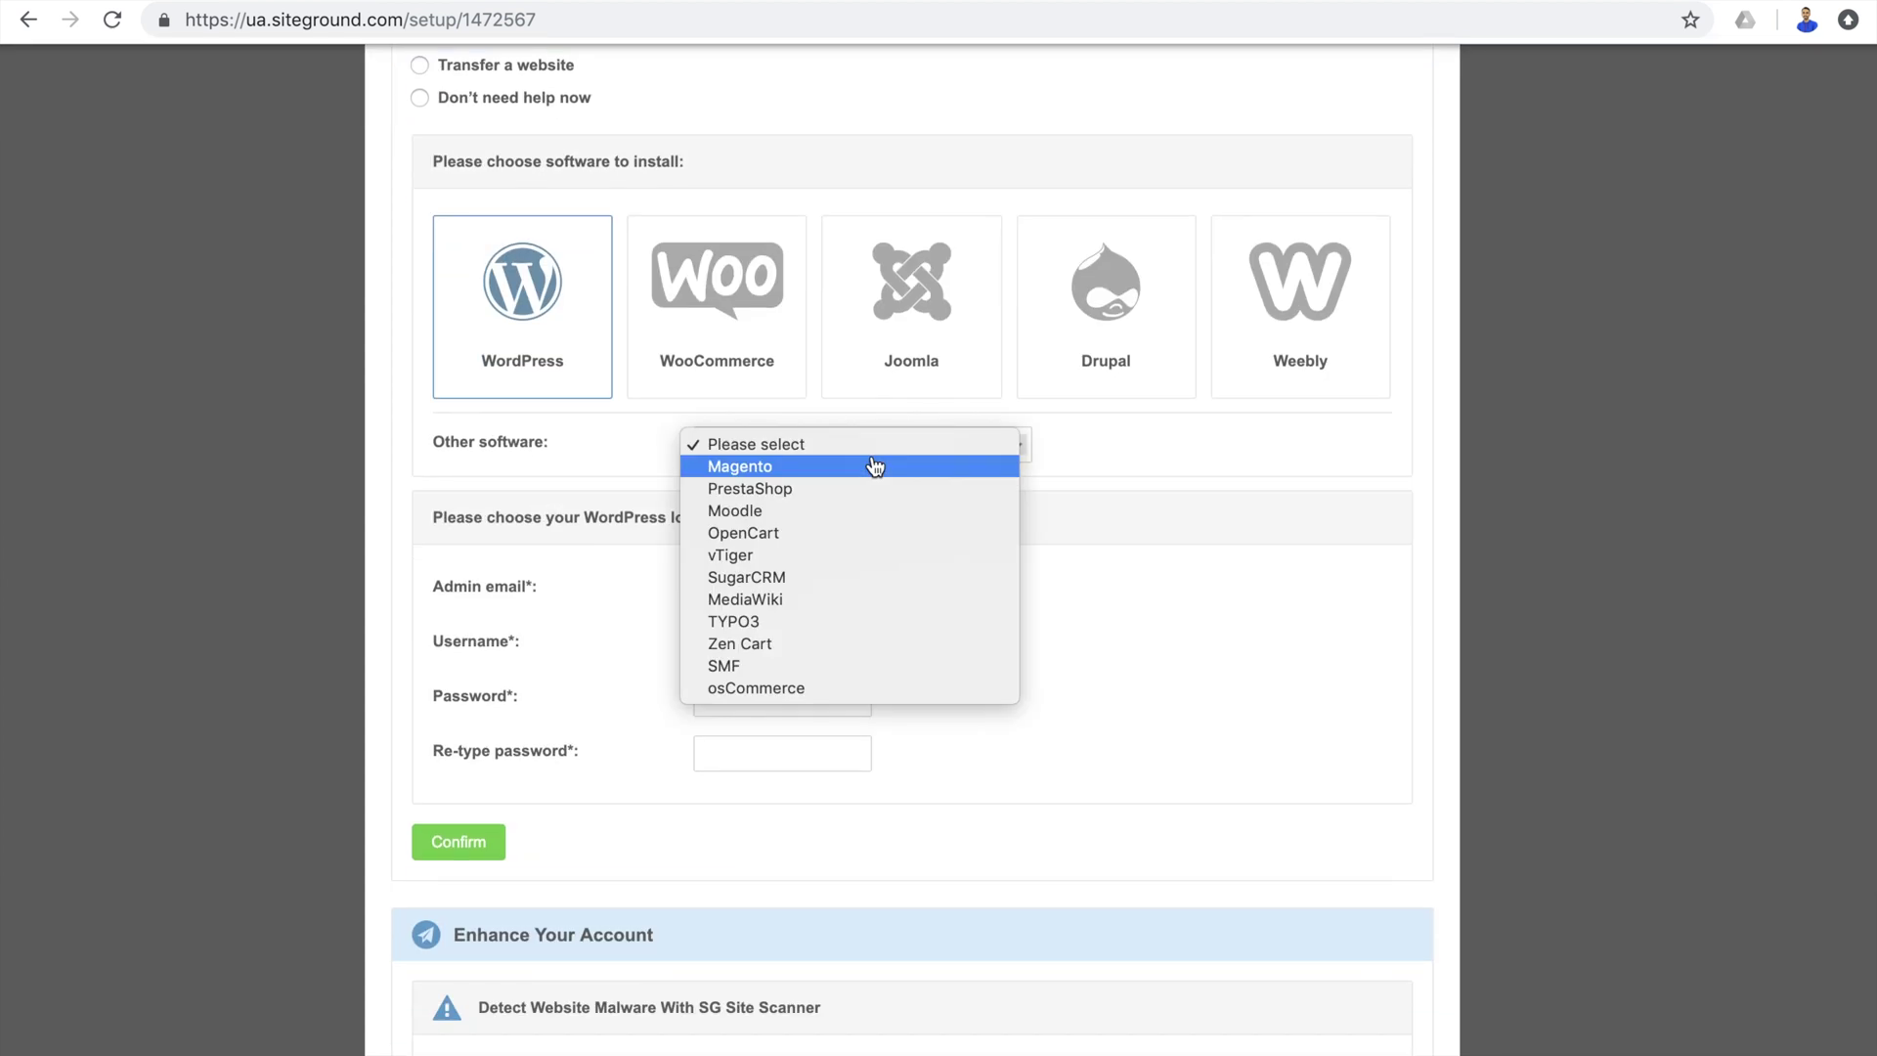
left_click(873, 455)
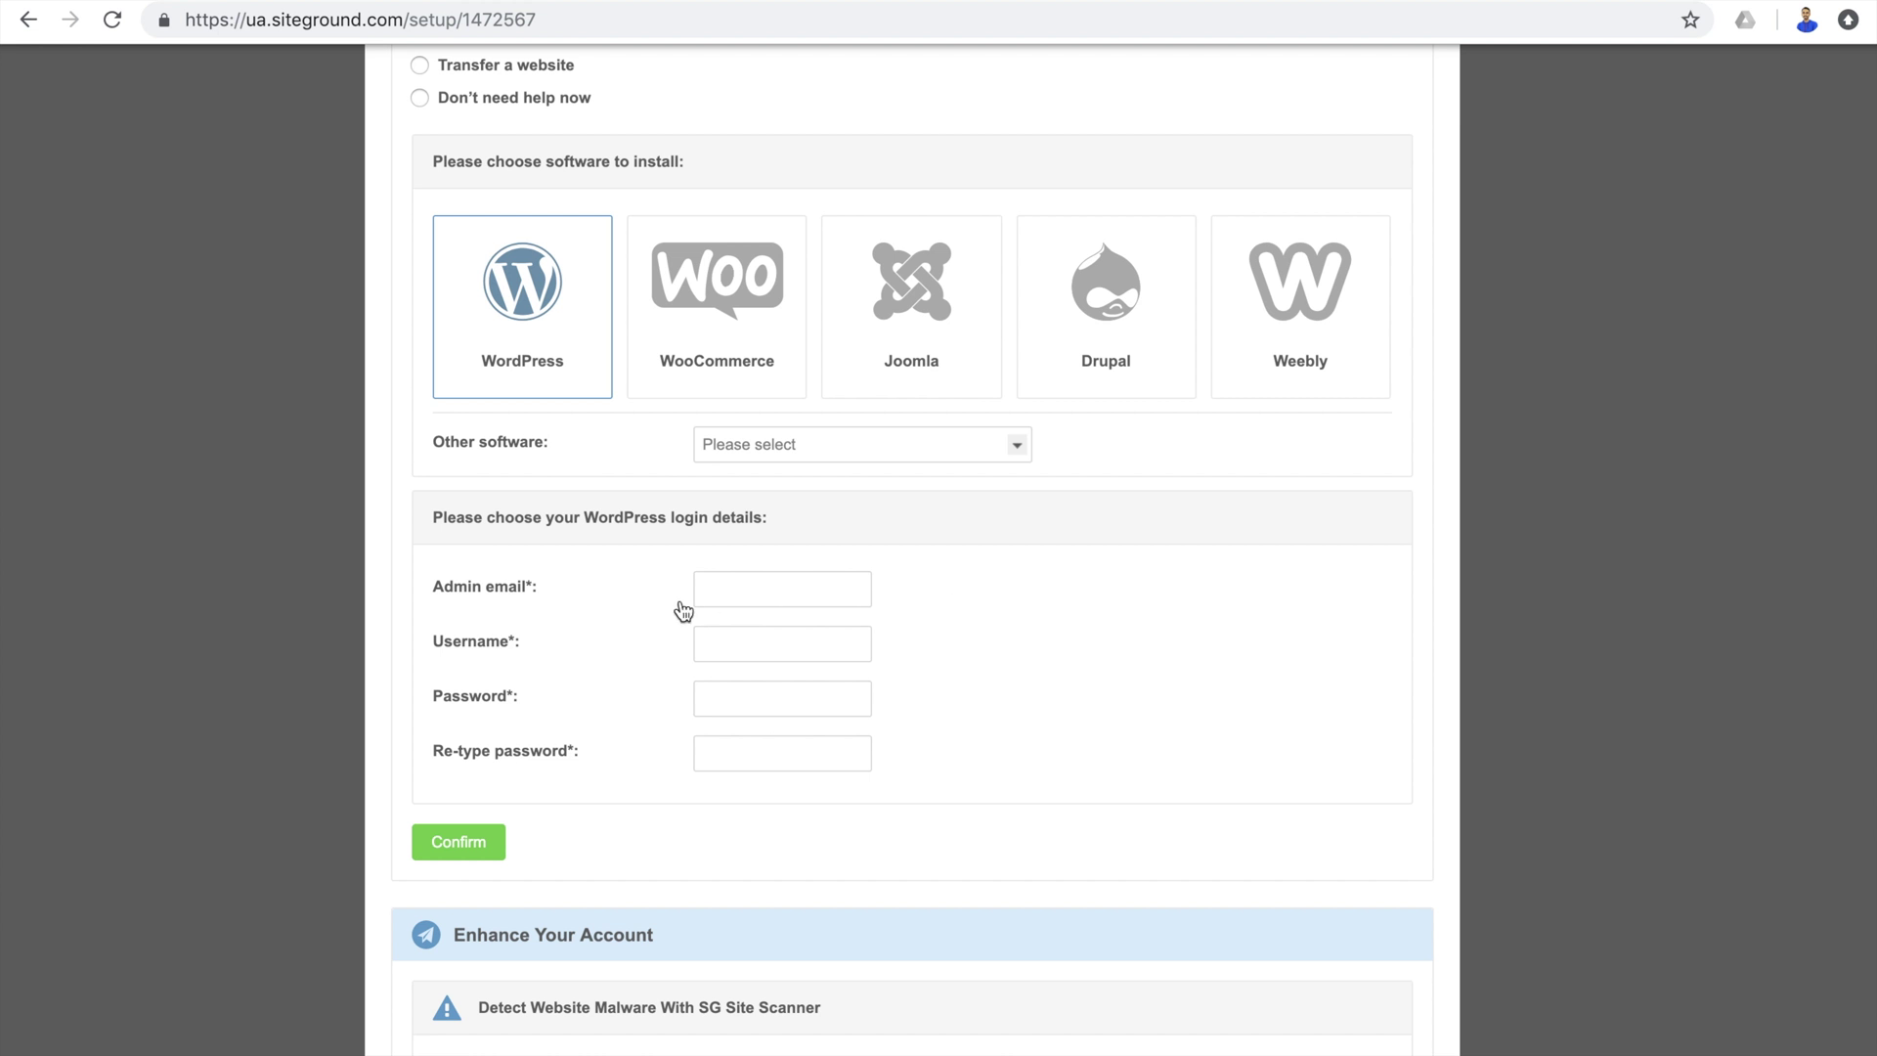
Fill in the WordPress admin e-mail, username and matching password, then confirm.
left_click(743, 643)
type("1")
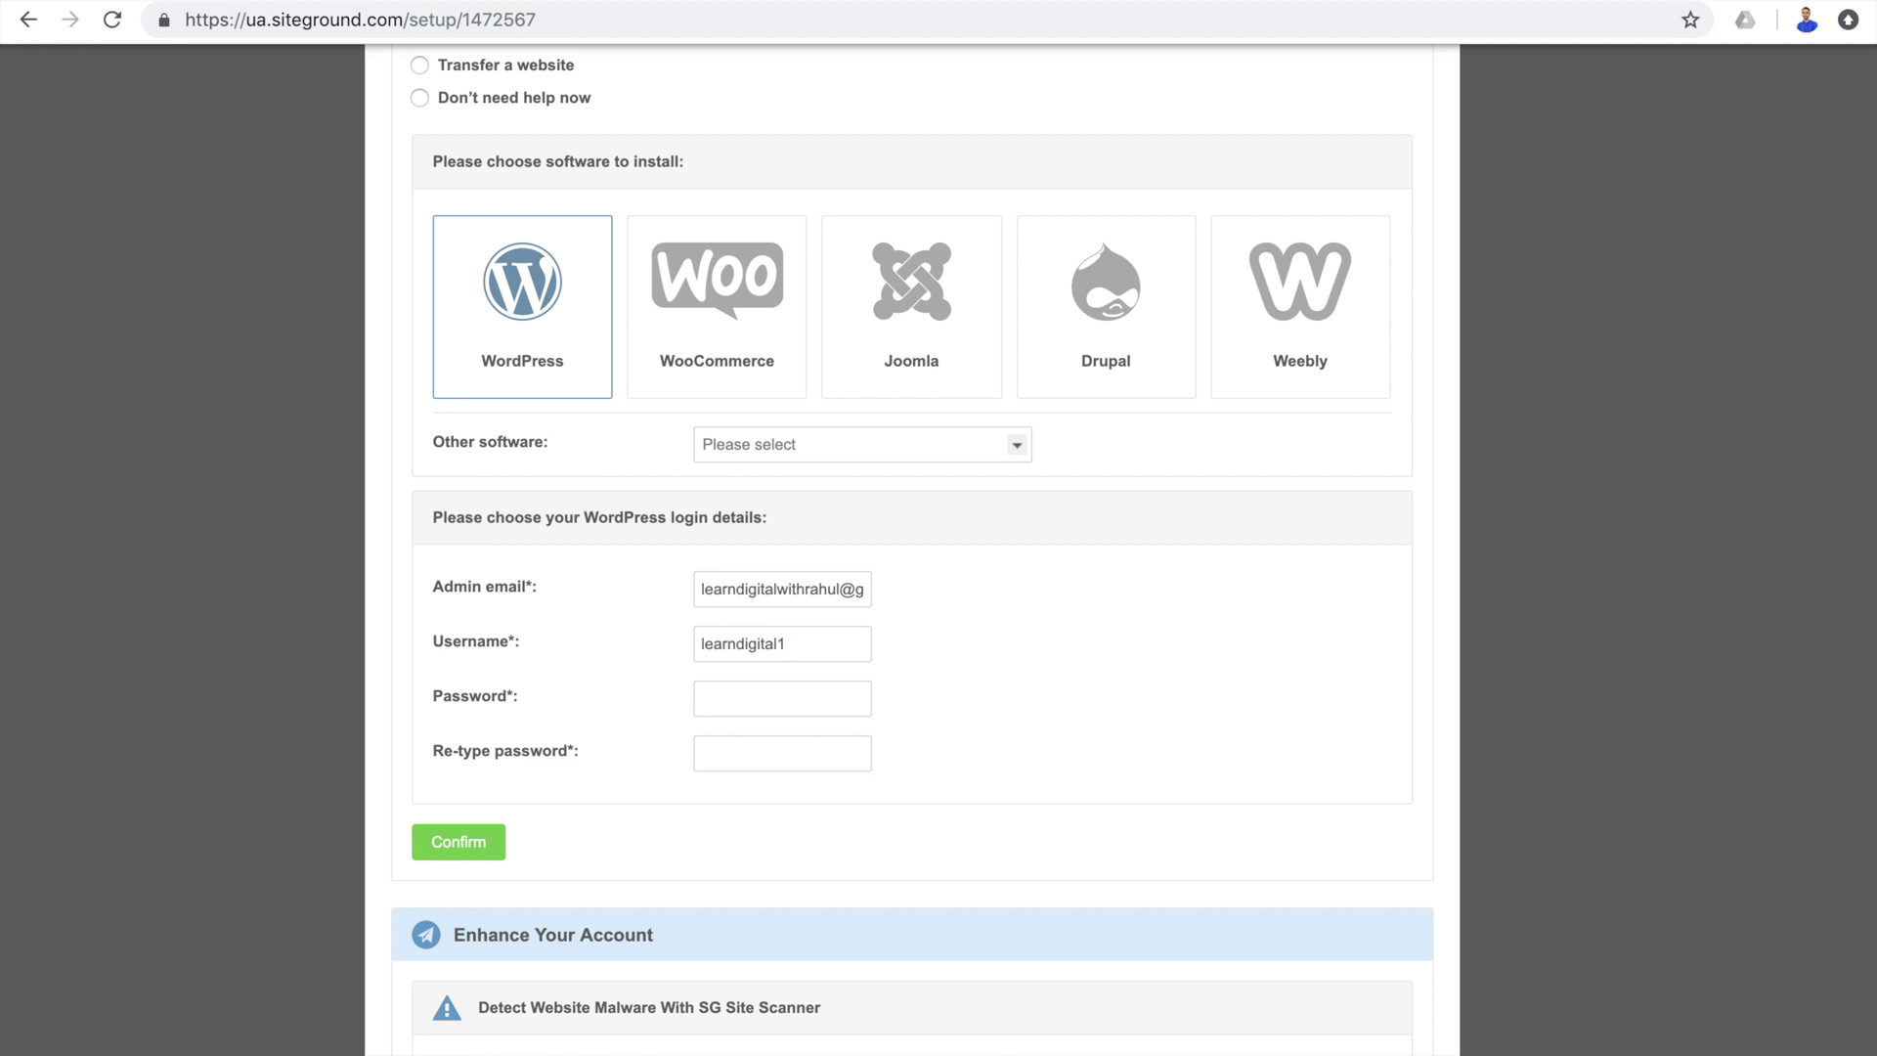
left_click(774, 698)
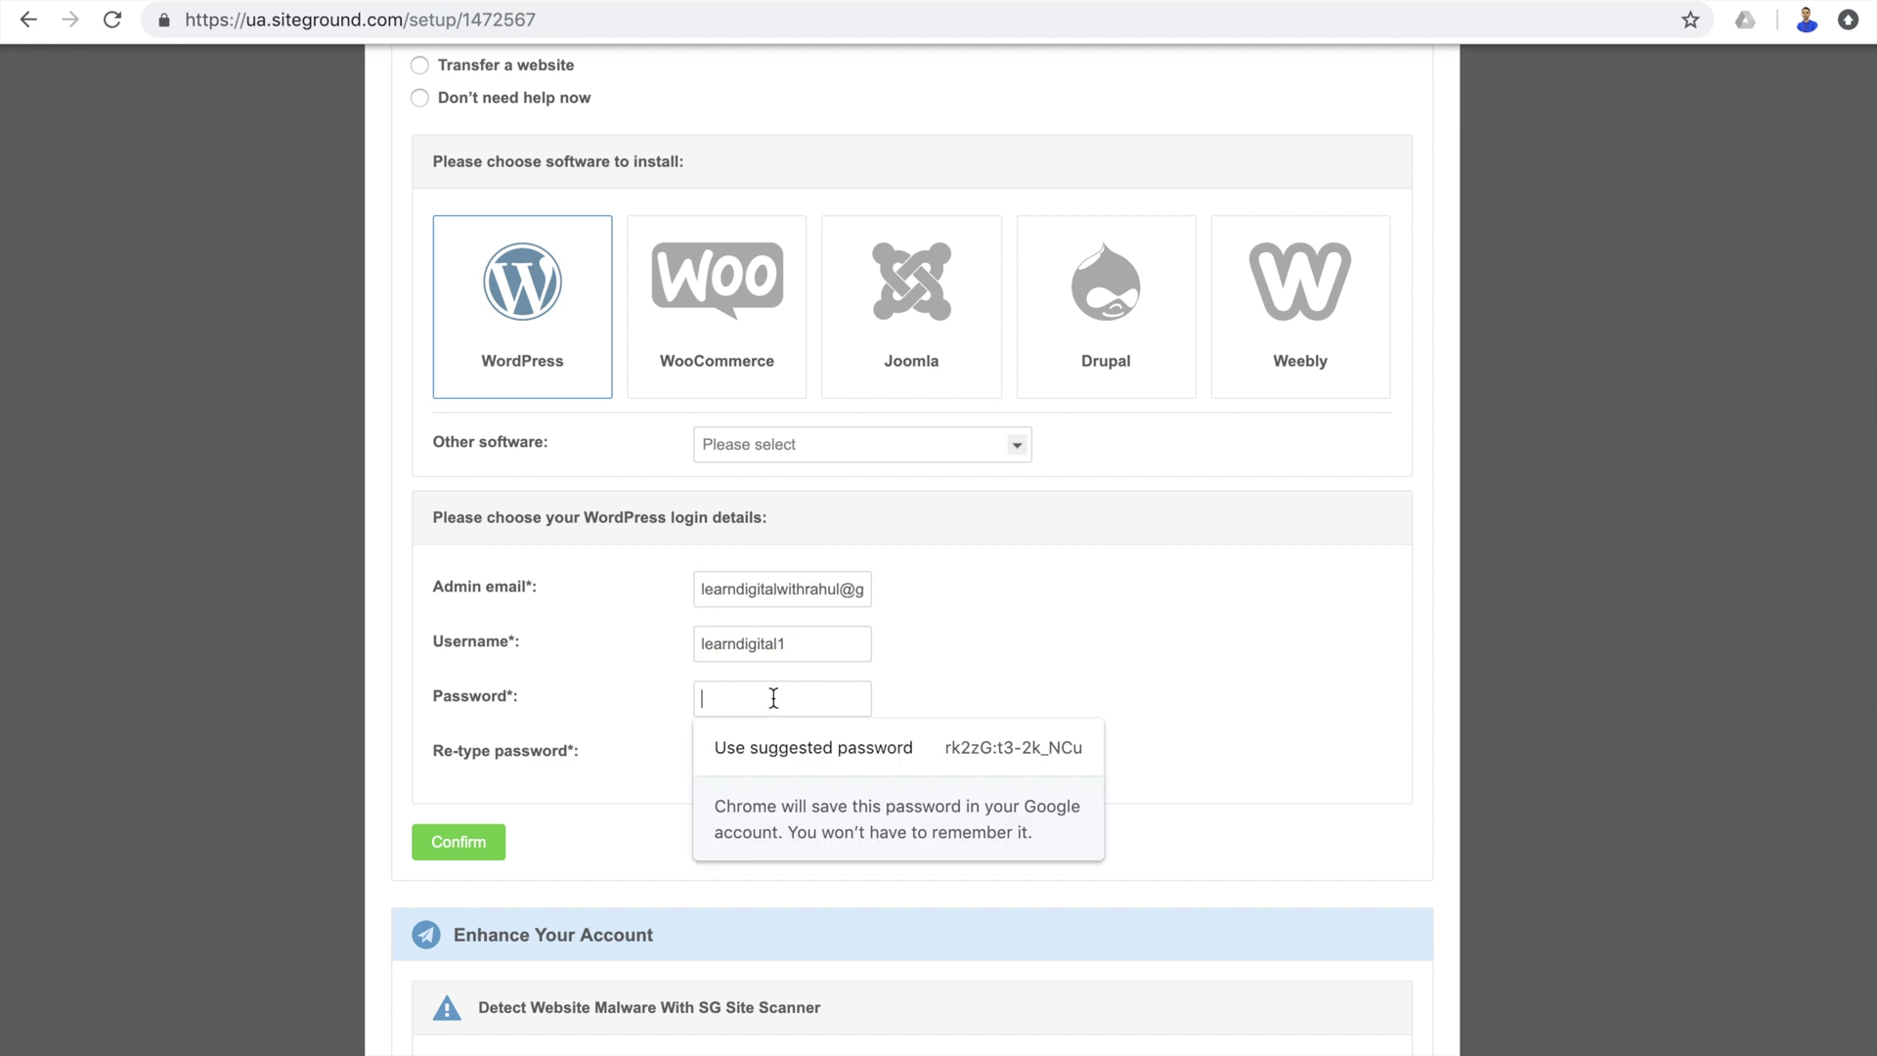
type("l")
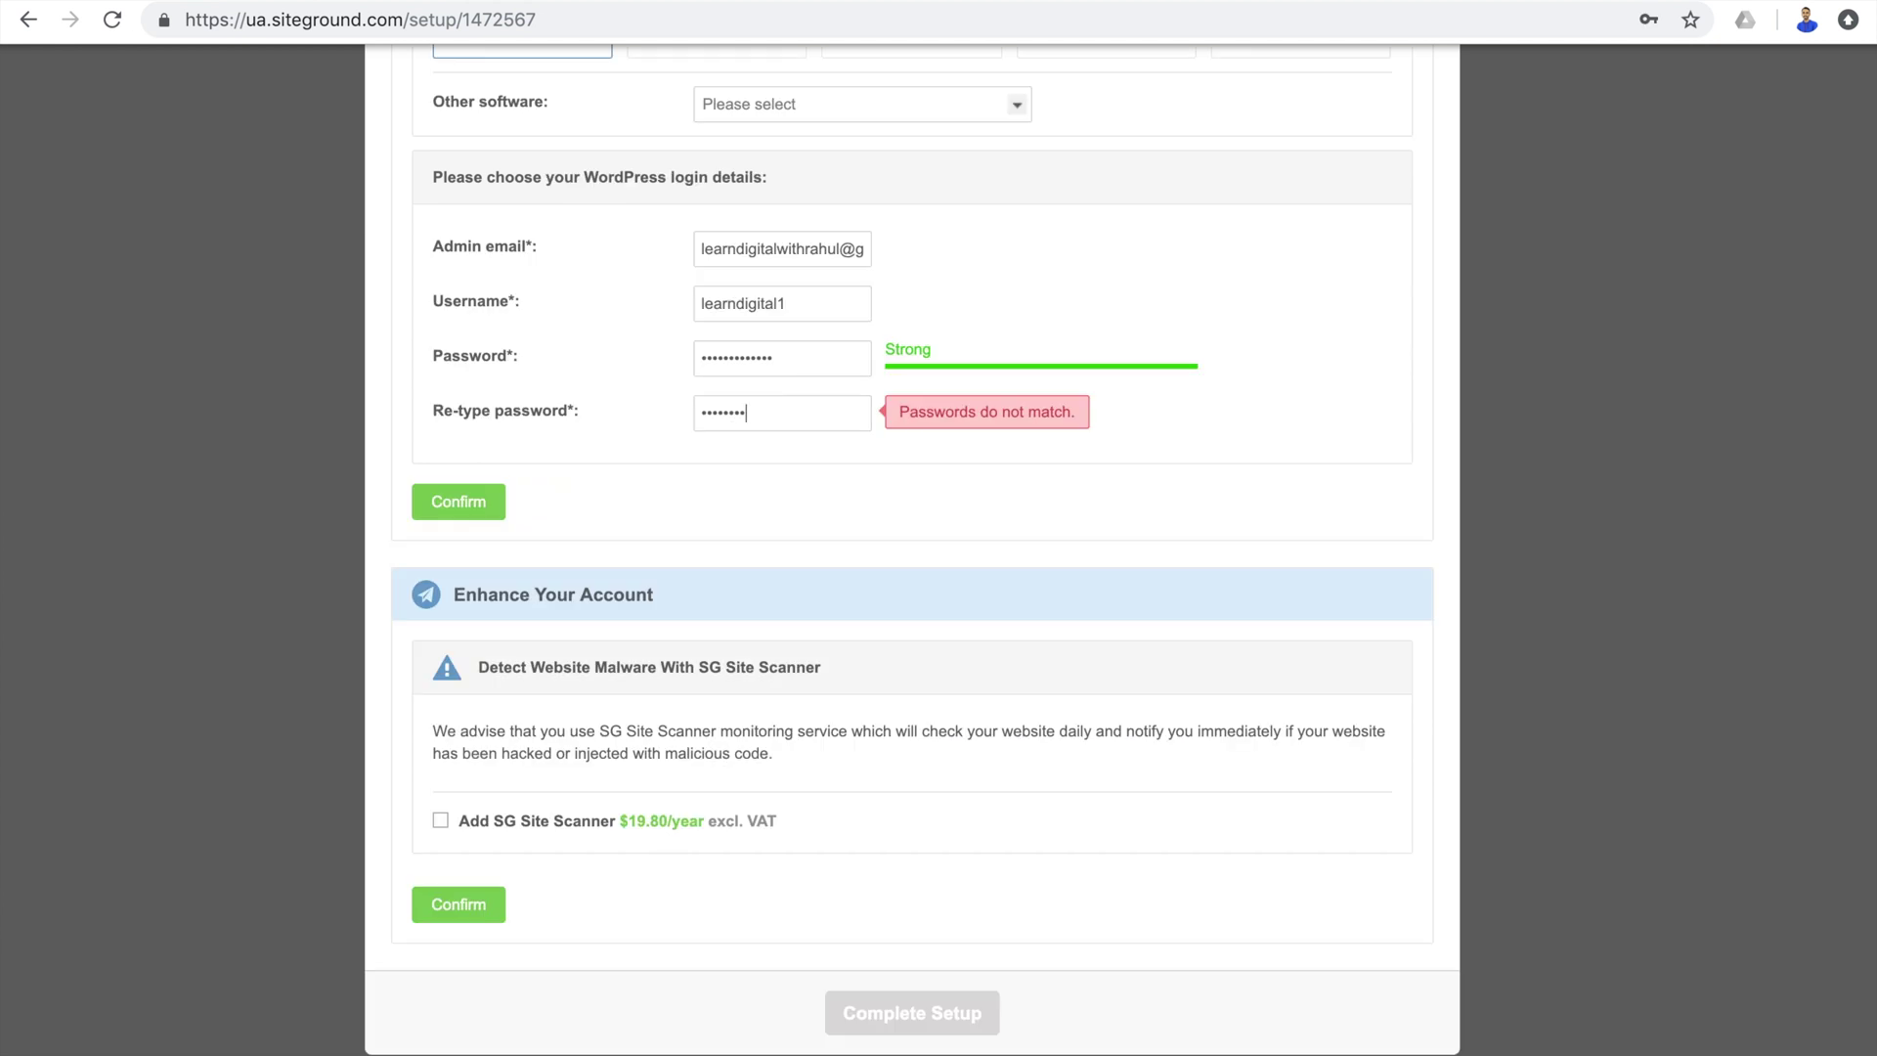
key("BackSpace")
key("BackSpace")
key("BackSpace")
key("BackSpace")
key("BackSpace")
key("BackSpace")
key("BackSpace")
key("BackSpace")
type("••••••••••••")
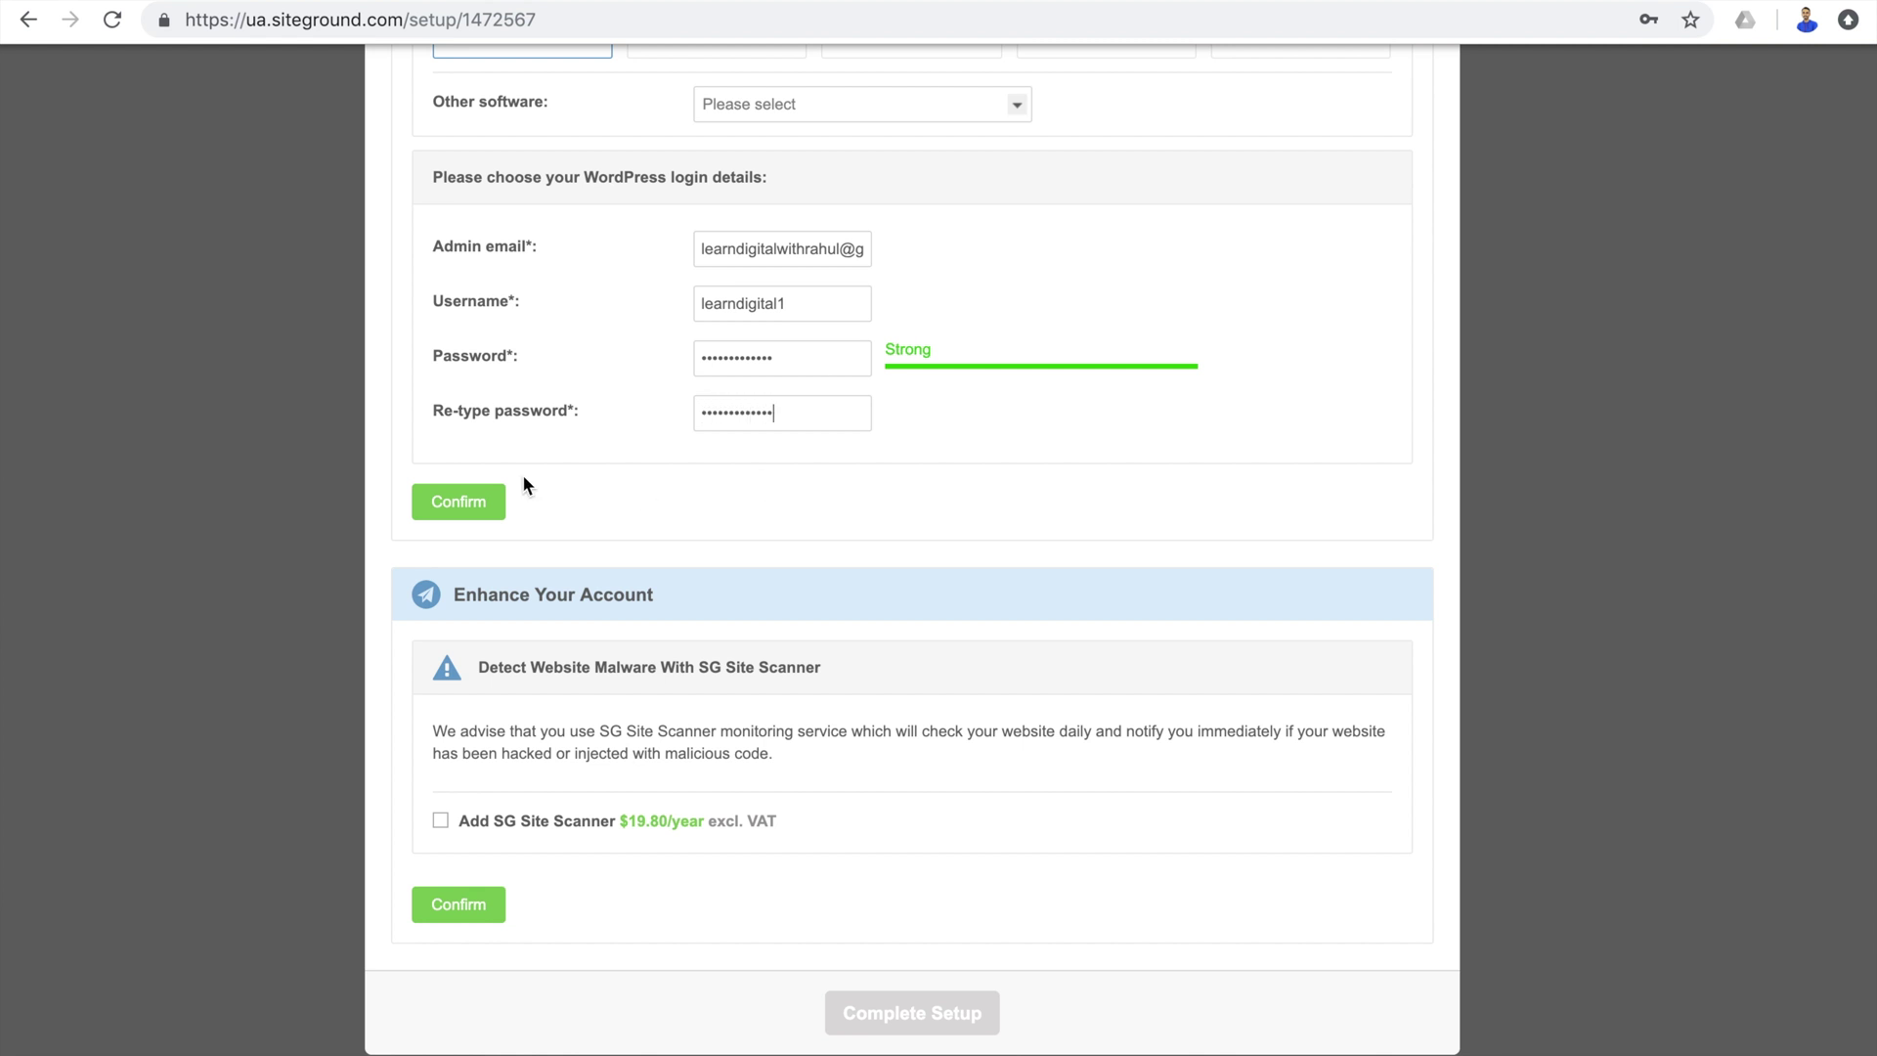
left_click(470, 501)
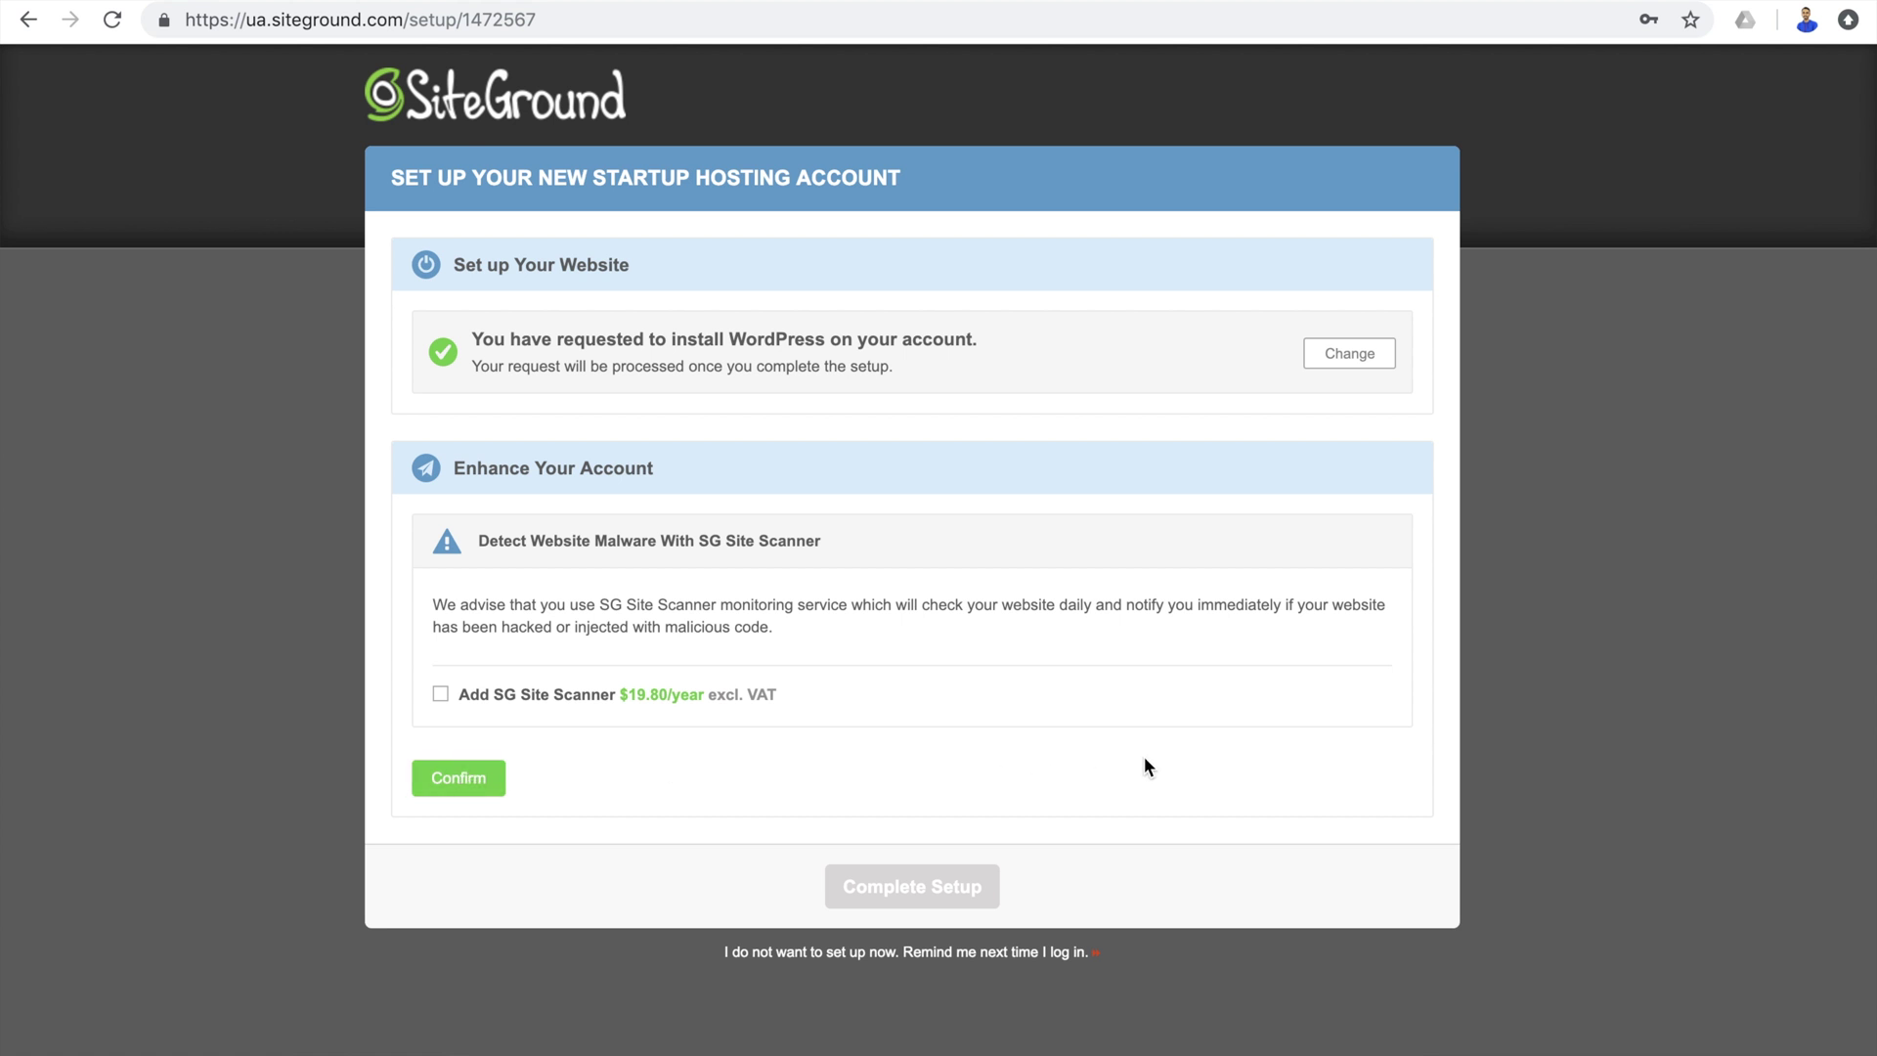
Skip the enhancements, complete setup, go to the Customer Area and open a new tab.
key("super+shift+3")
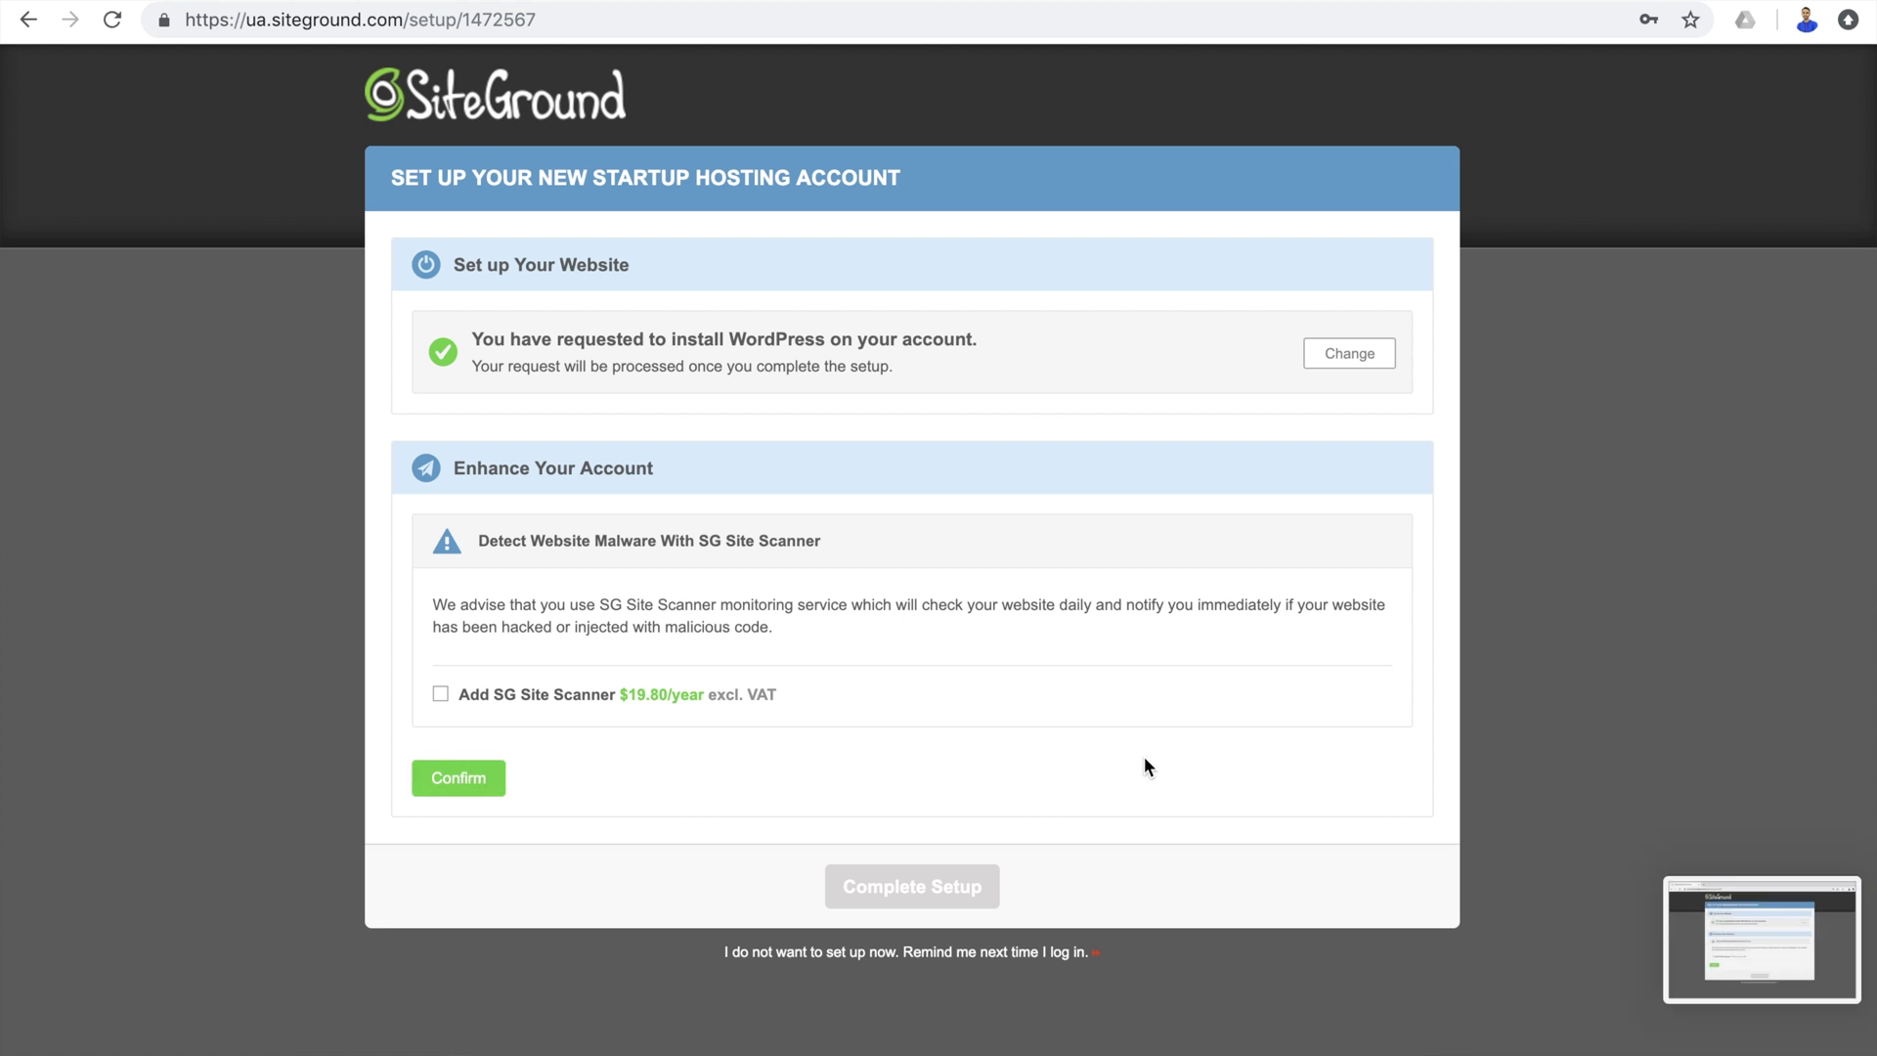
left_click(489, 788)
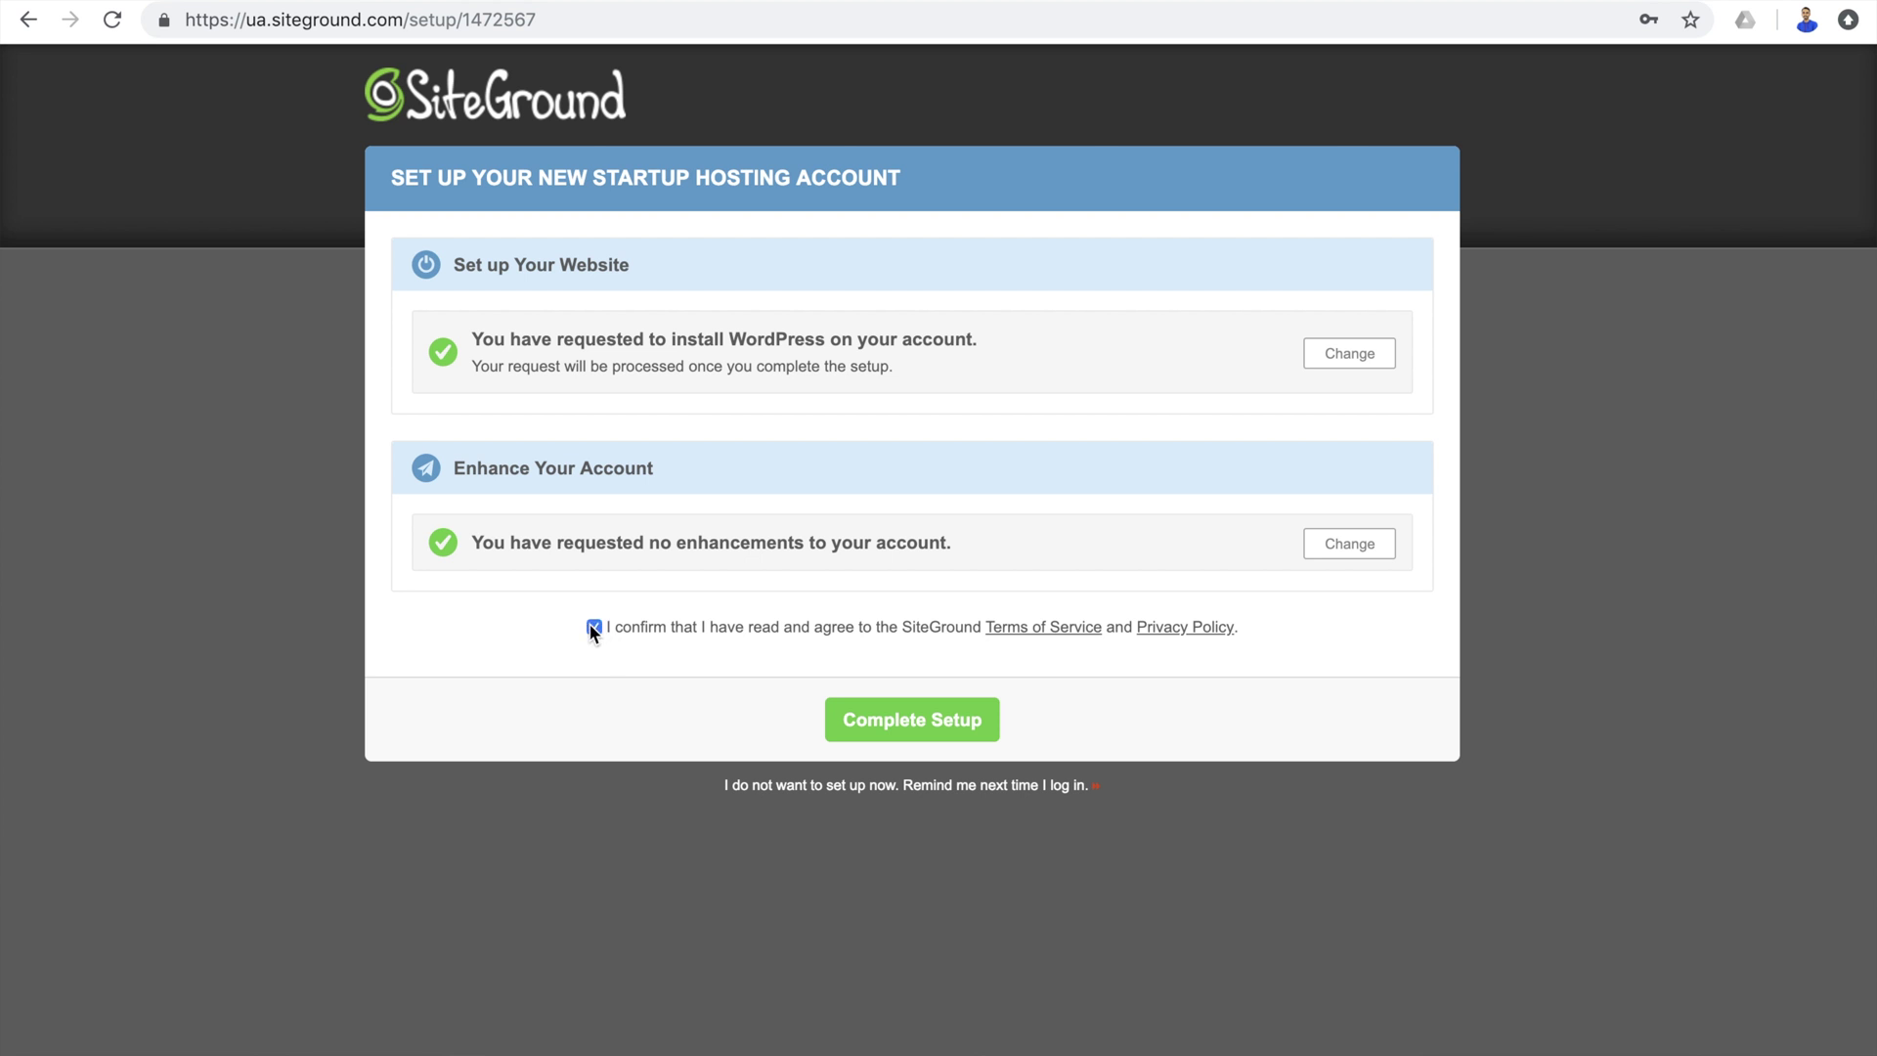
left_click(917, 732)
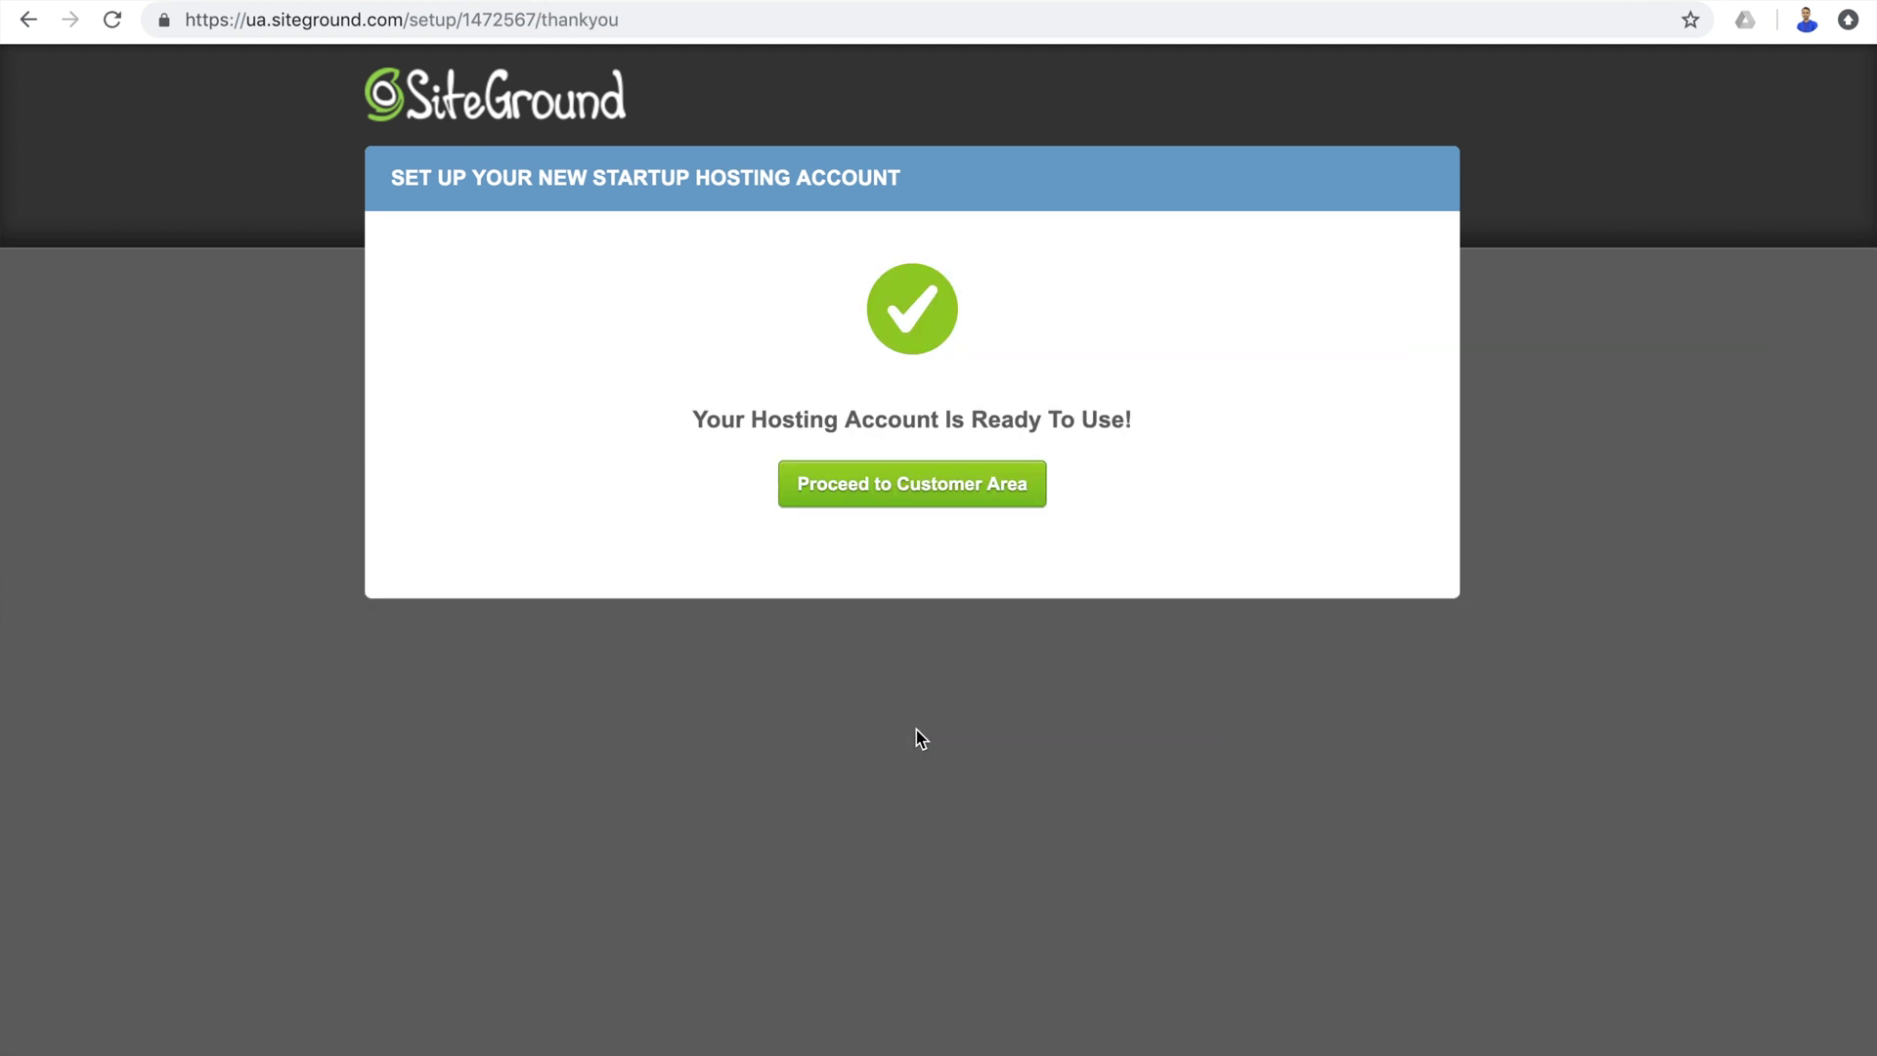
left_click(905, 504)
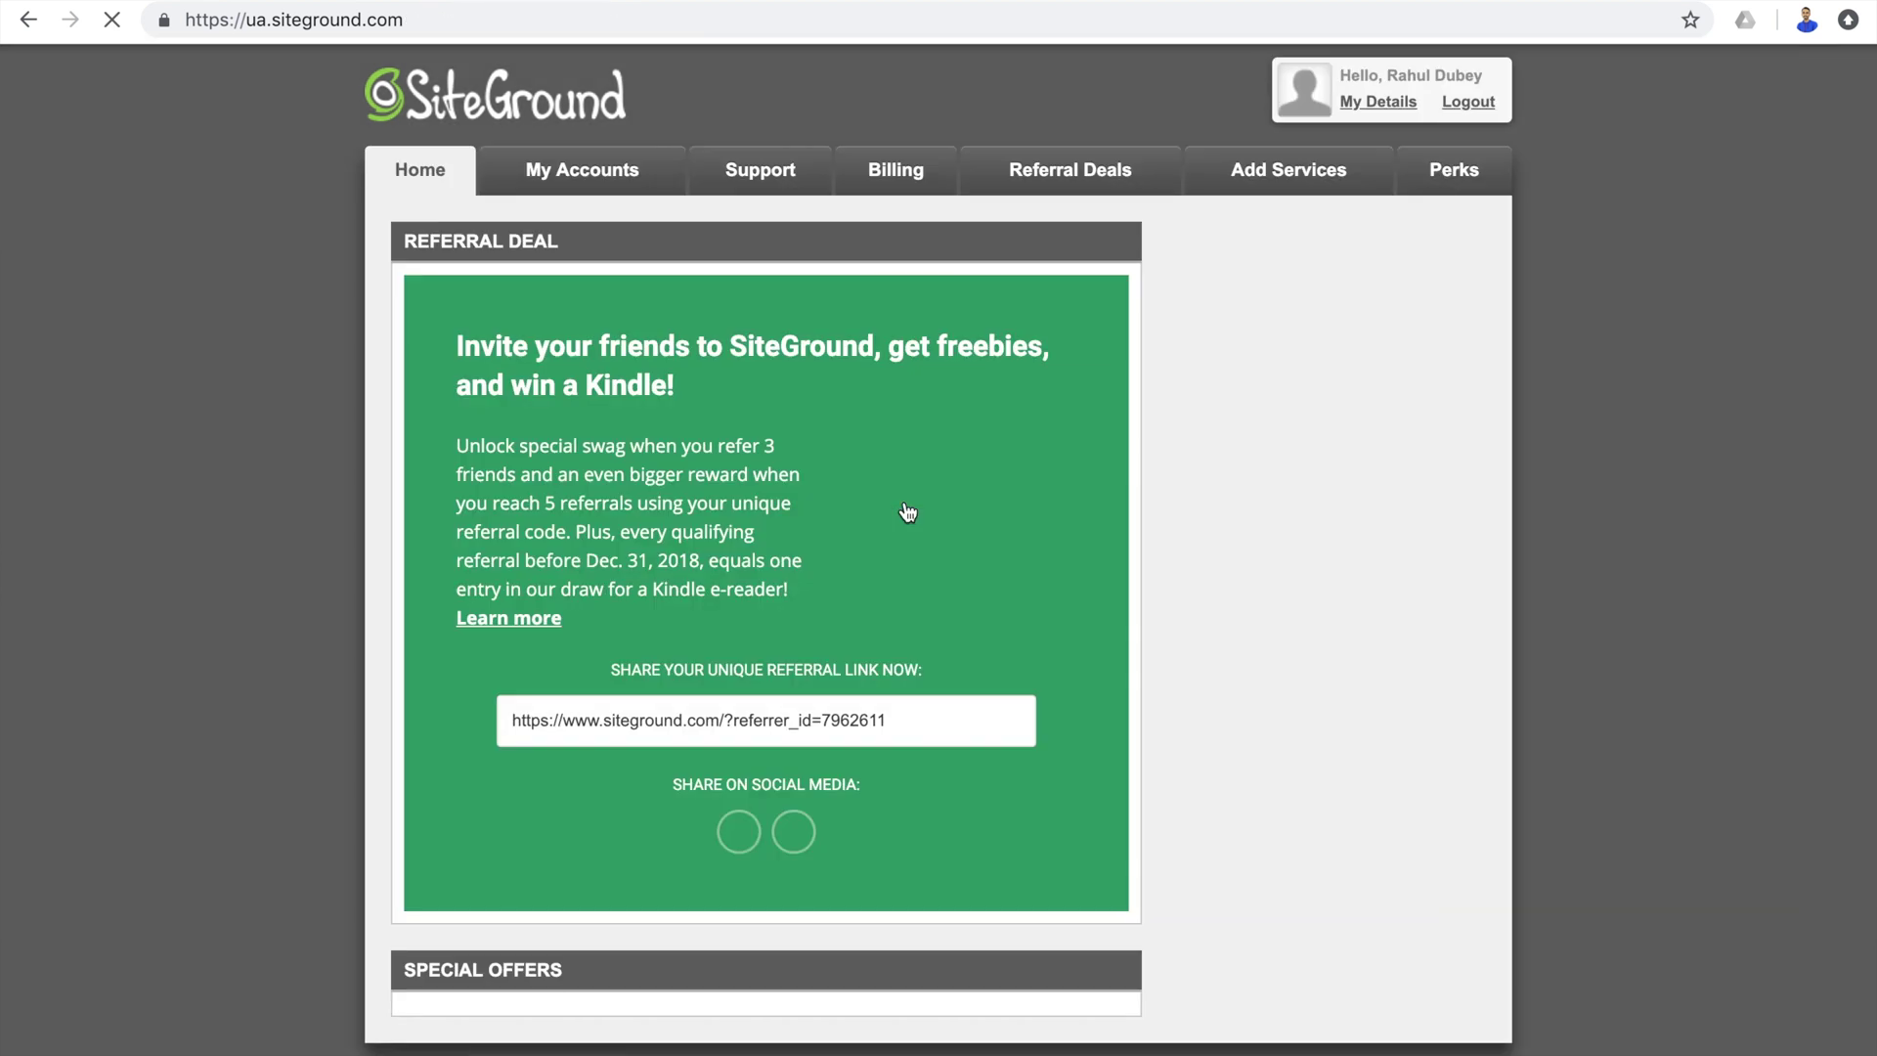
key("ctrl+t")
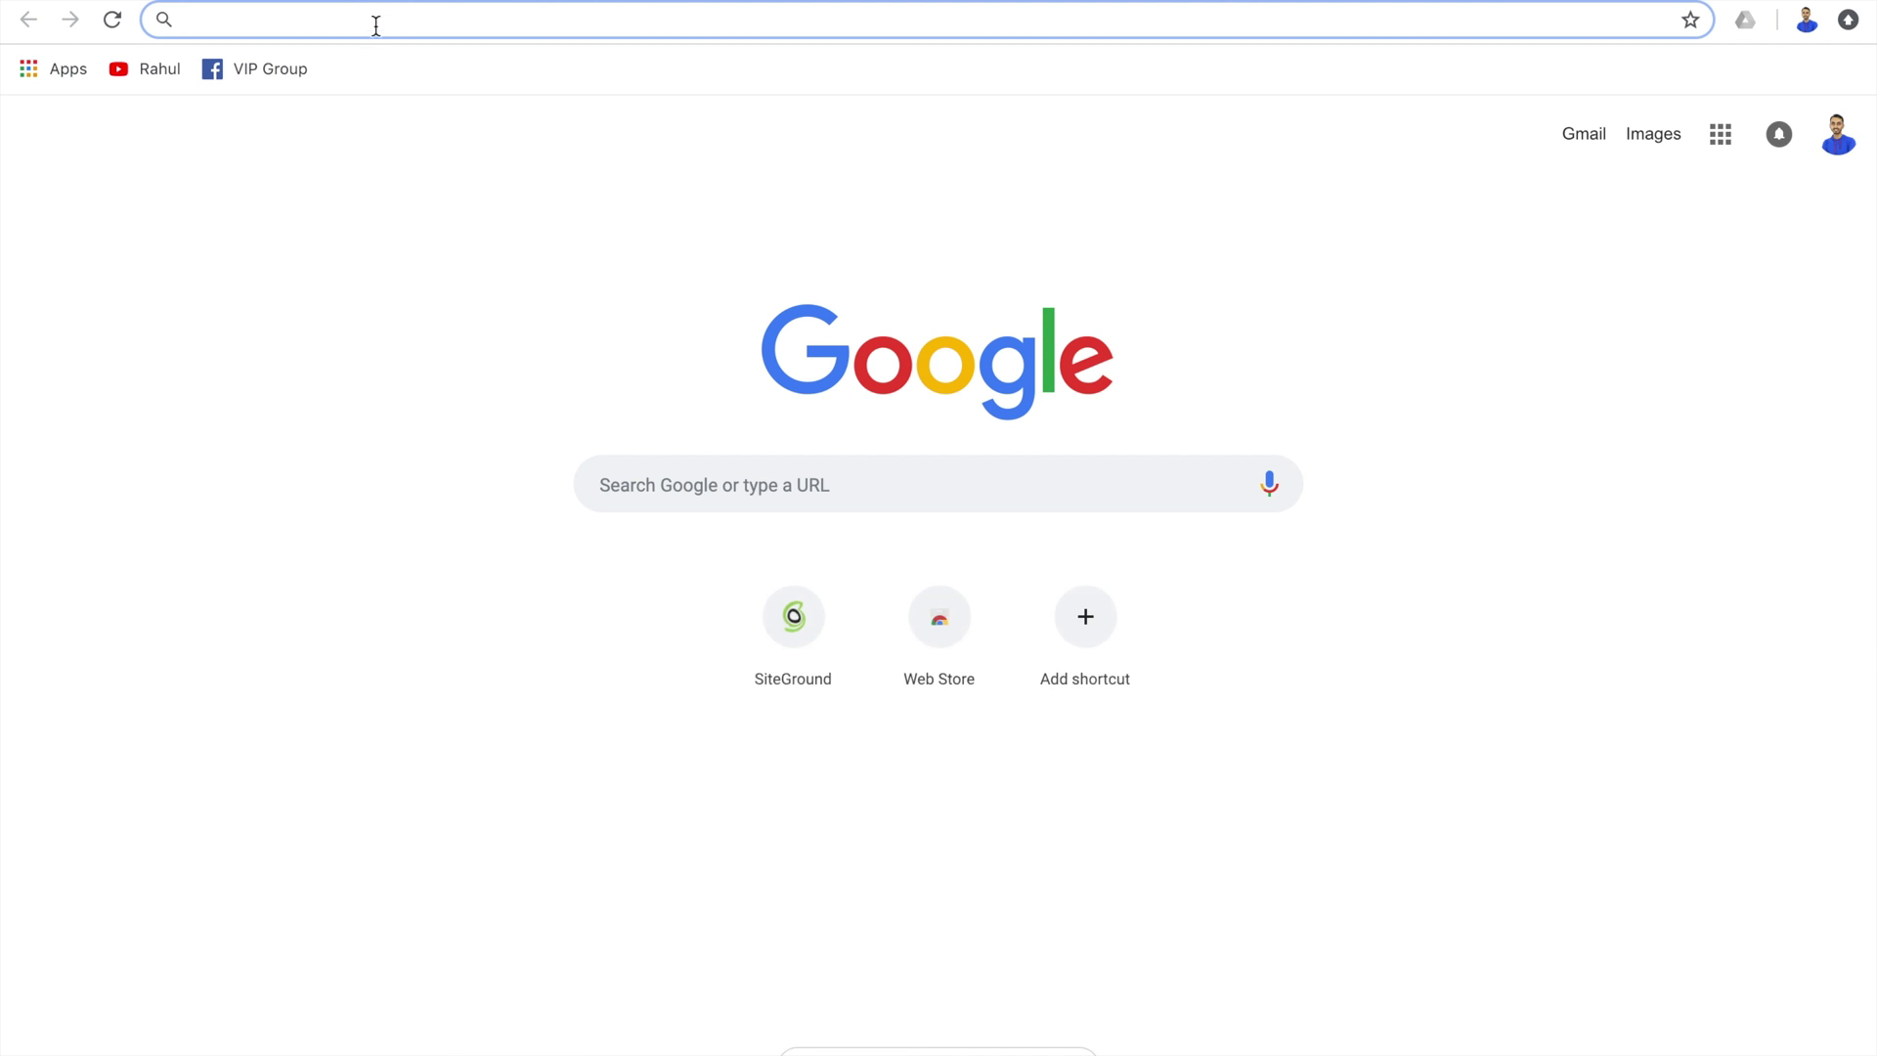
Load the learndigitalwithrahul.in website in the new tab.
type("le")
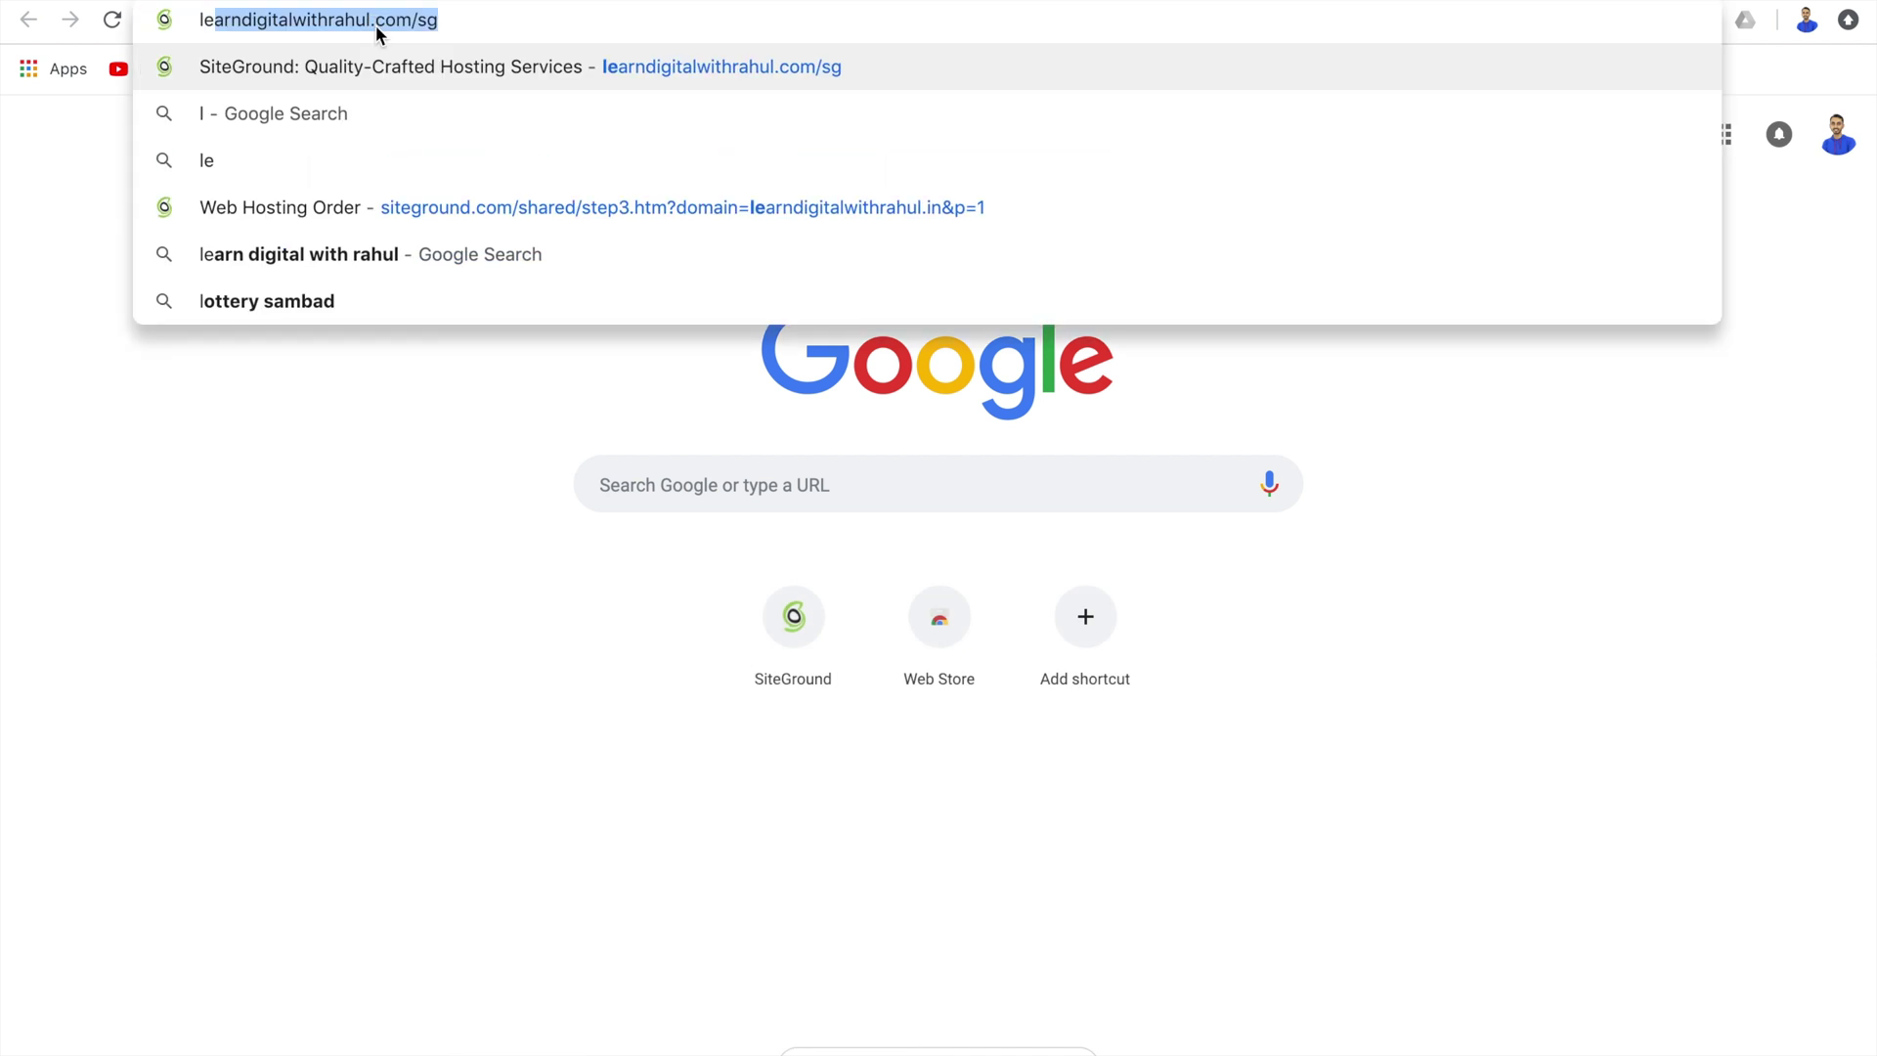
key("Right")
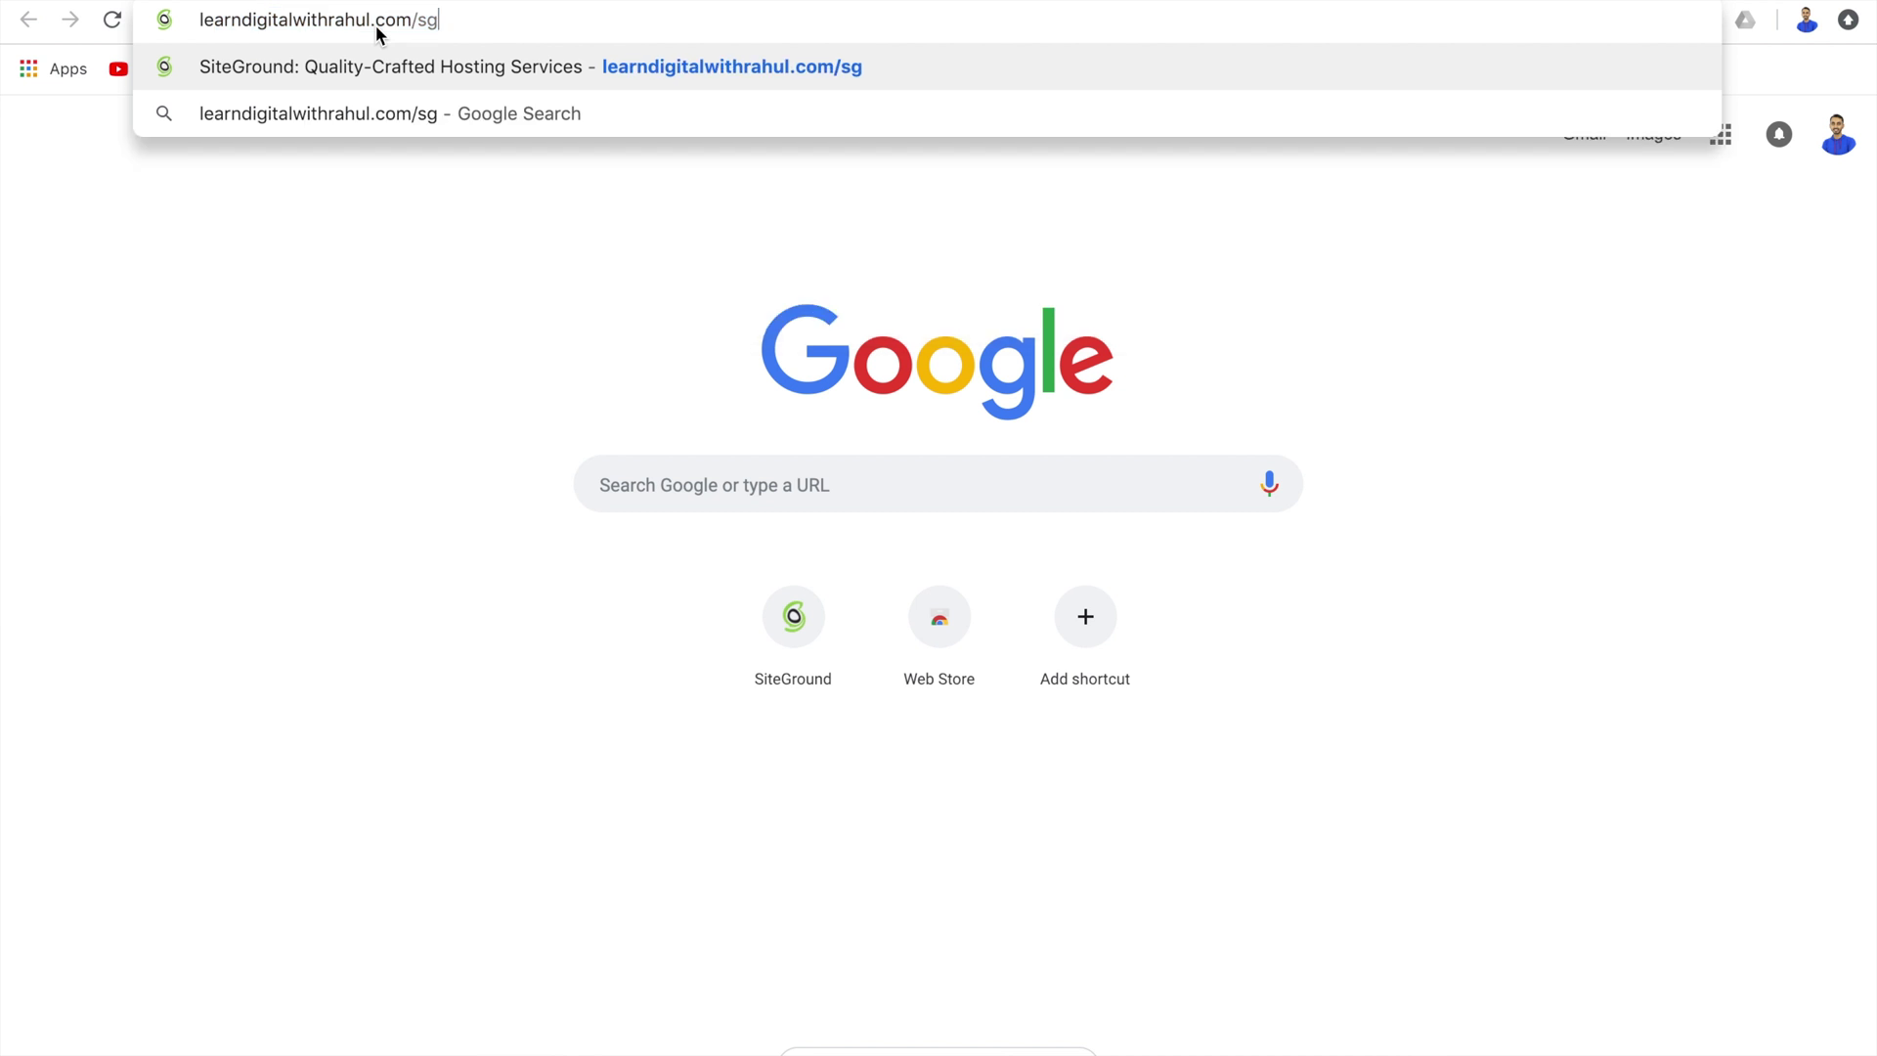
key("BackSpace")
key("BackSpace")
key("BackSpace")
key("BackSpace")
key("BackSpace")
key("BackSpace")
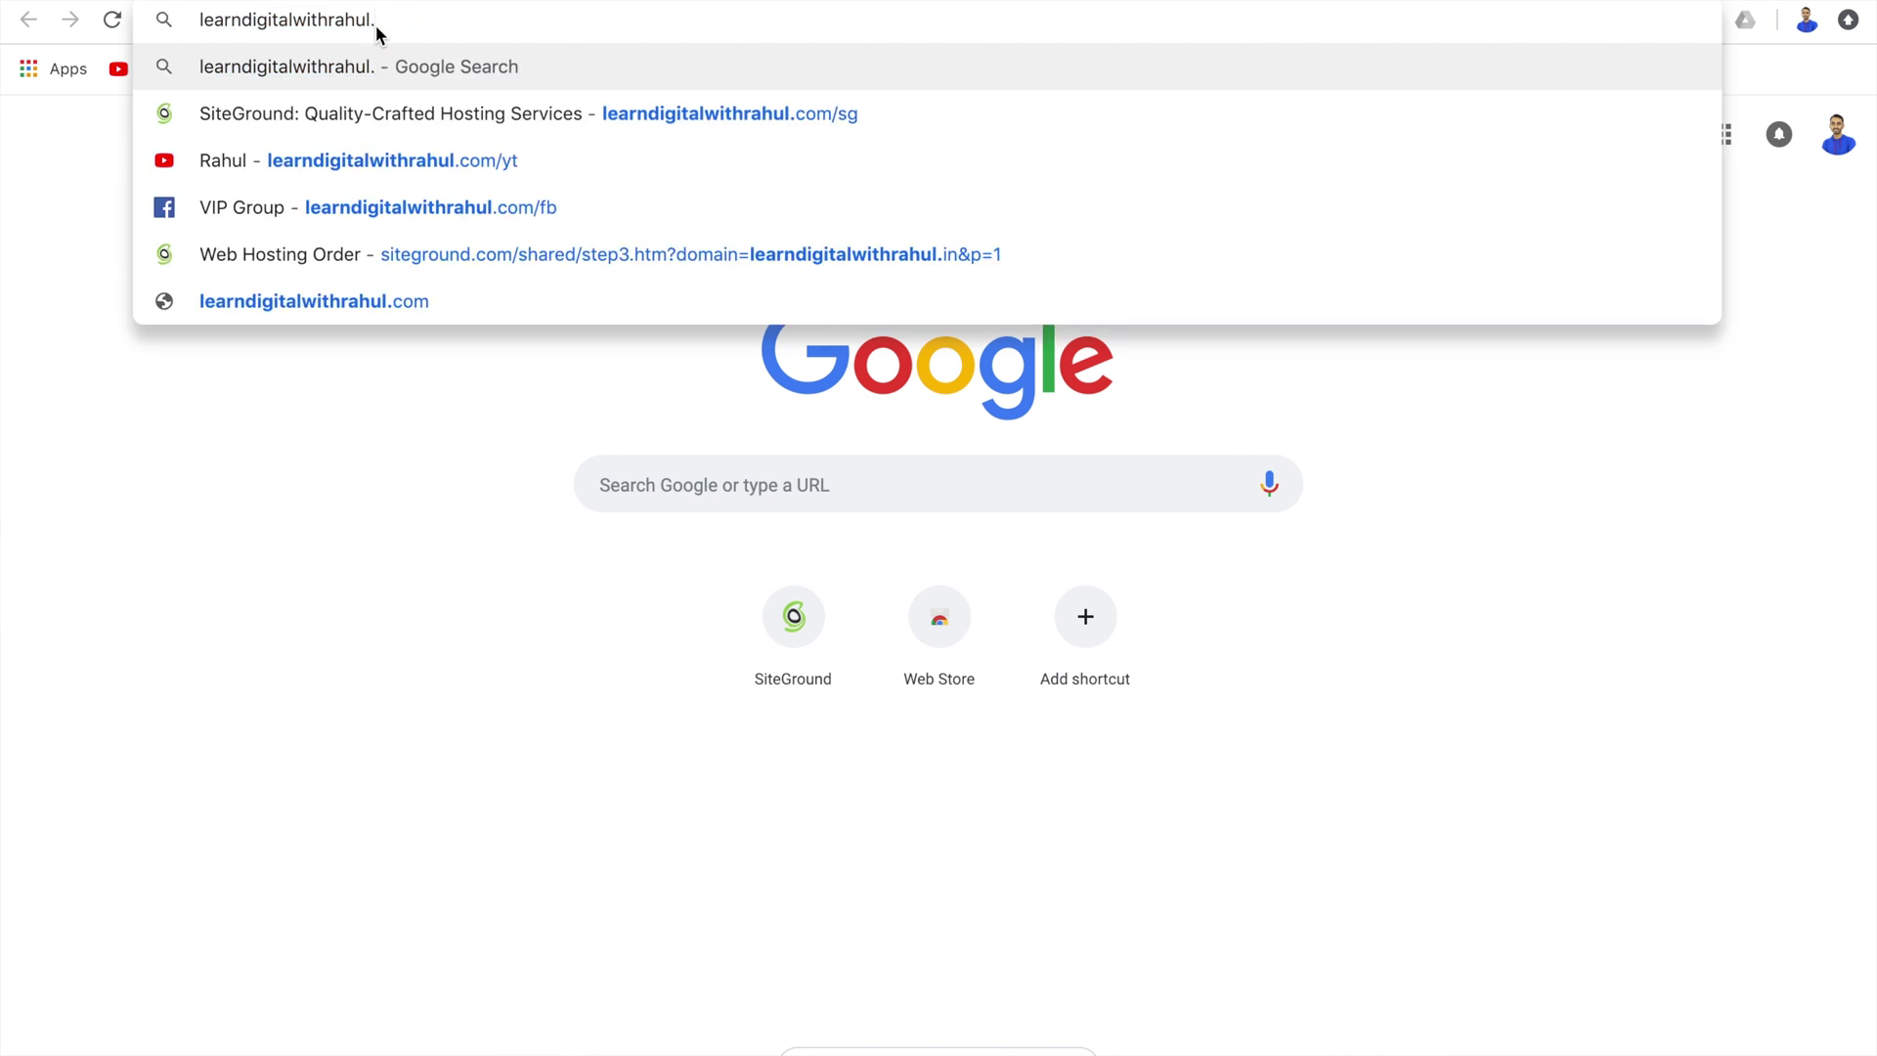
type("in")
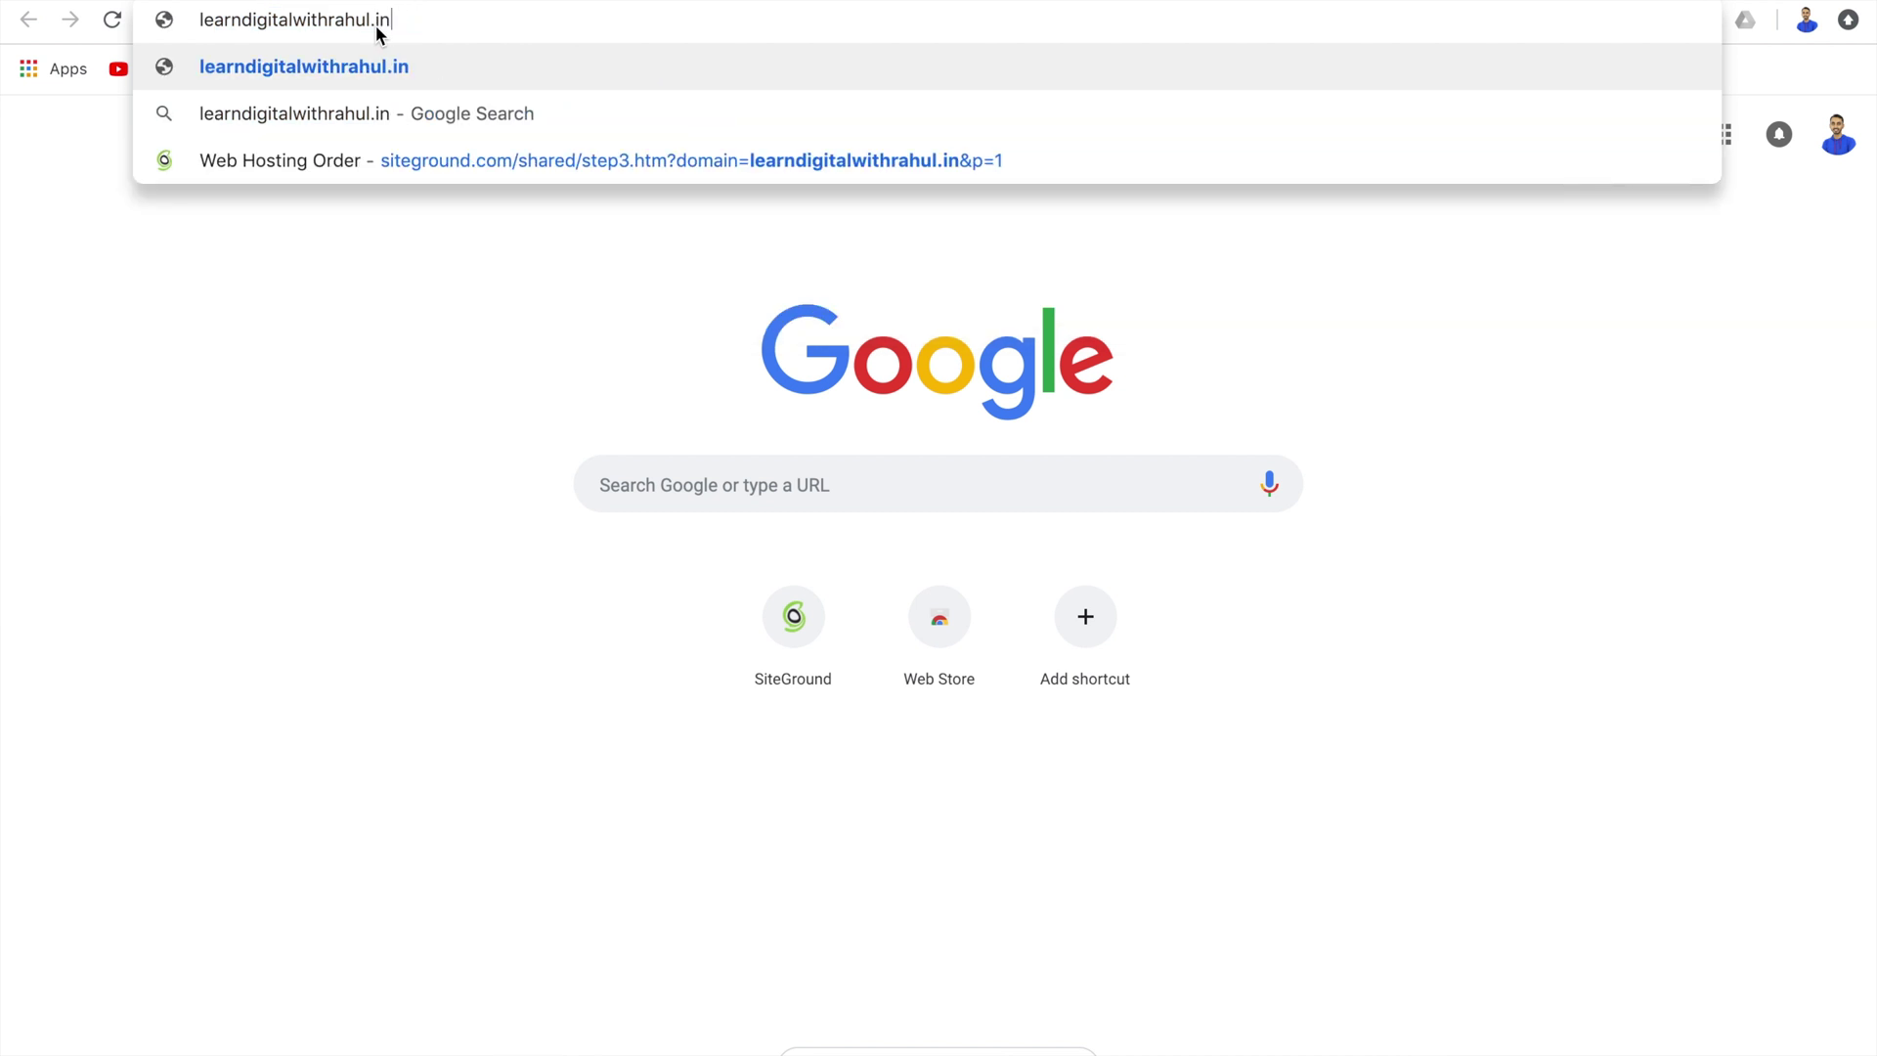
key("Return")
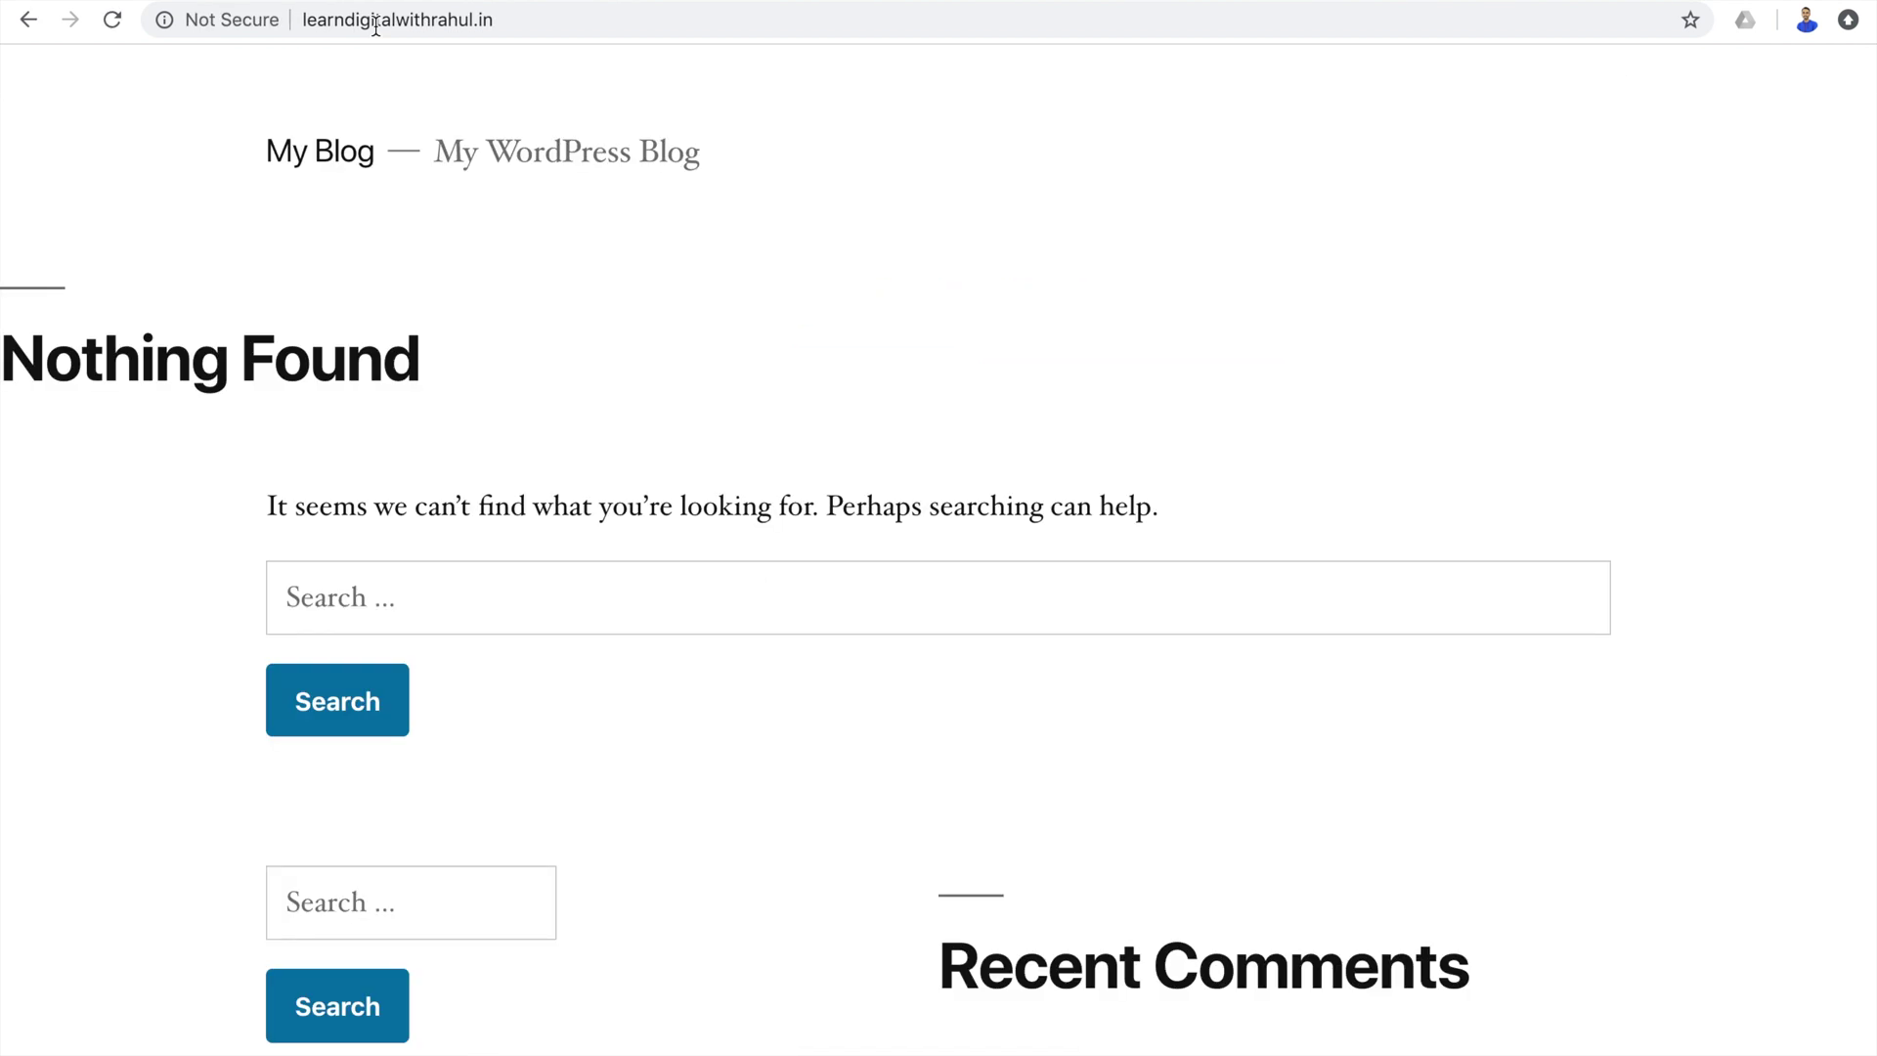
scroll(755, 363, "down", 8)
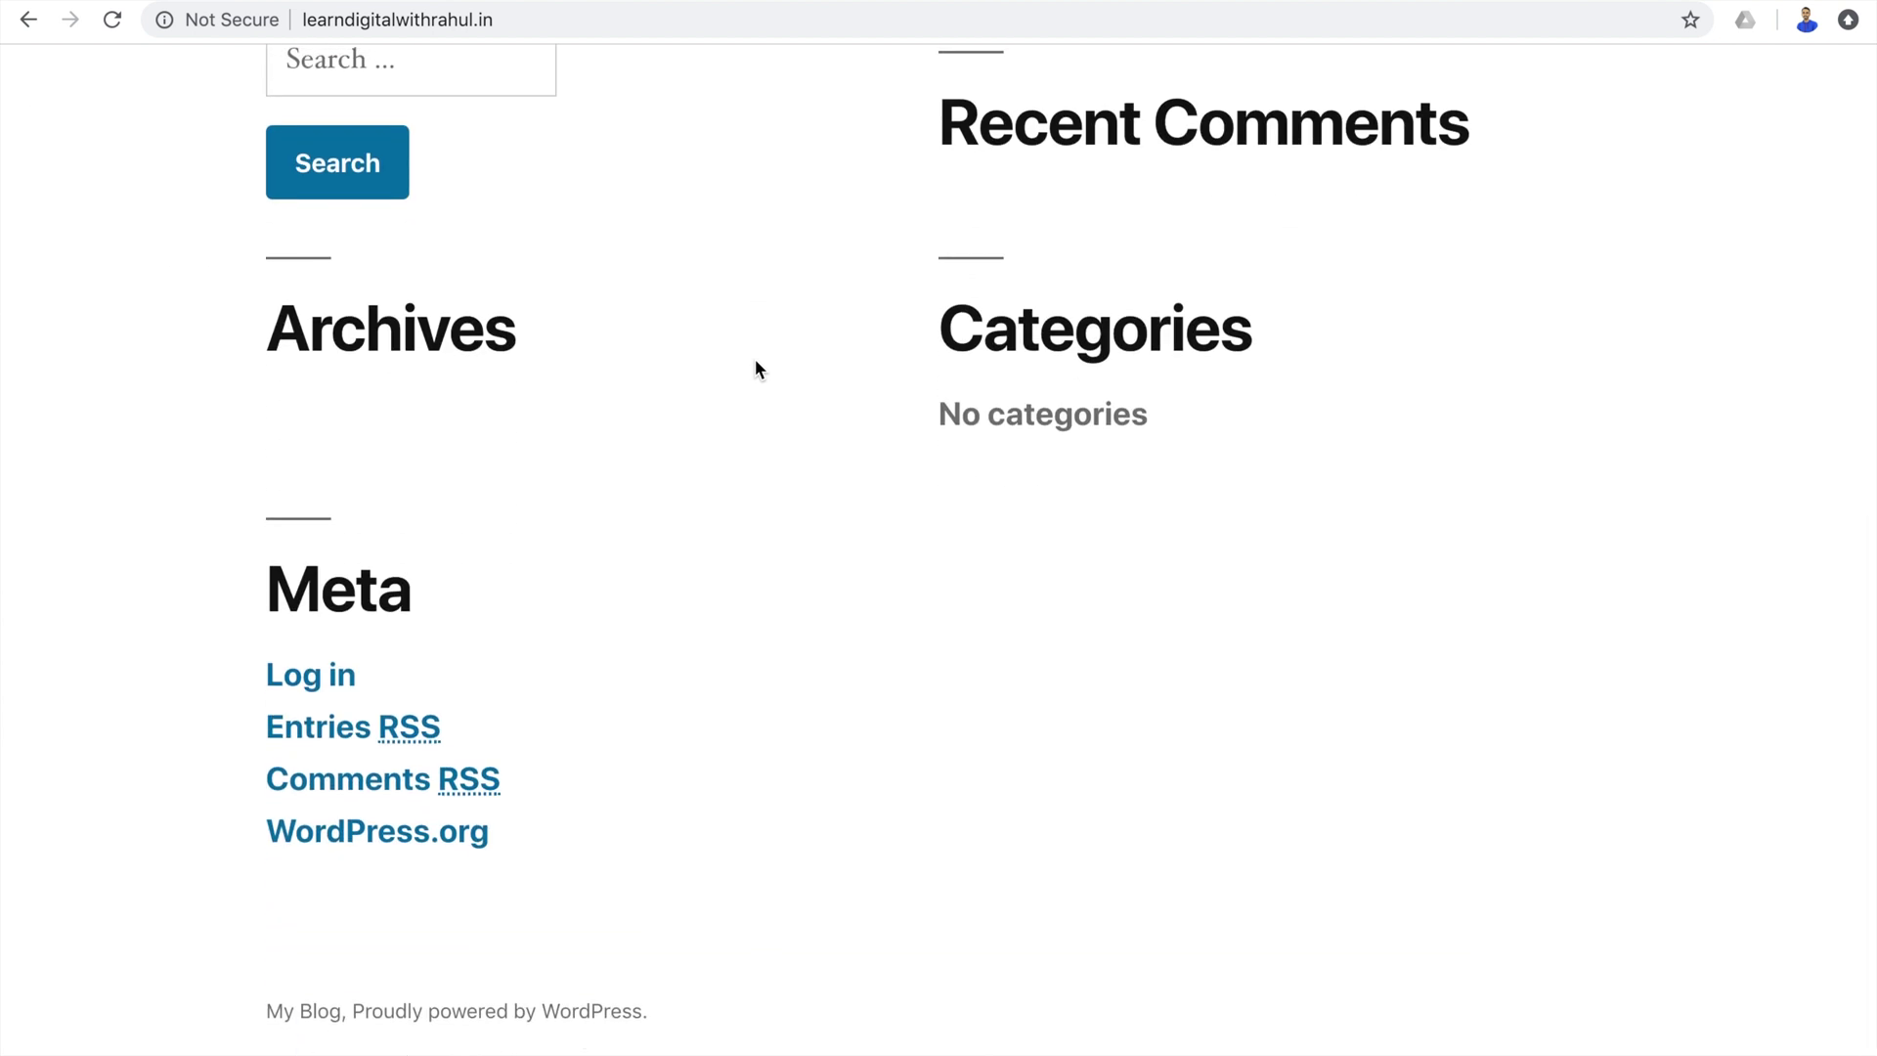
scroll(755, 364, "up", 8)
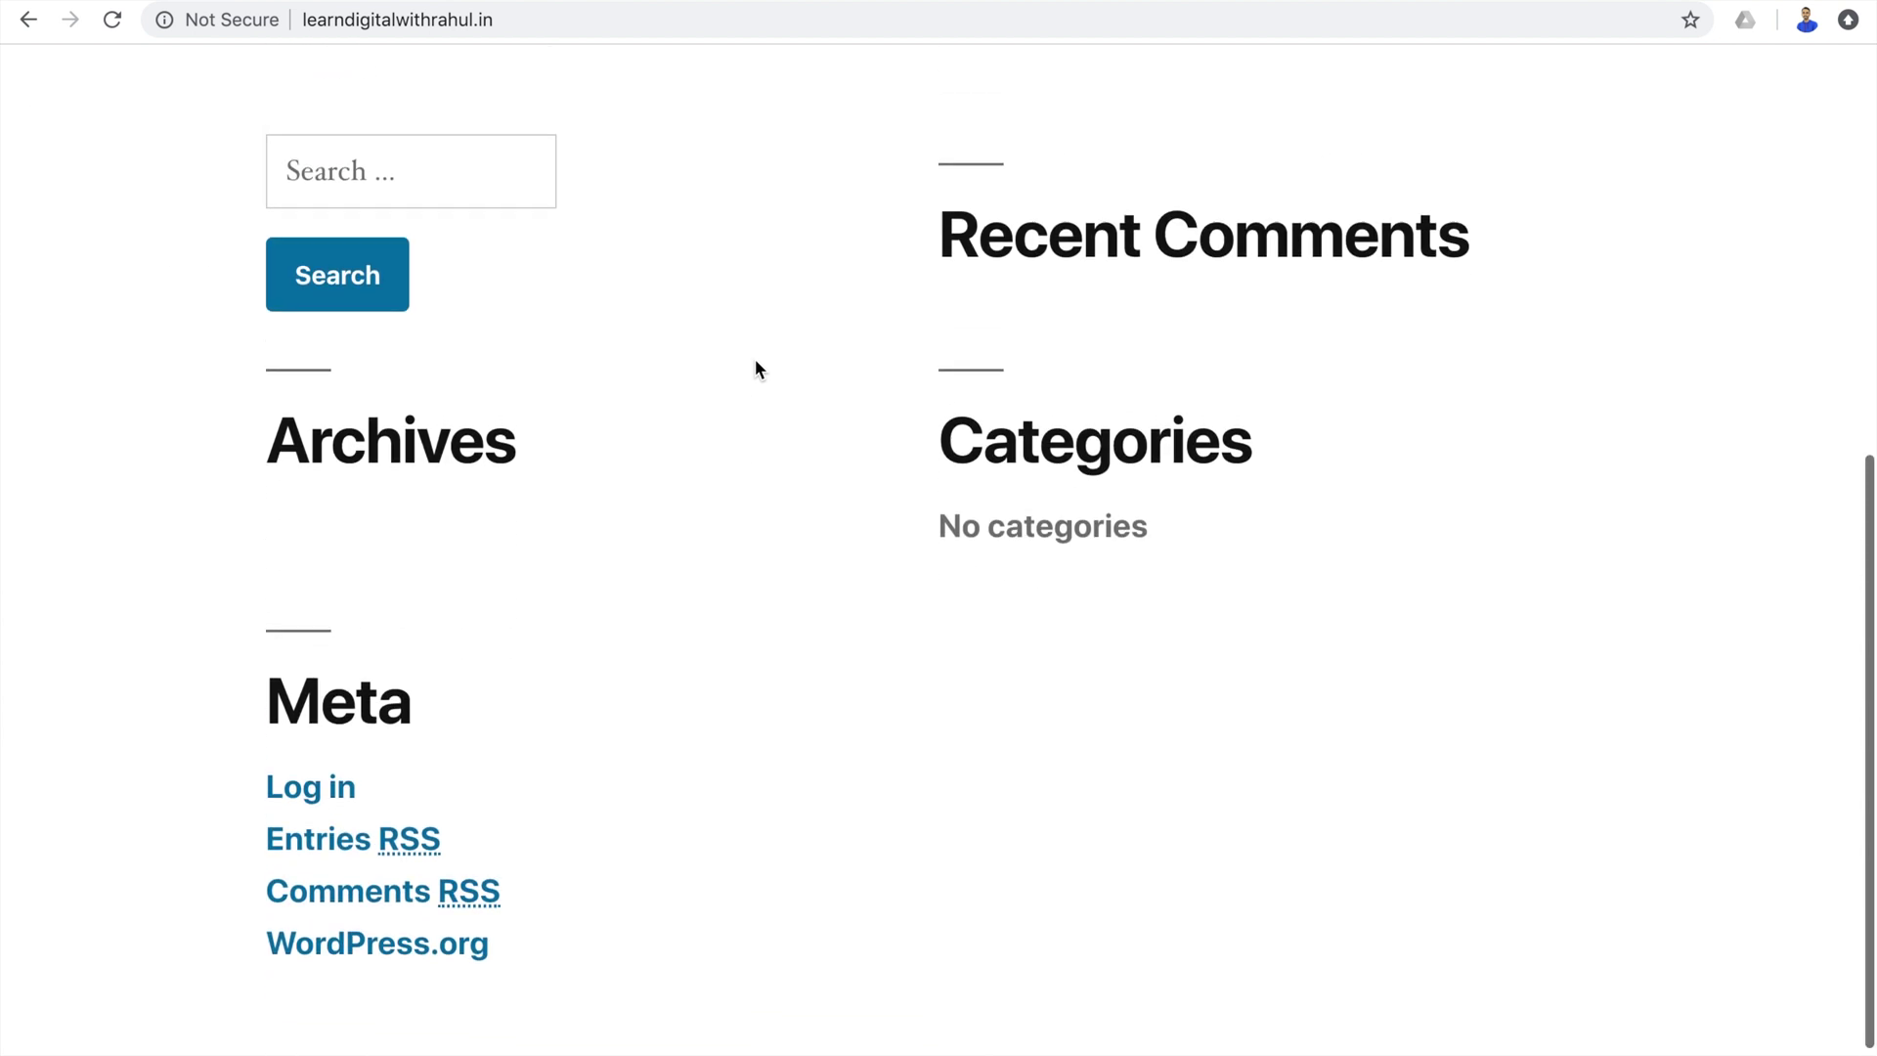
Go to learndigitalwithrahul.in/wp-admin and log in with the WordPress username and password.
left_click(551, 19)
key("Right")
type("/wp-admin")
key("Return")
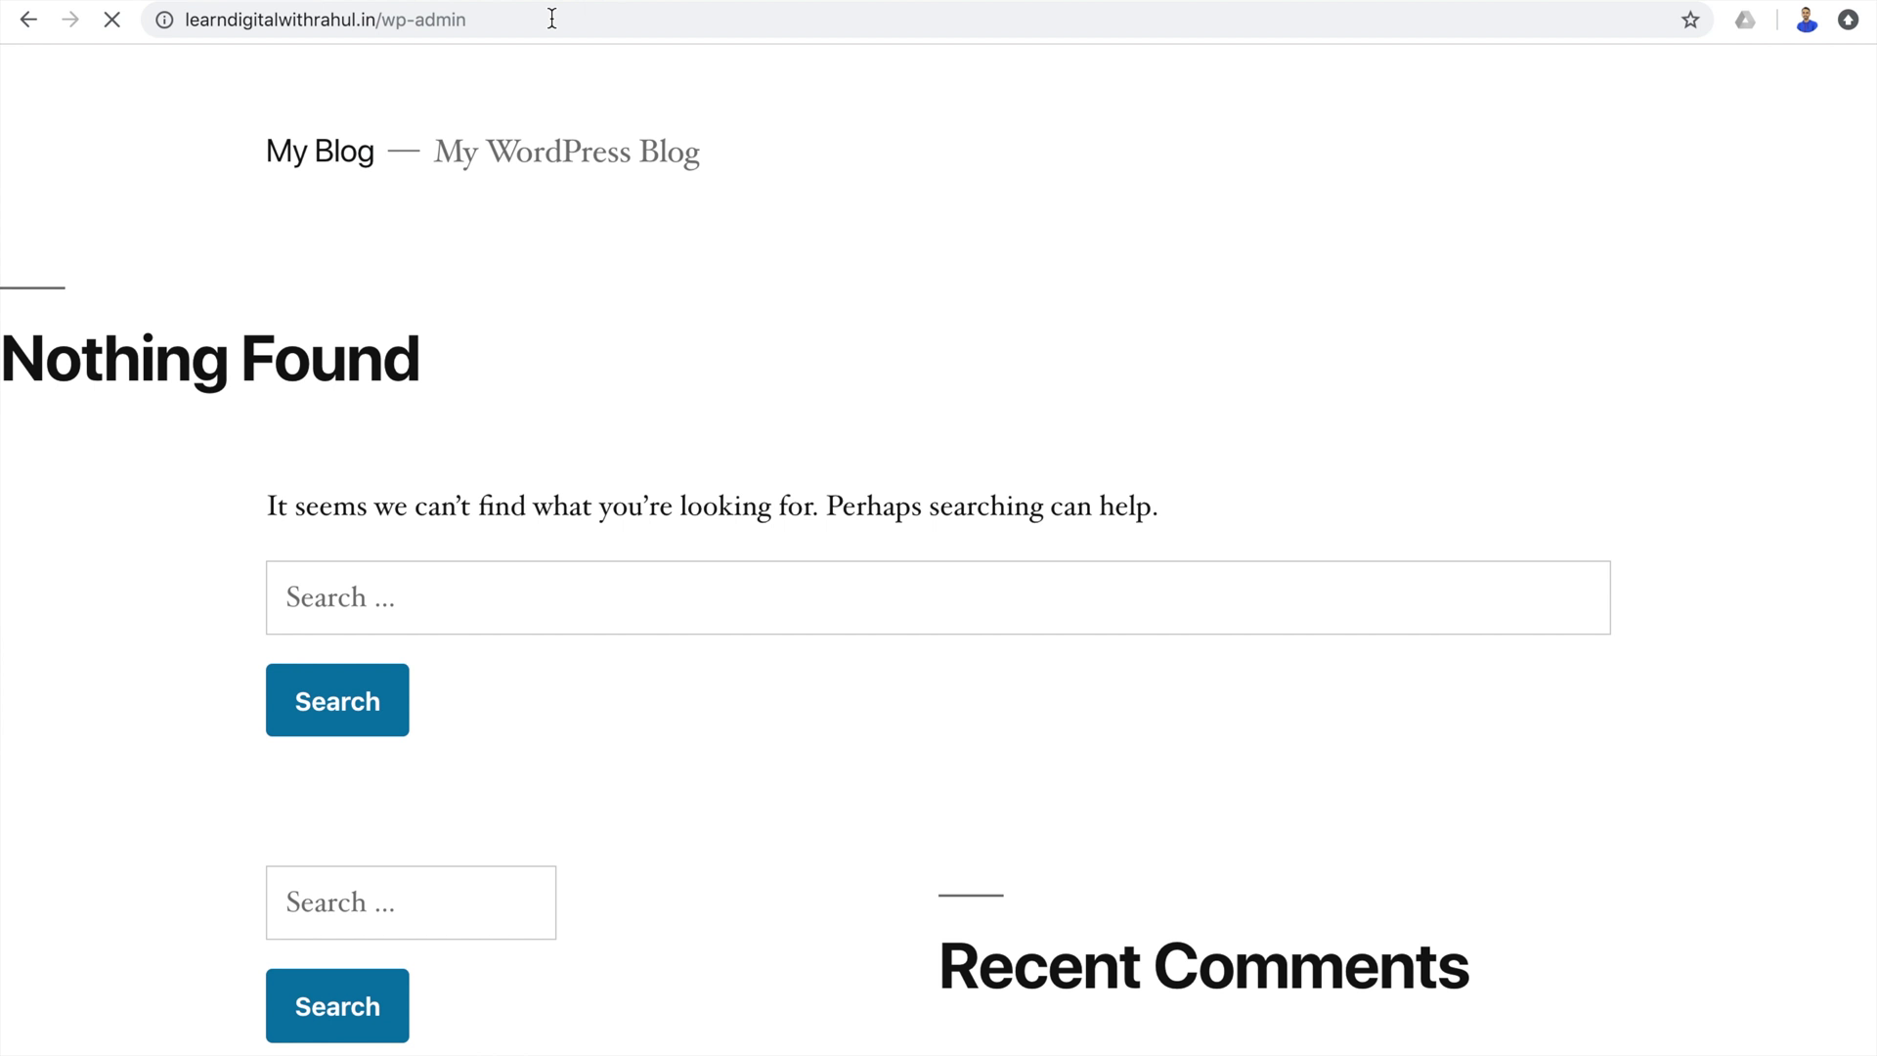
type("learndigital1")
key("Tab")
type("ab")
key("BackSpace")
key("BackSpace")
type("************")
key("Return")
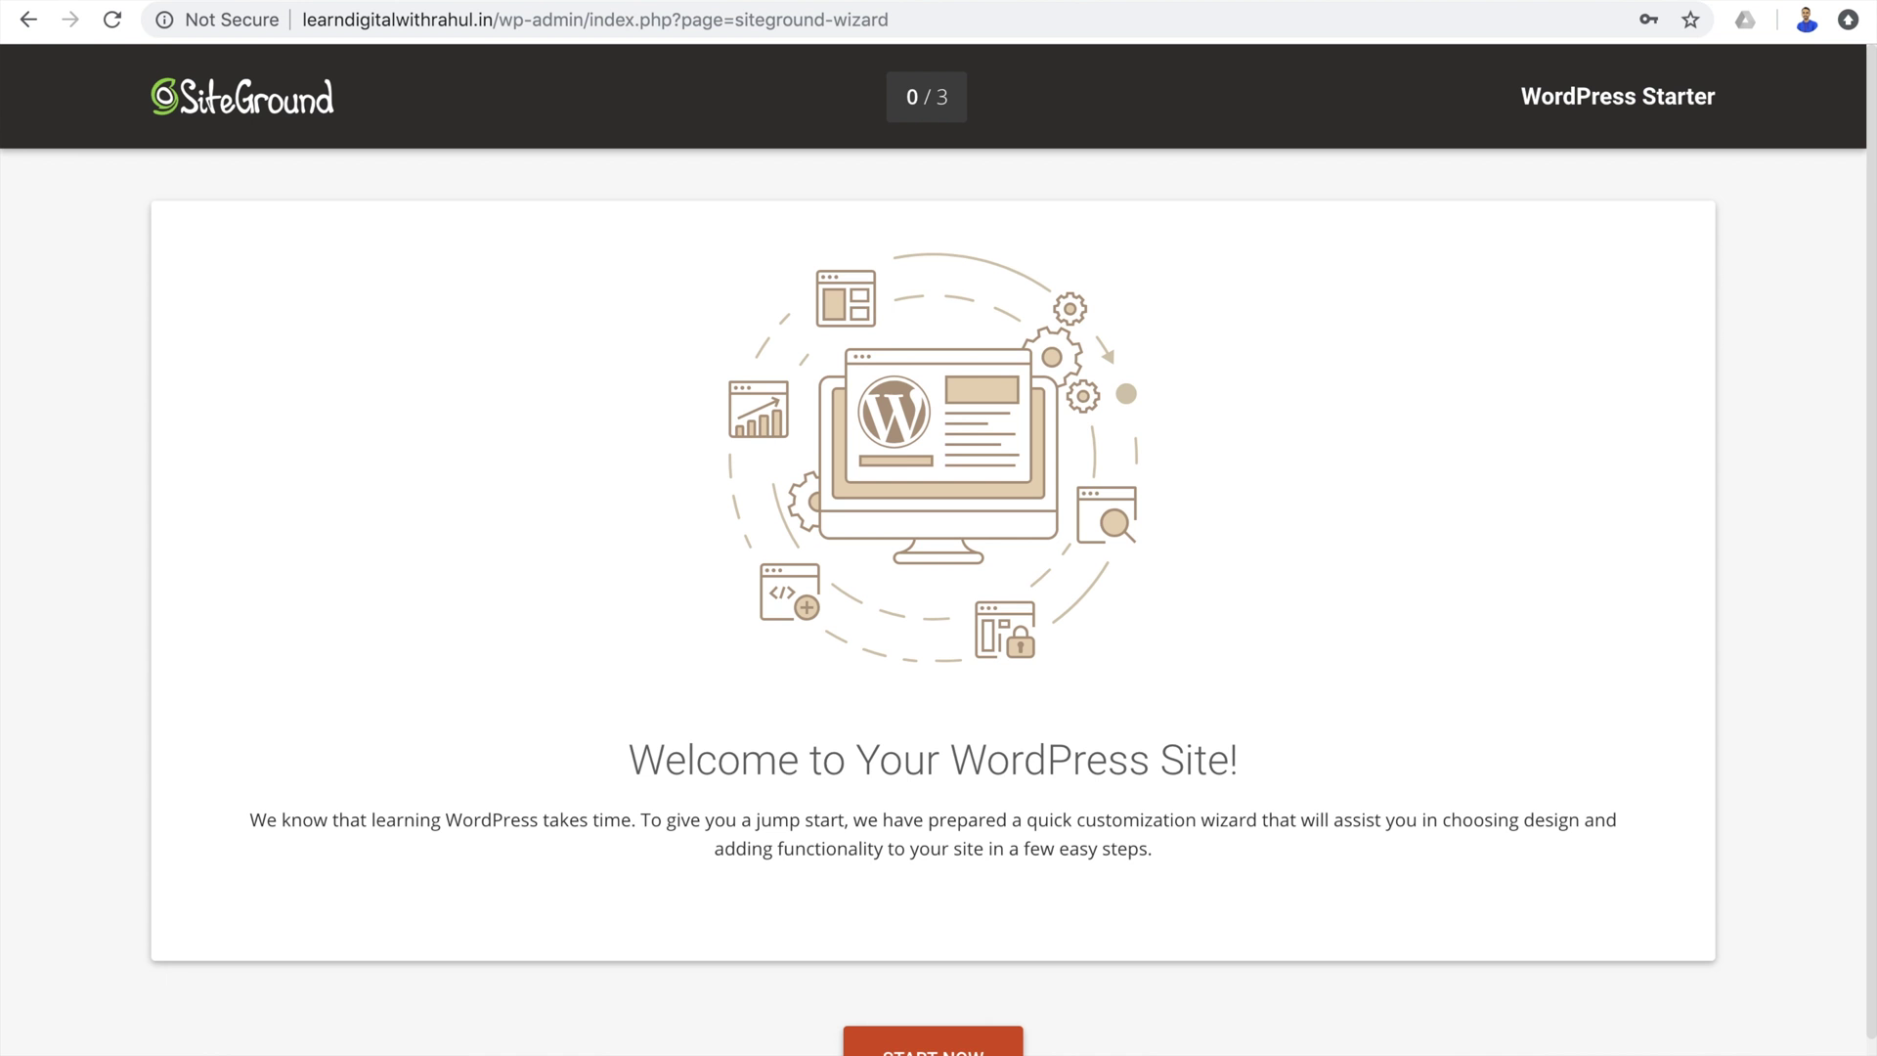
Run the starter wizard with the Blog filter, Personal Blog design and Elementor, then complete it.
left_click(933, 1042)
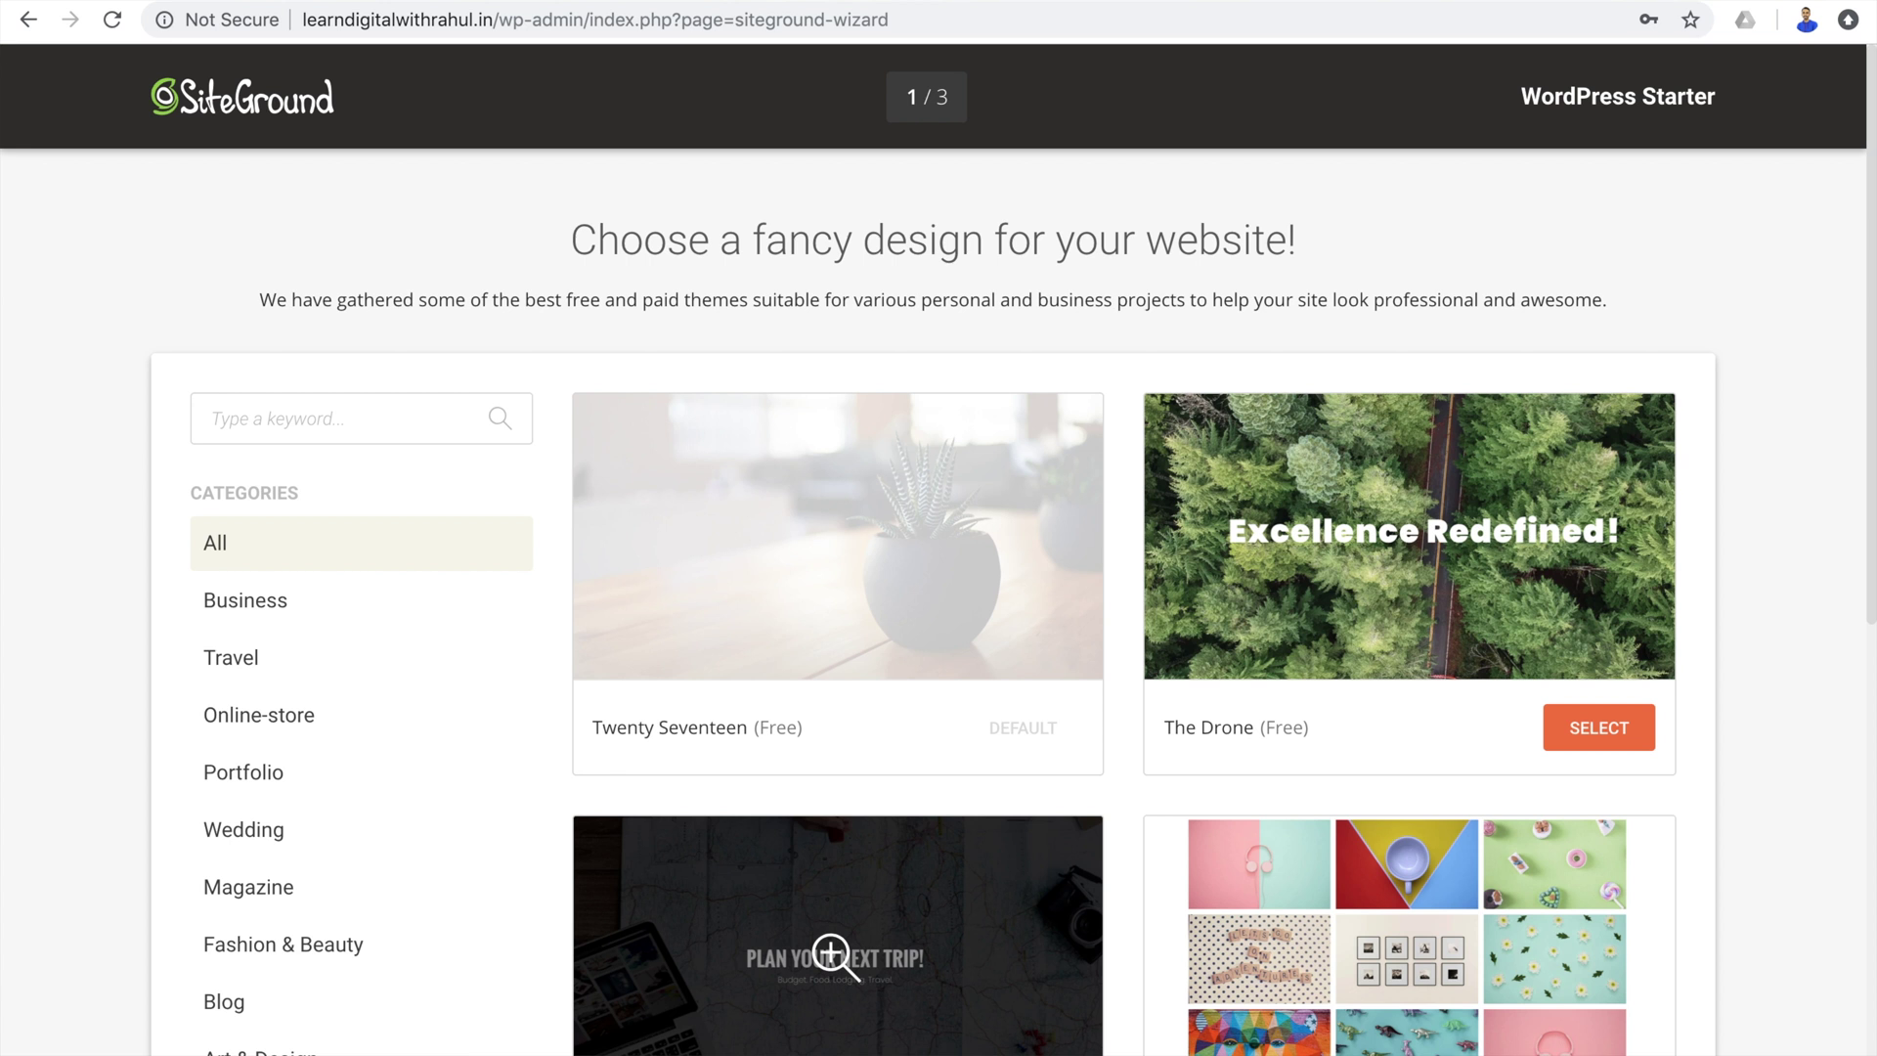
scroll(414, 913, "down", 4)
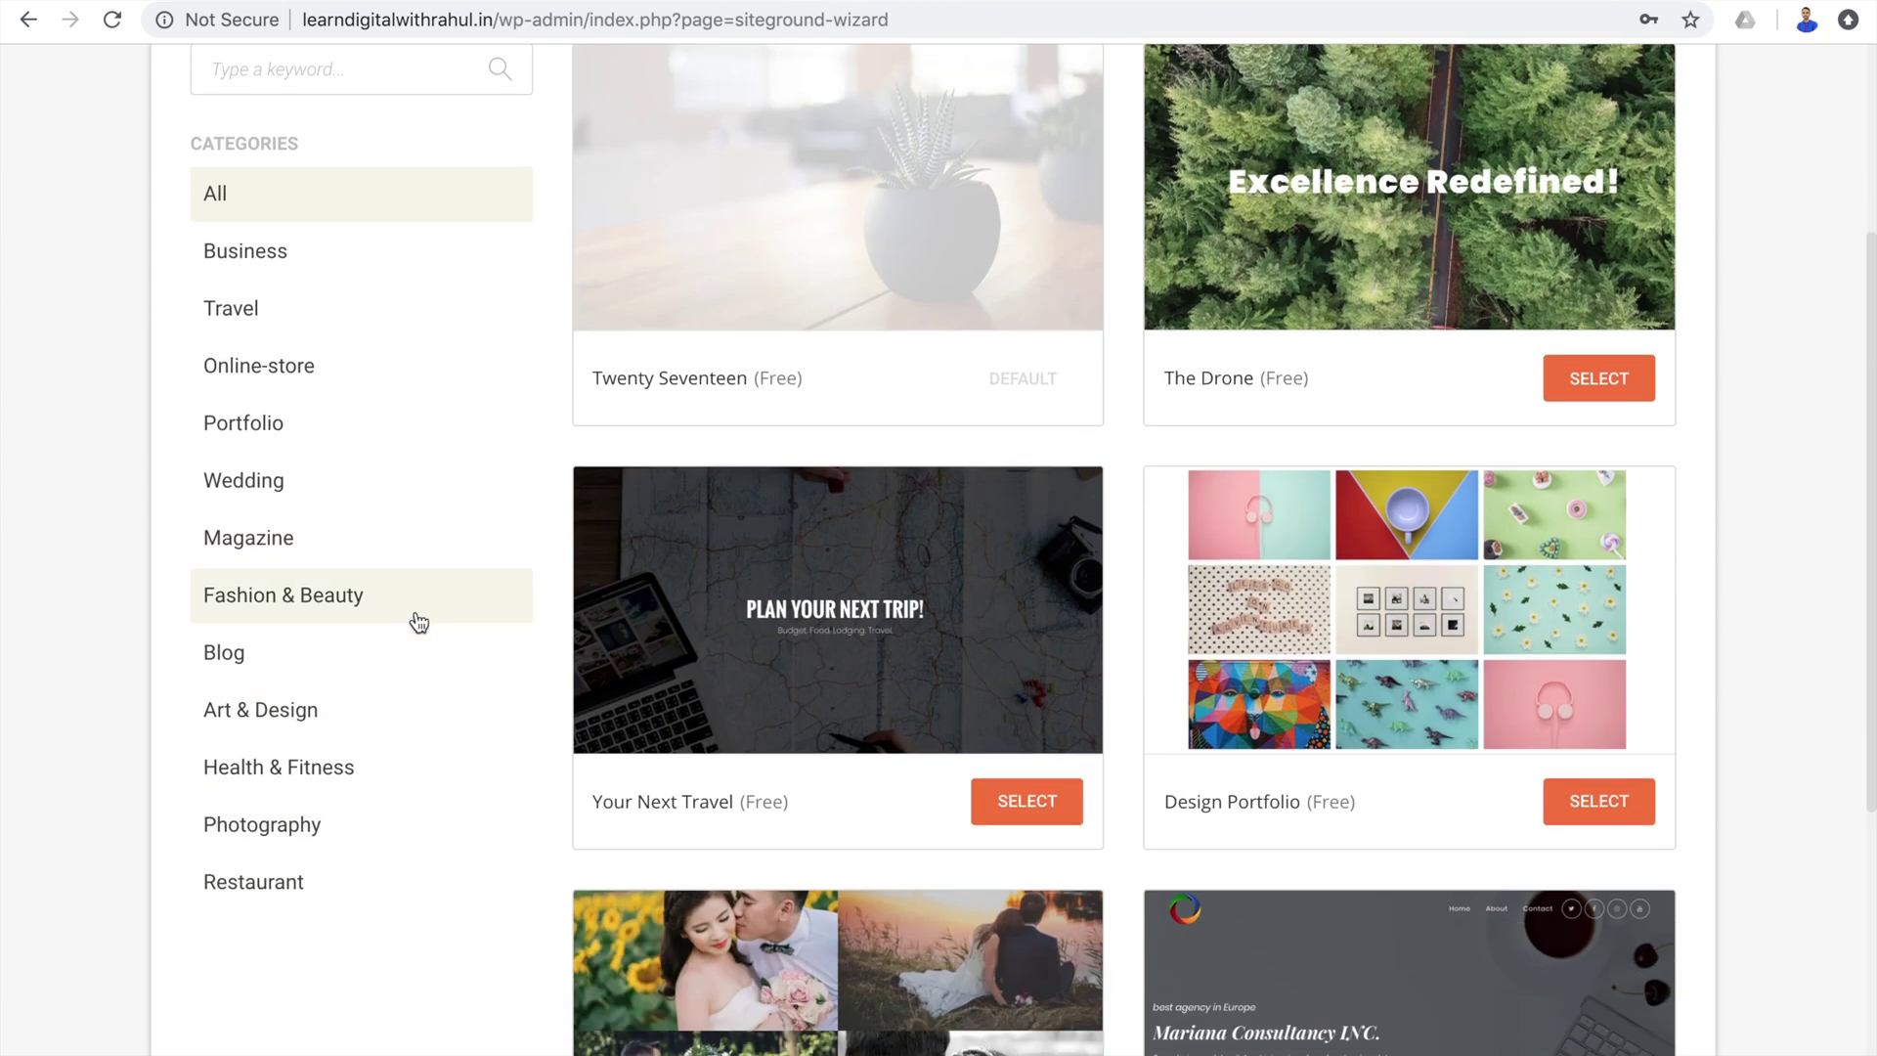
left_click(392, 654)
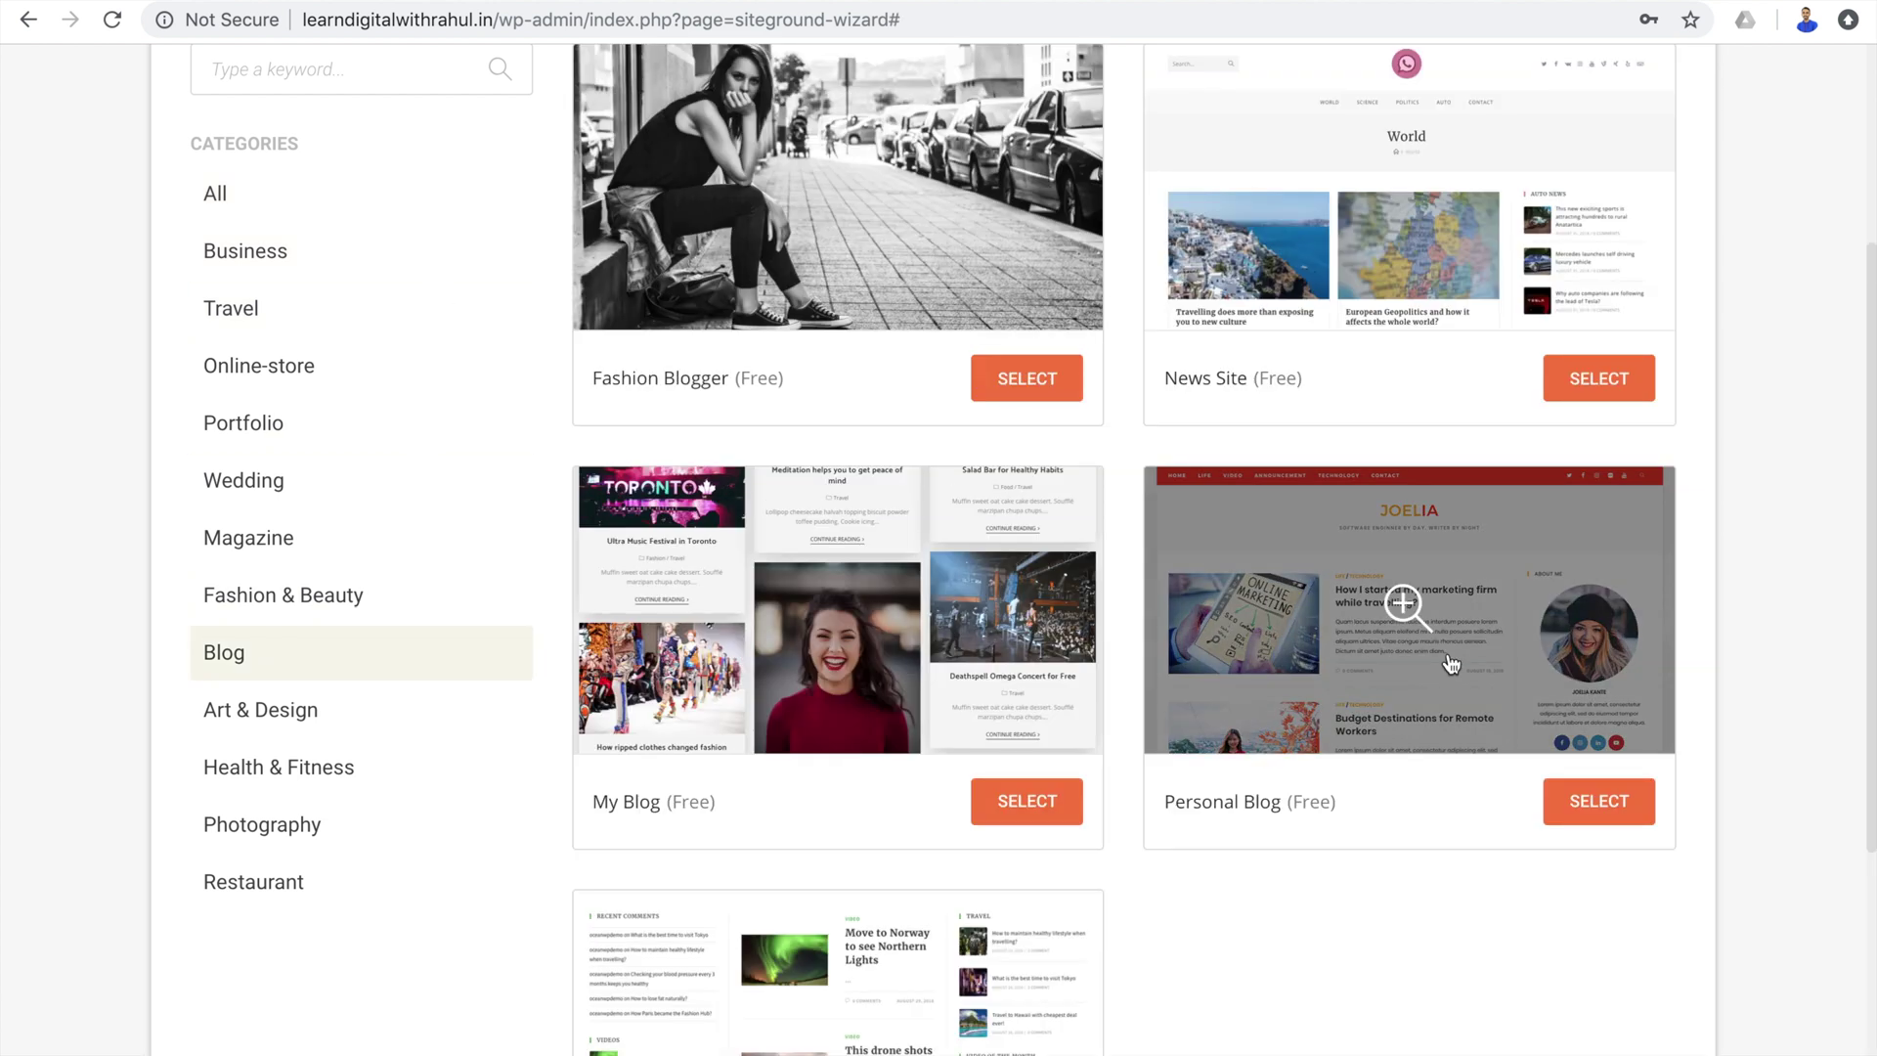
left_click(1590, 800)
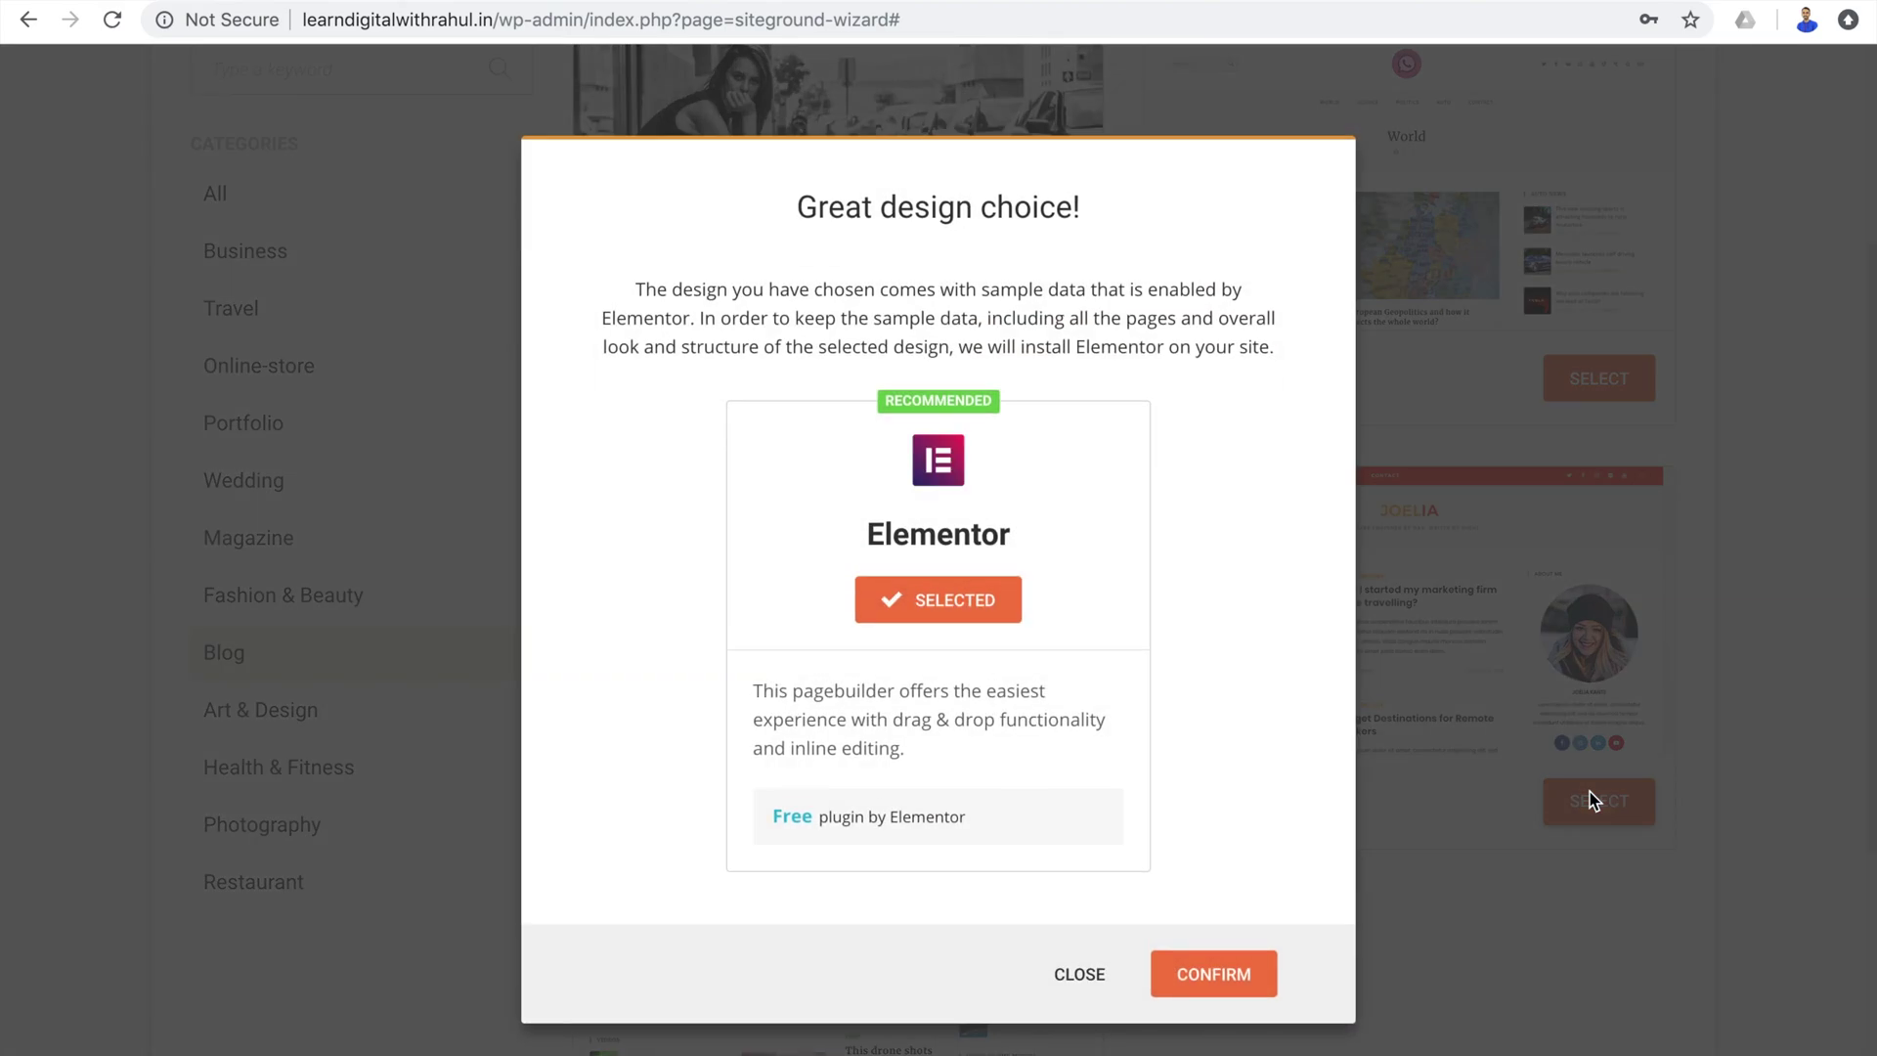
left_click(1230, 973)
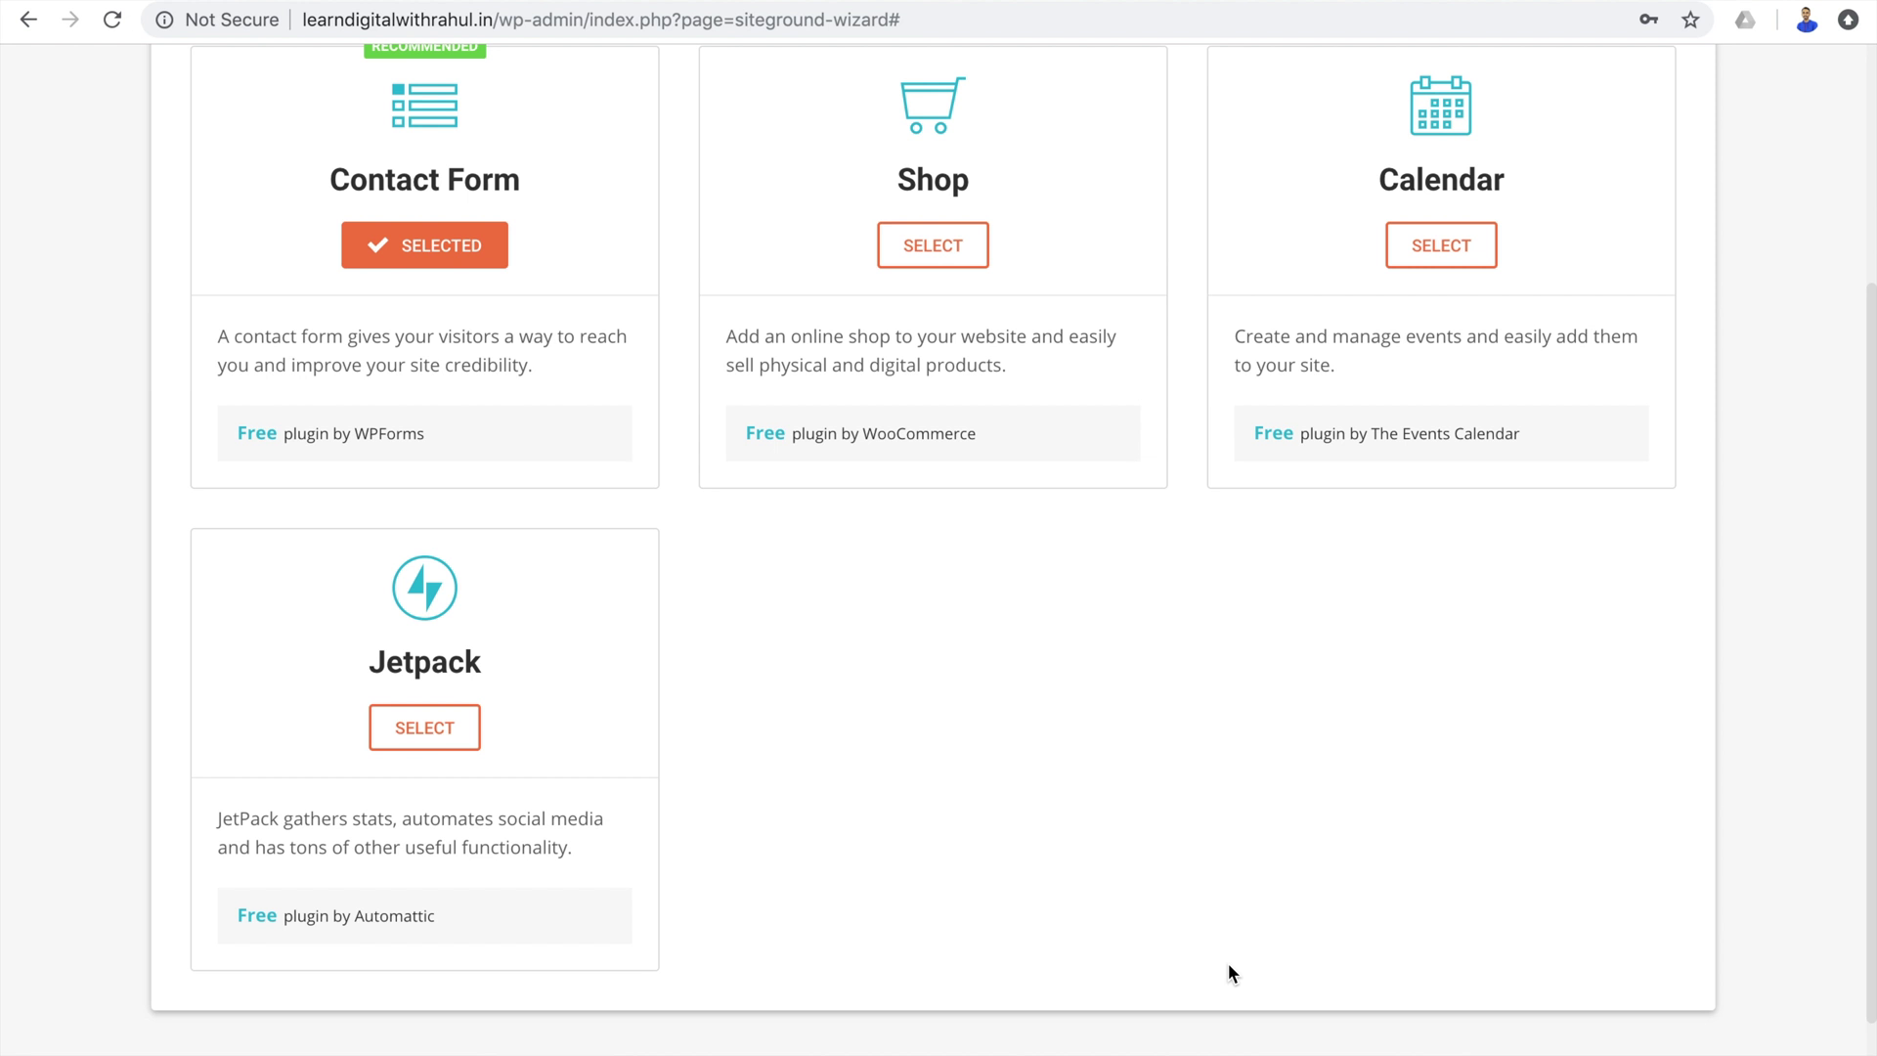
scroll(1238, 947, "up", 4)
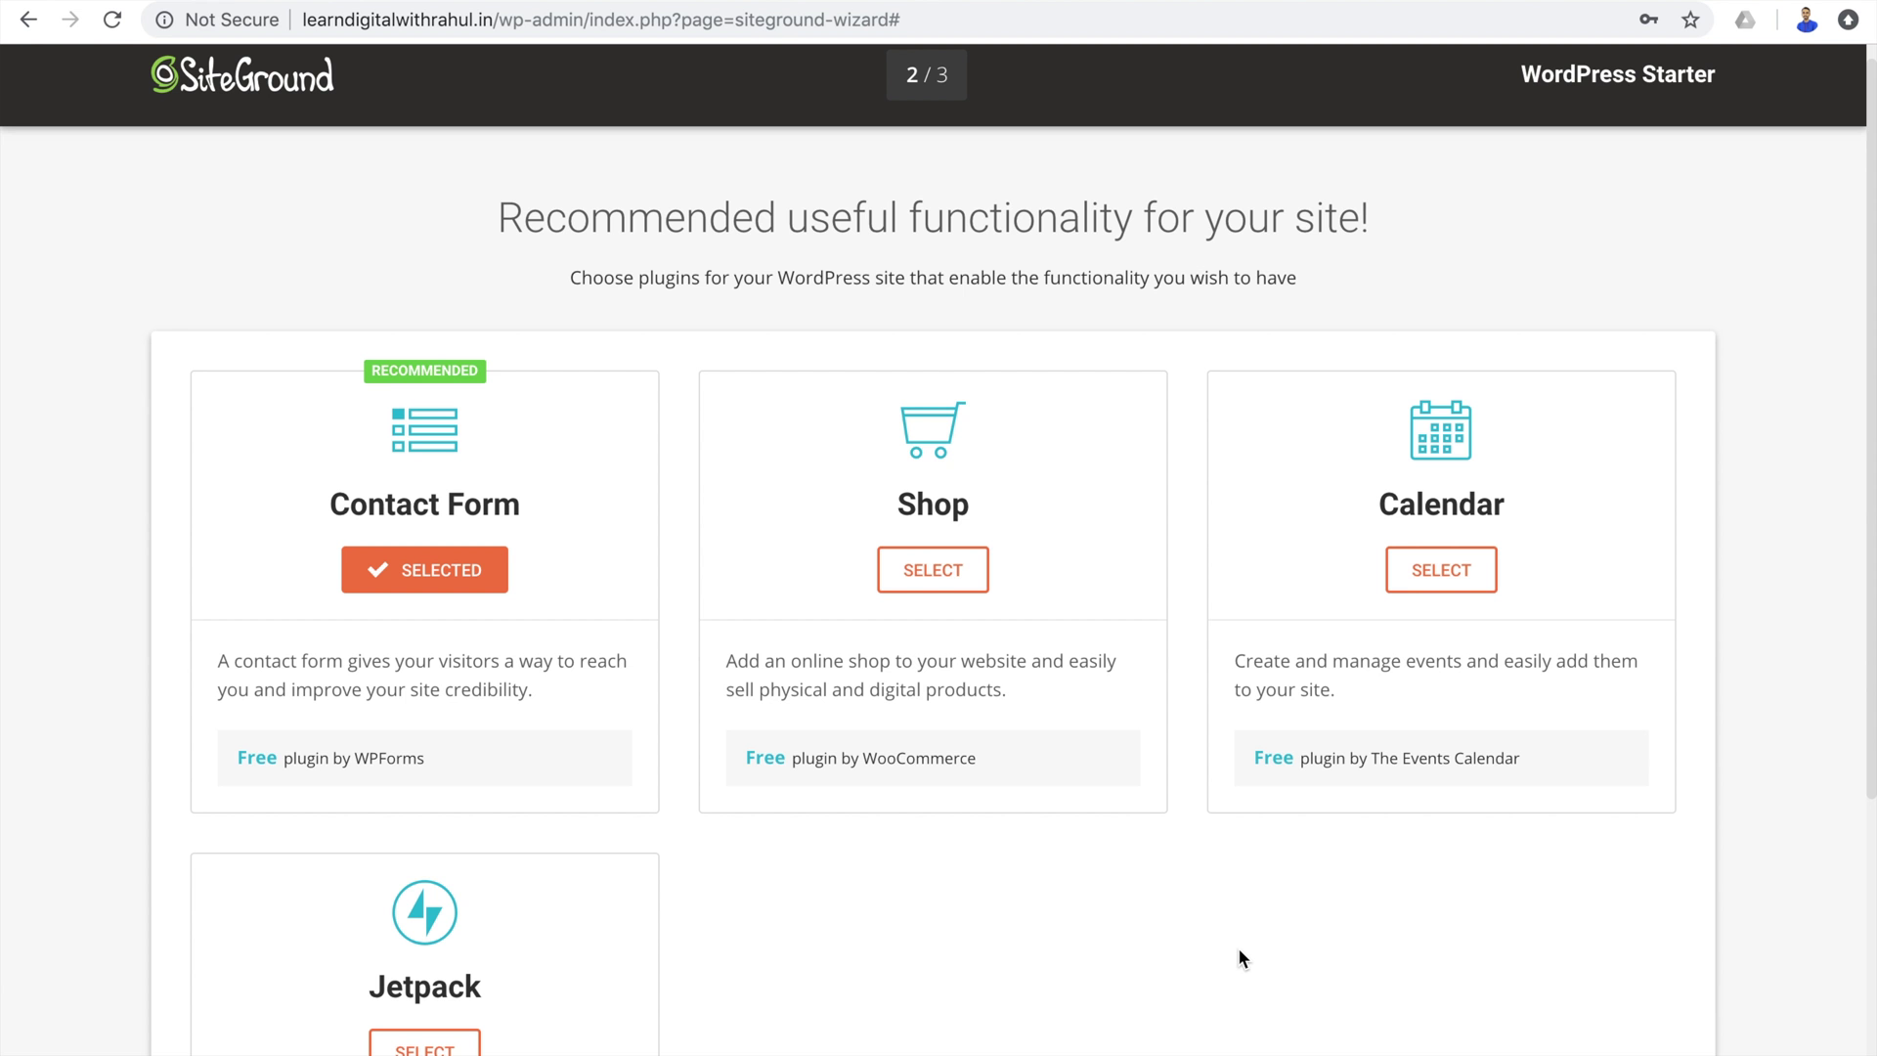
scroll(1238, 947, "down", 5)
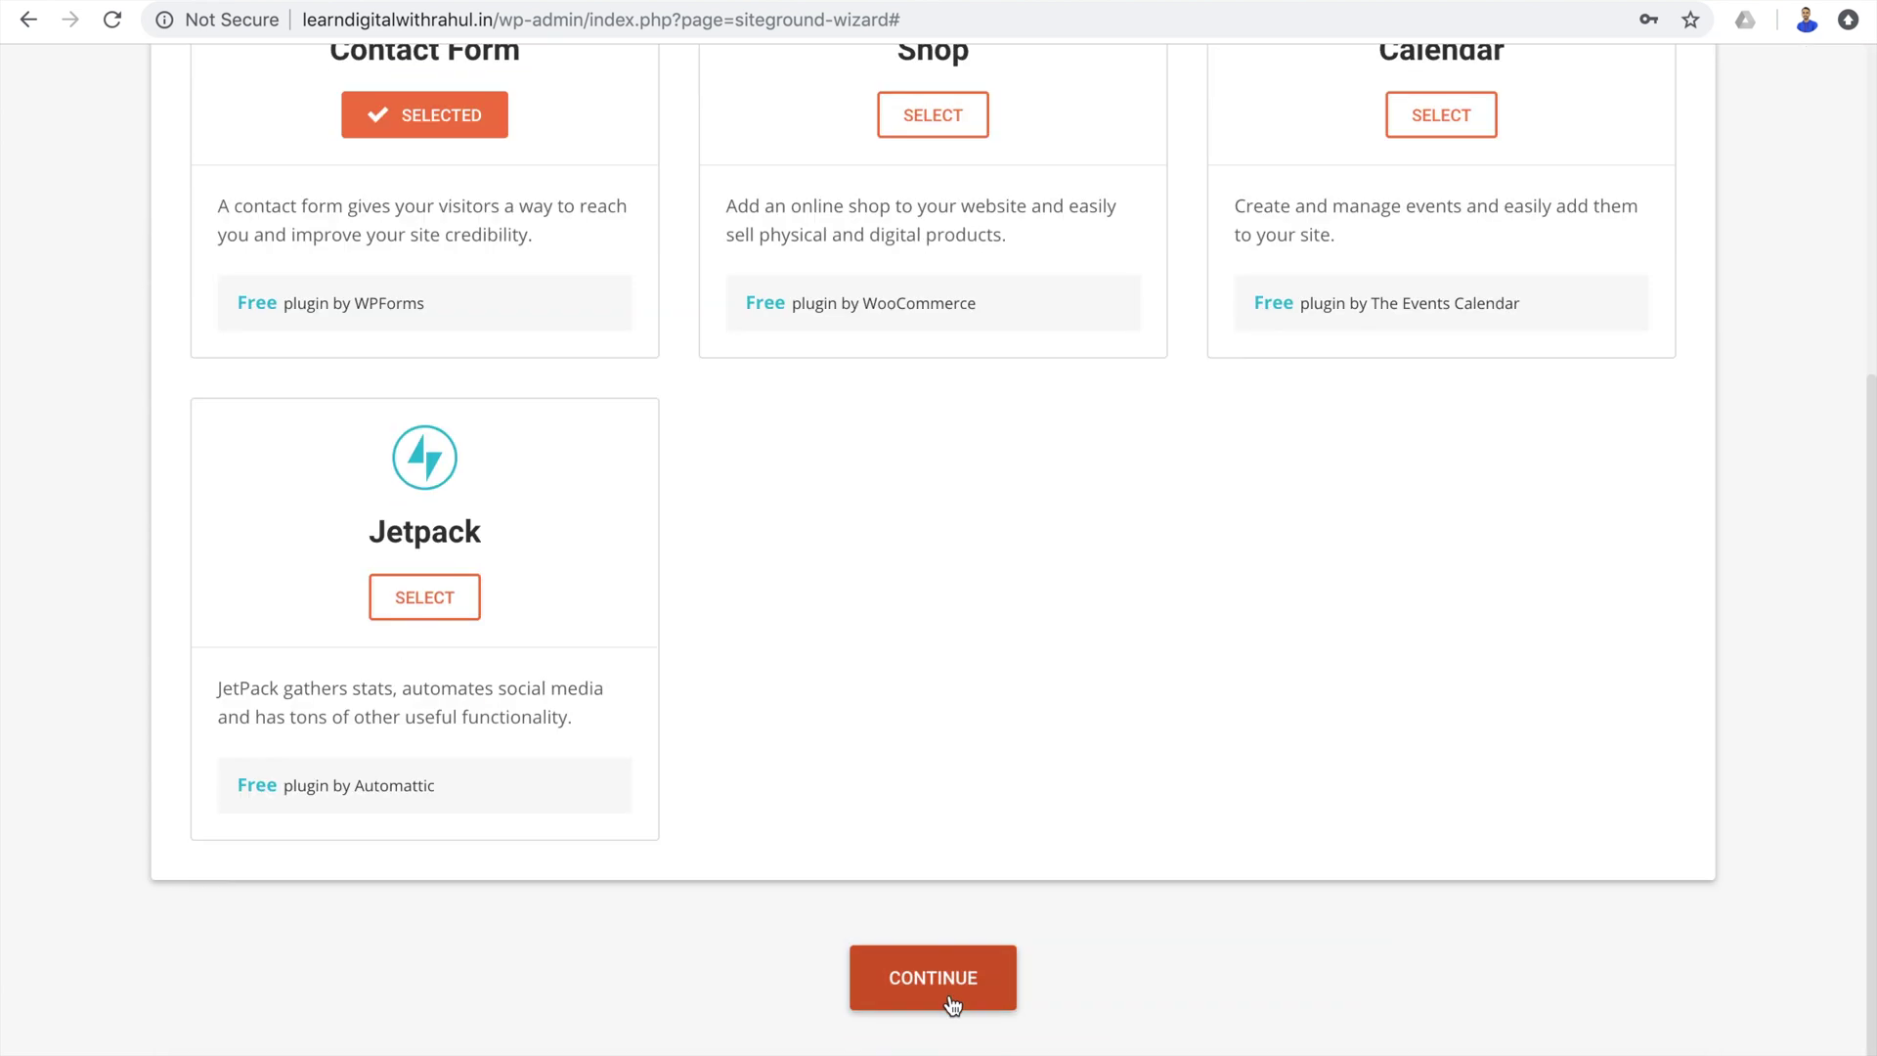
left_click(948, 999)
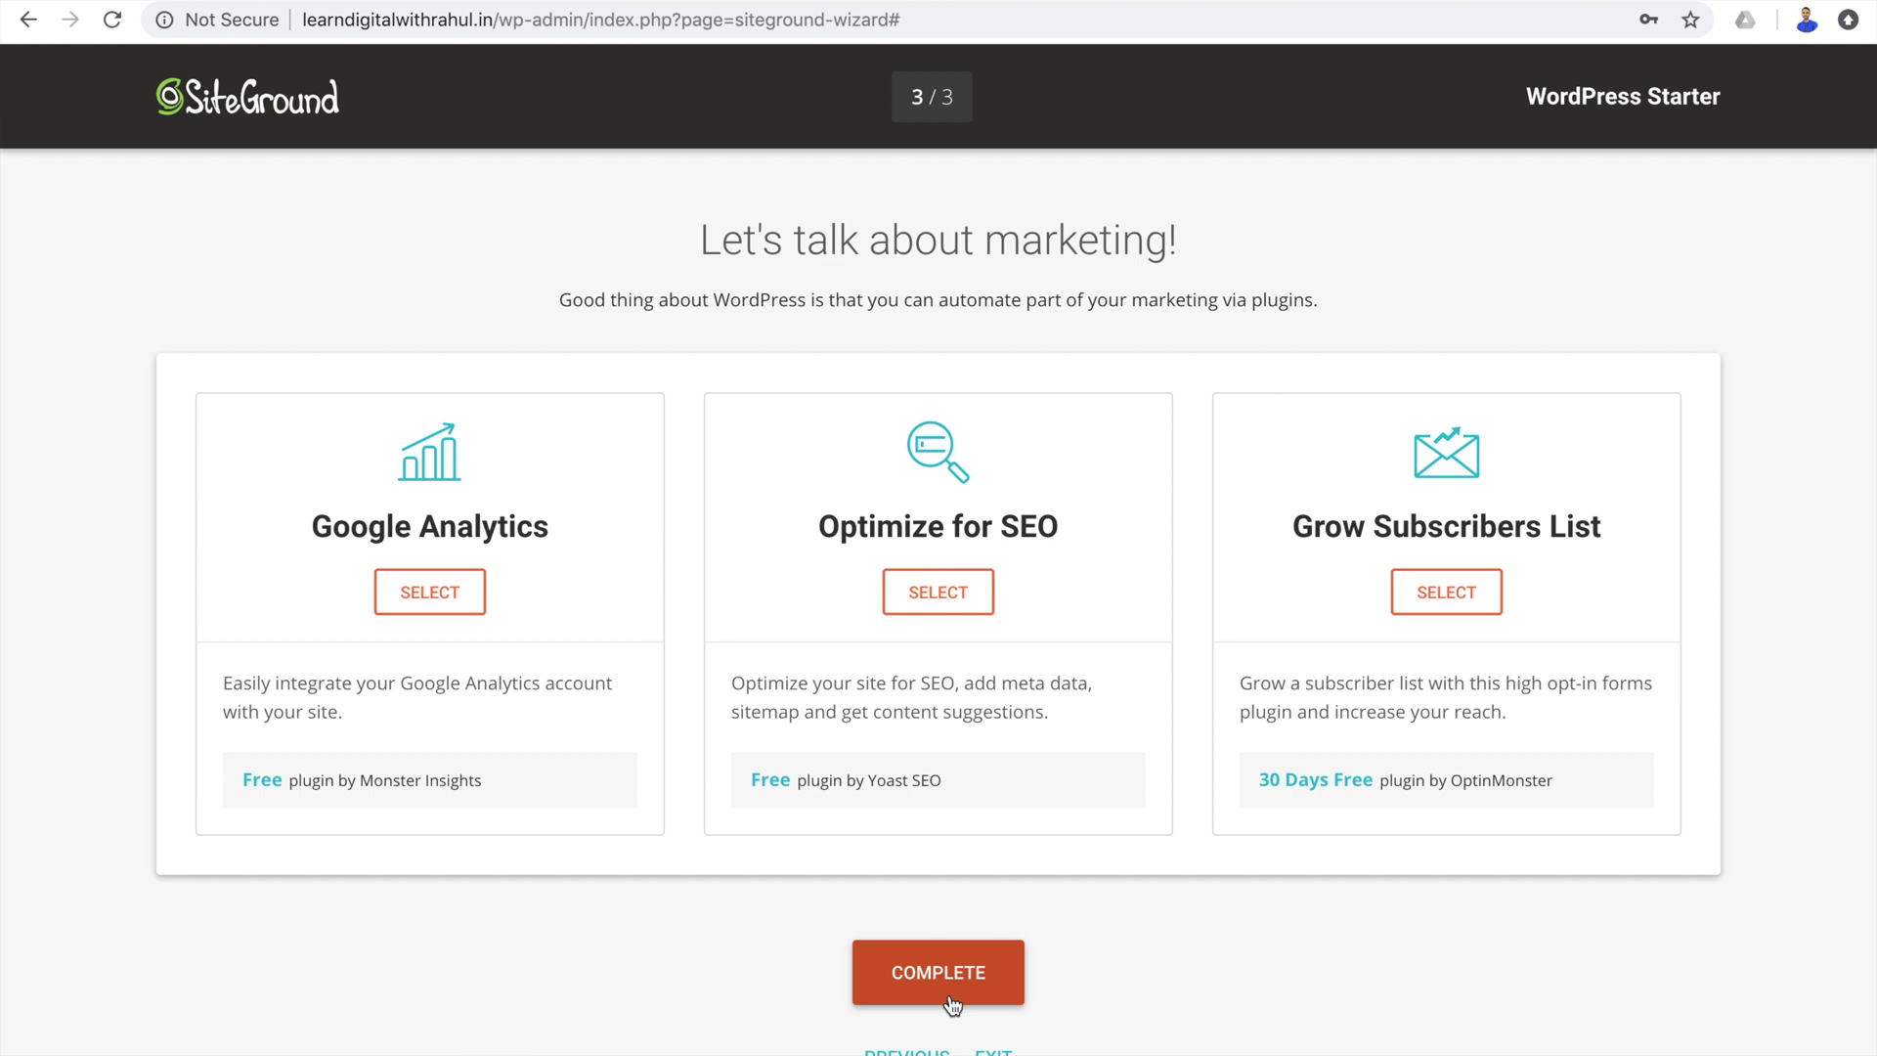
left_click(952, 1002)
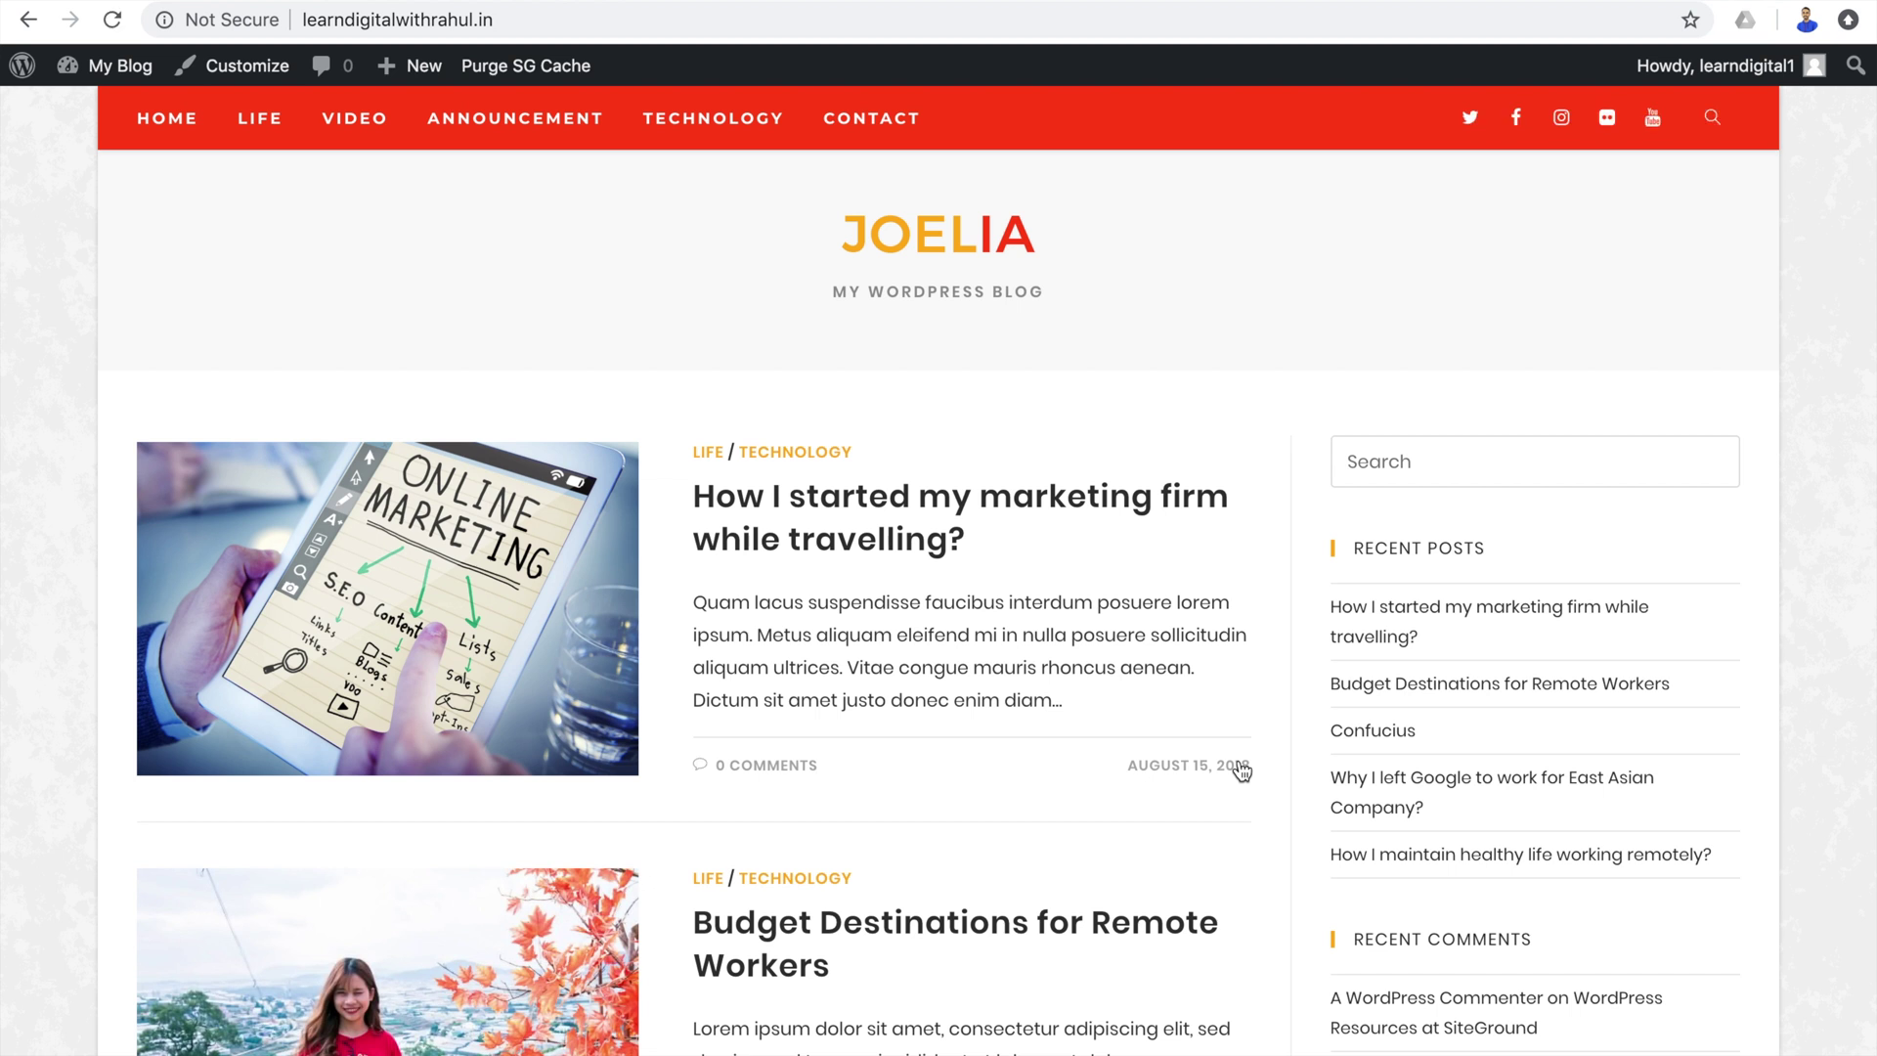
Scroll down through the Joelia sample posts and back up, then go to the Dashboard from My Blog.
scroll(1242, 773, "down", 15)
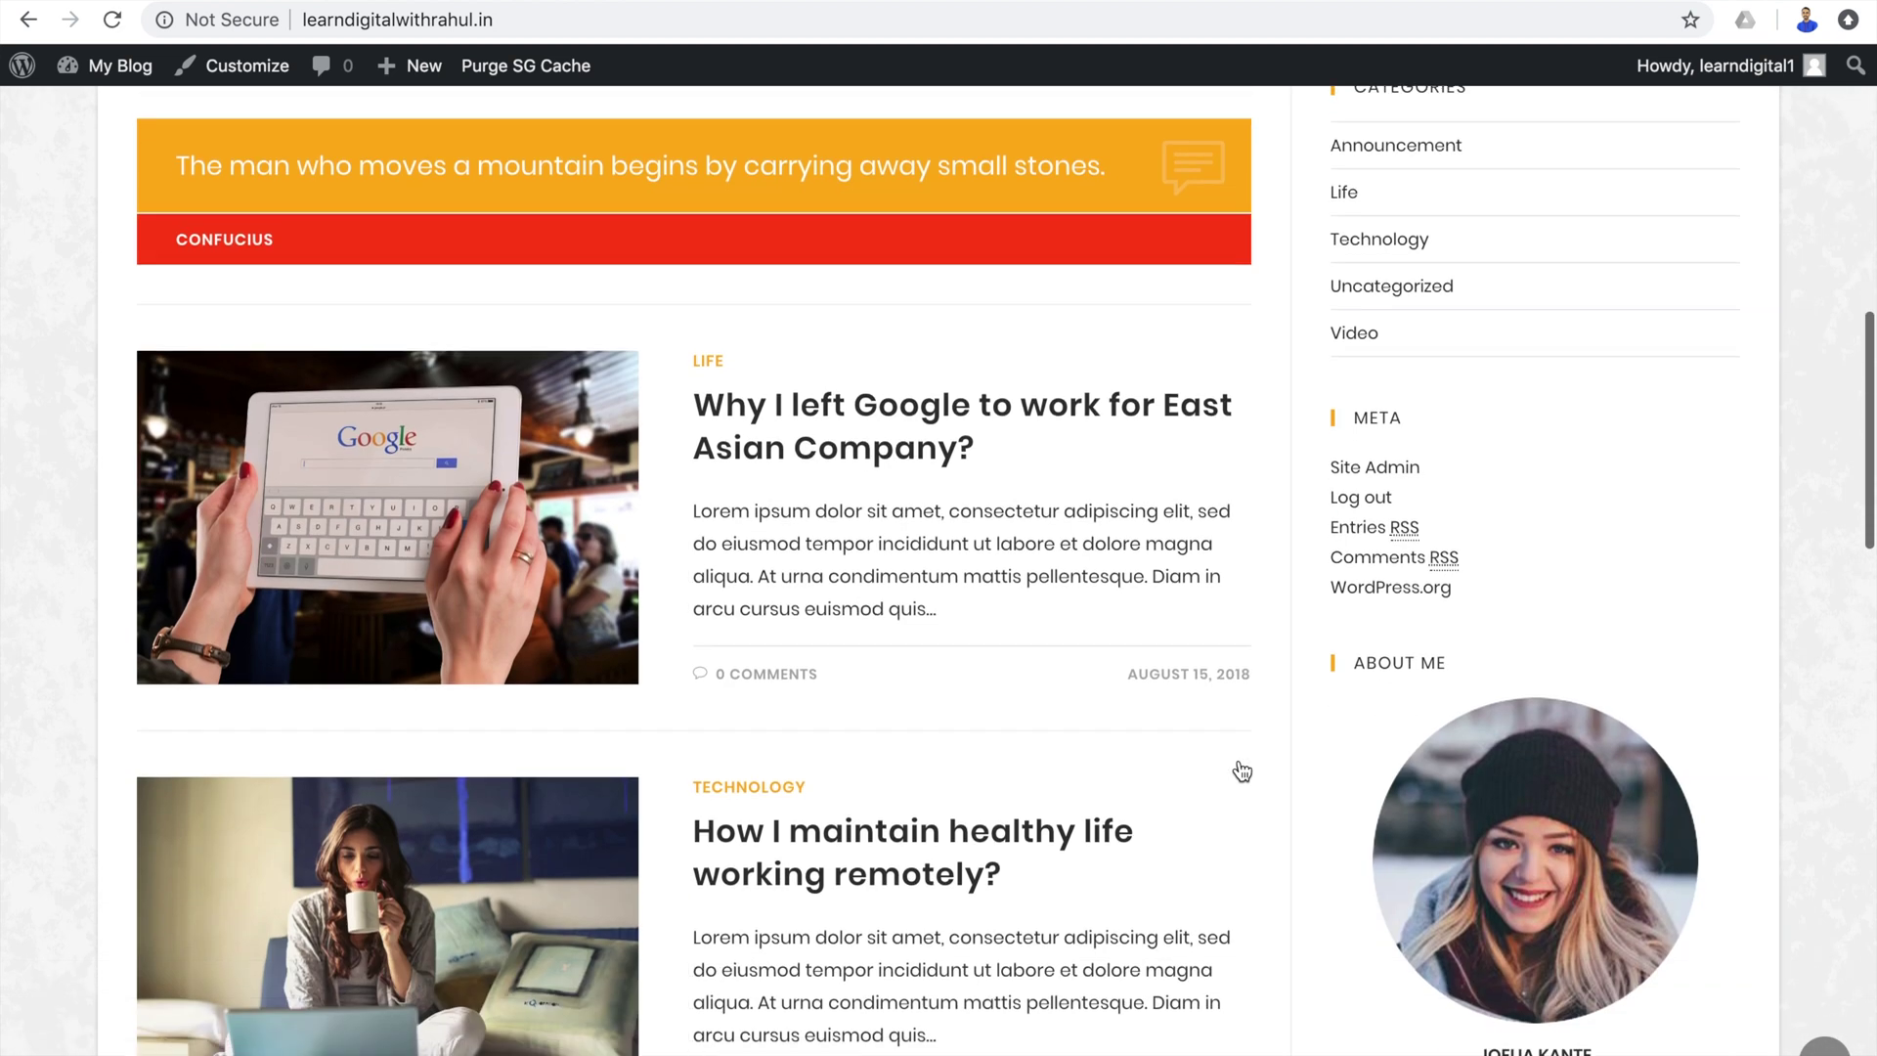
scroll(1242, 772, "down", 12)
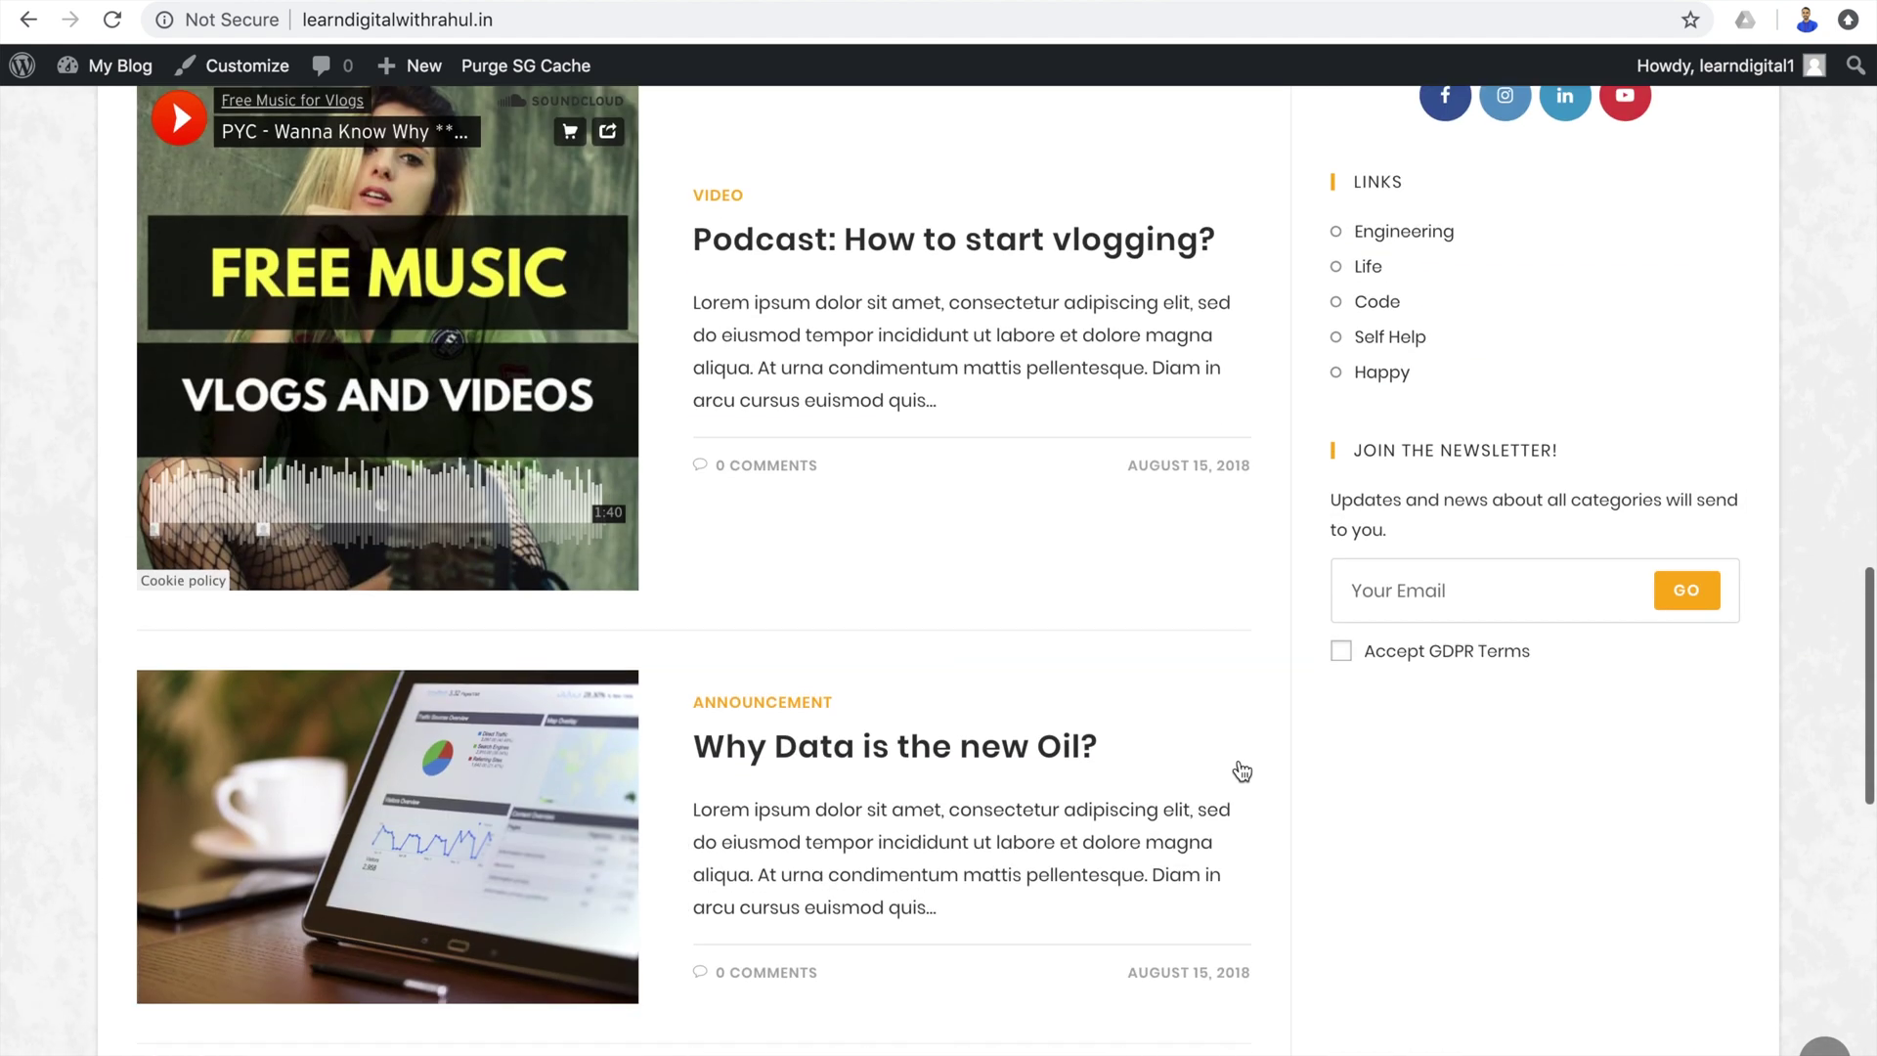
scroll(1241, 772, "down", 9)
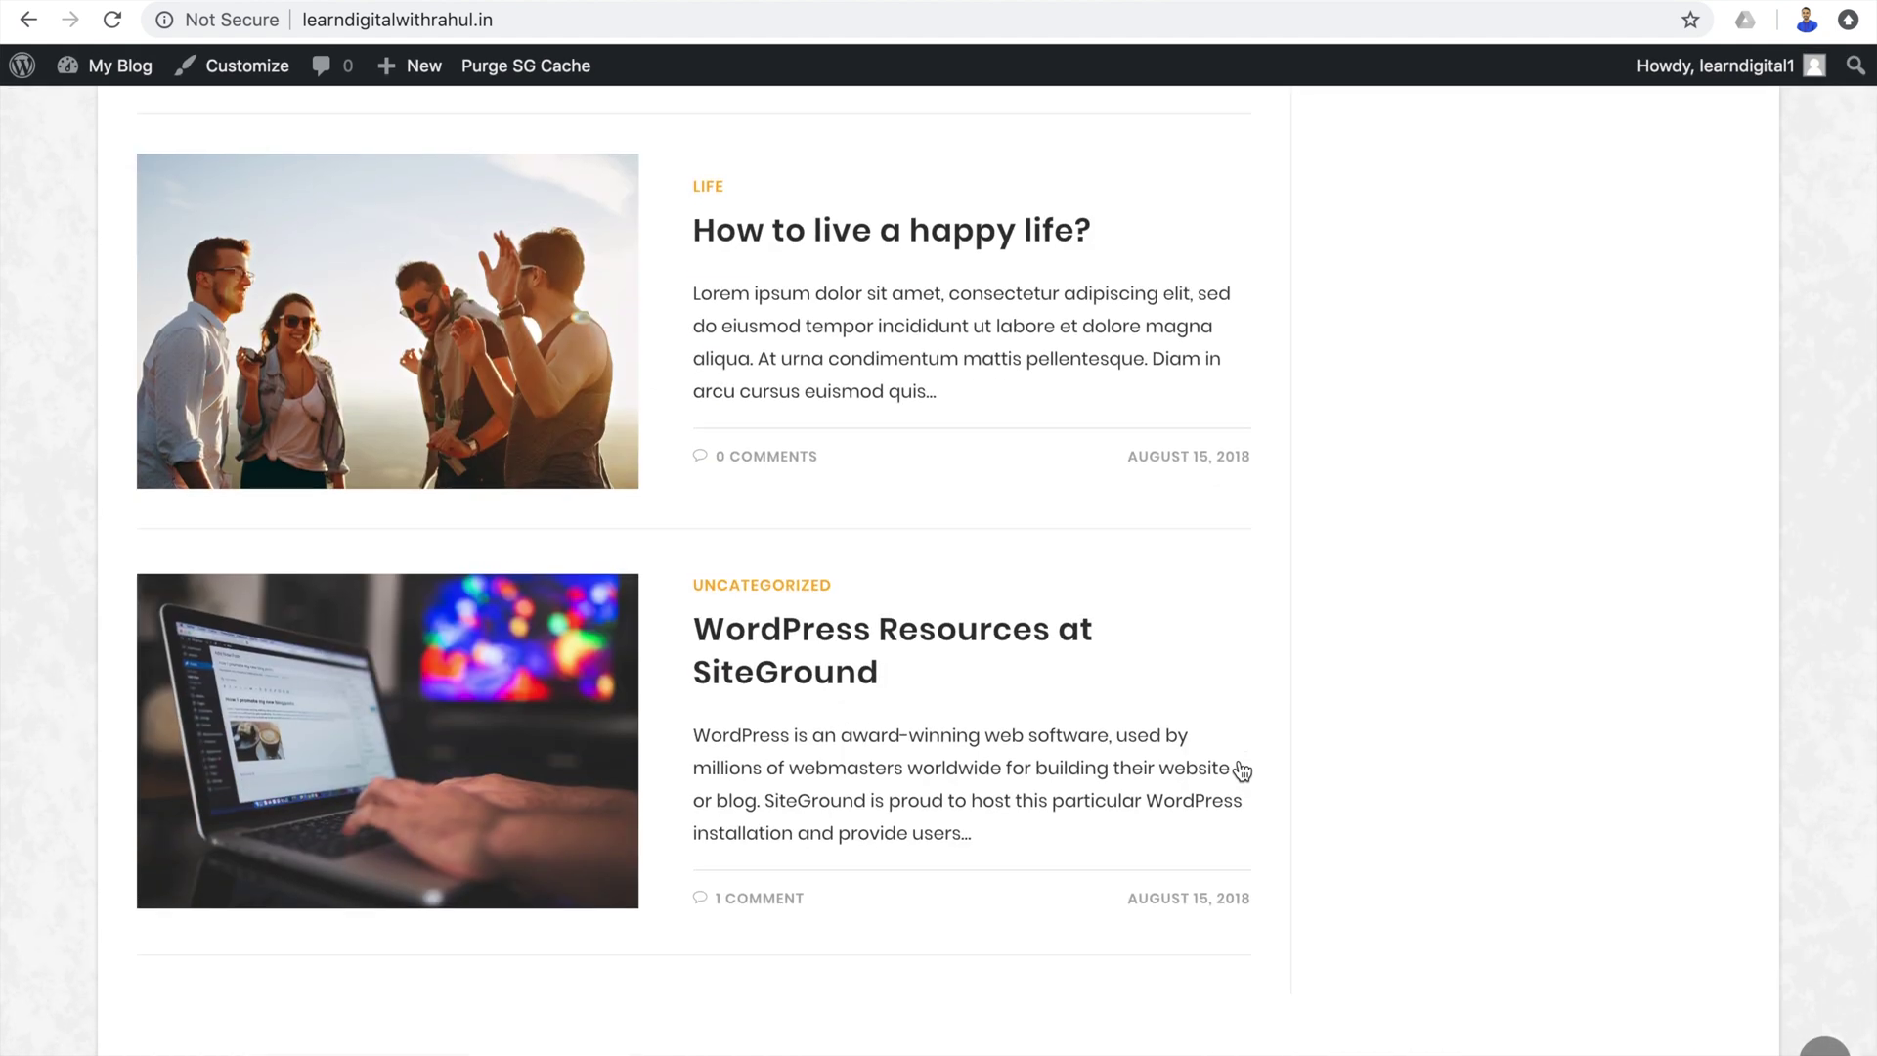
scroll(1241, 772, "up", 20)
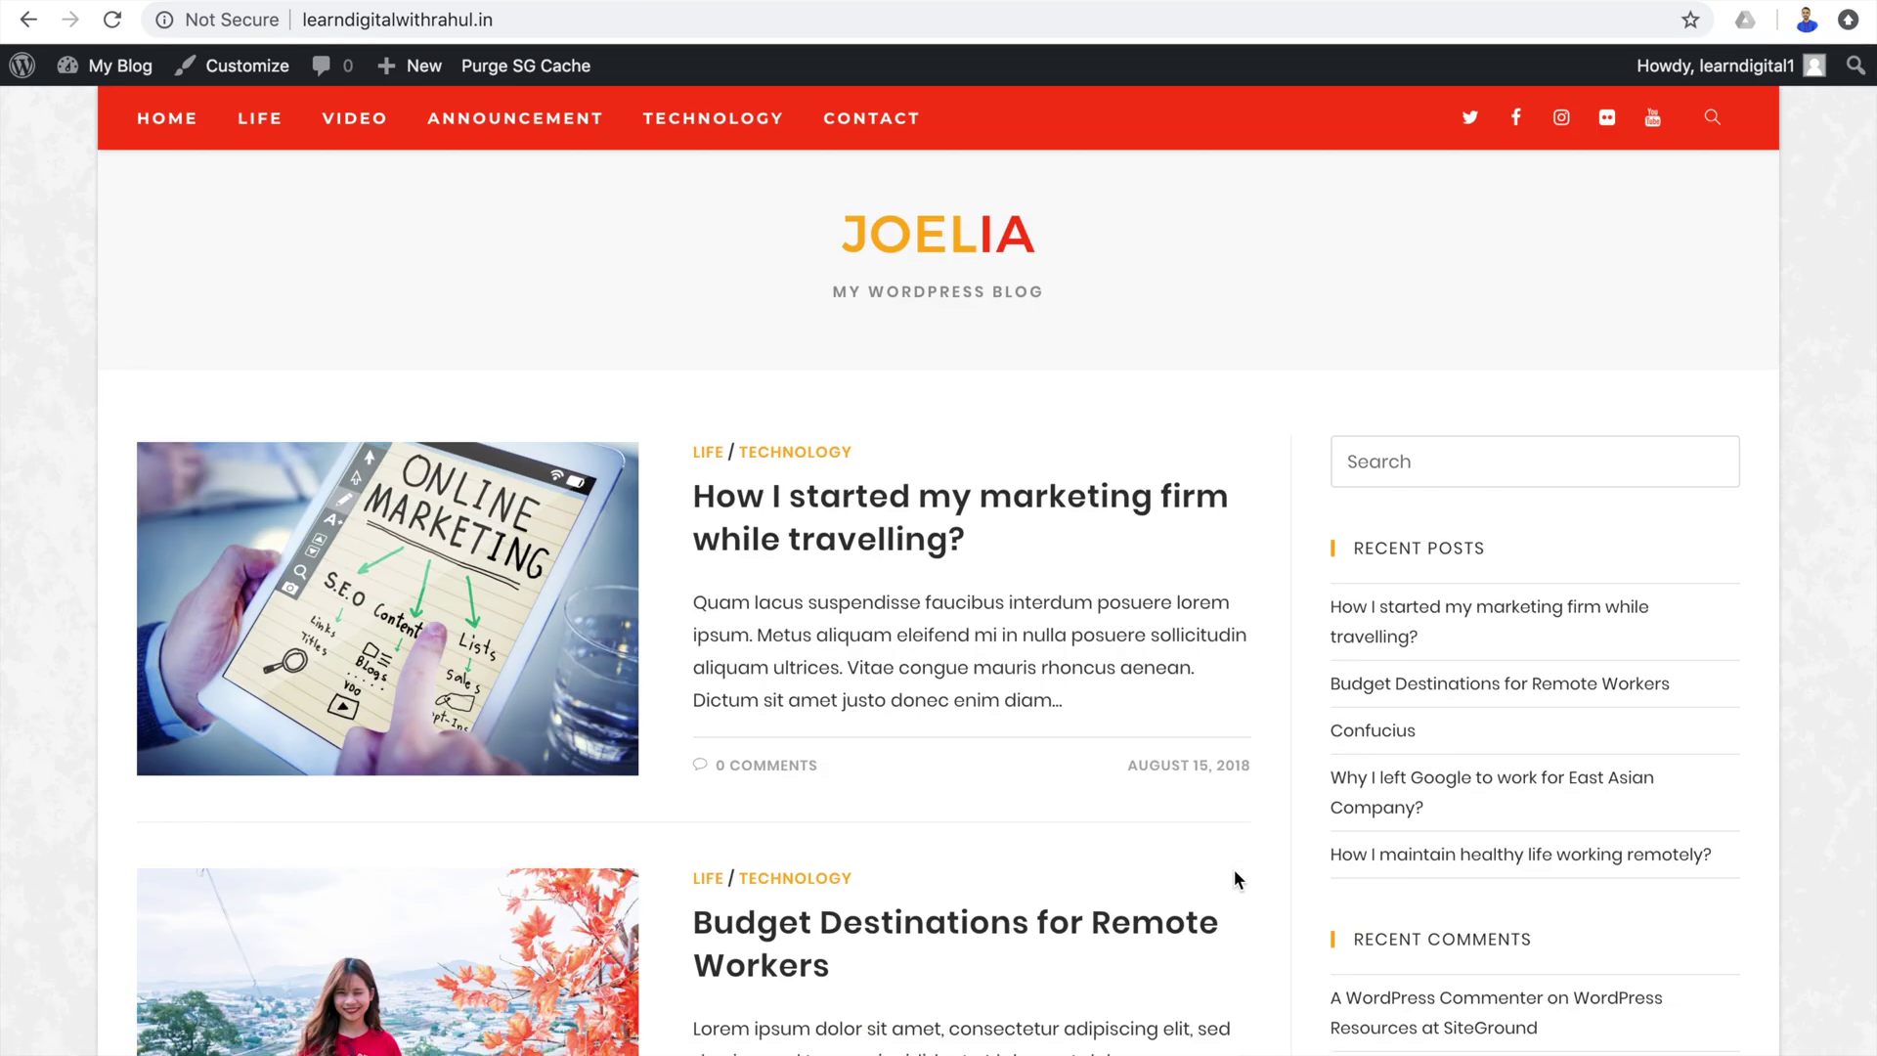
mouse_move(127, 73)
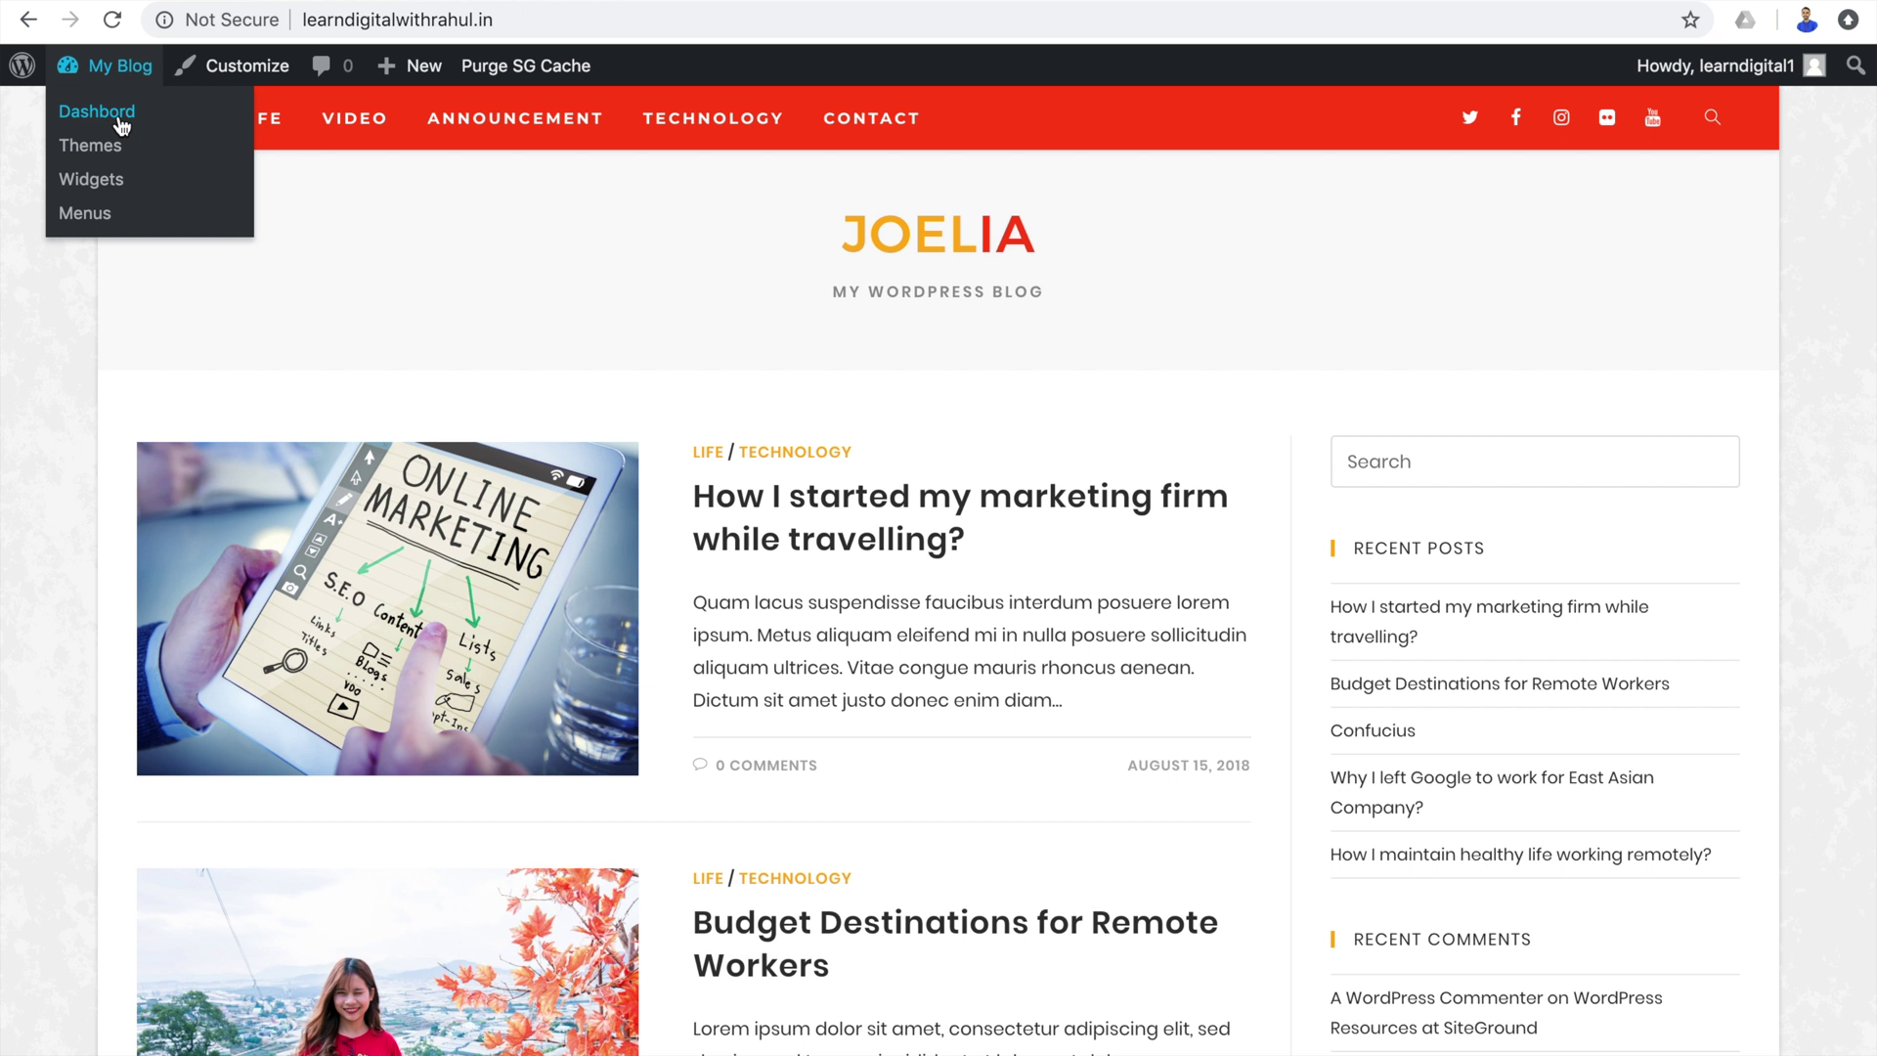
left_click(122, 127)
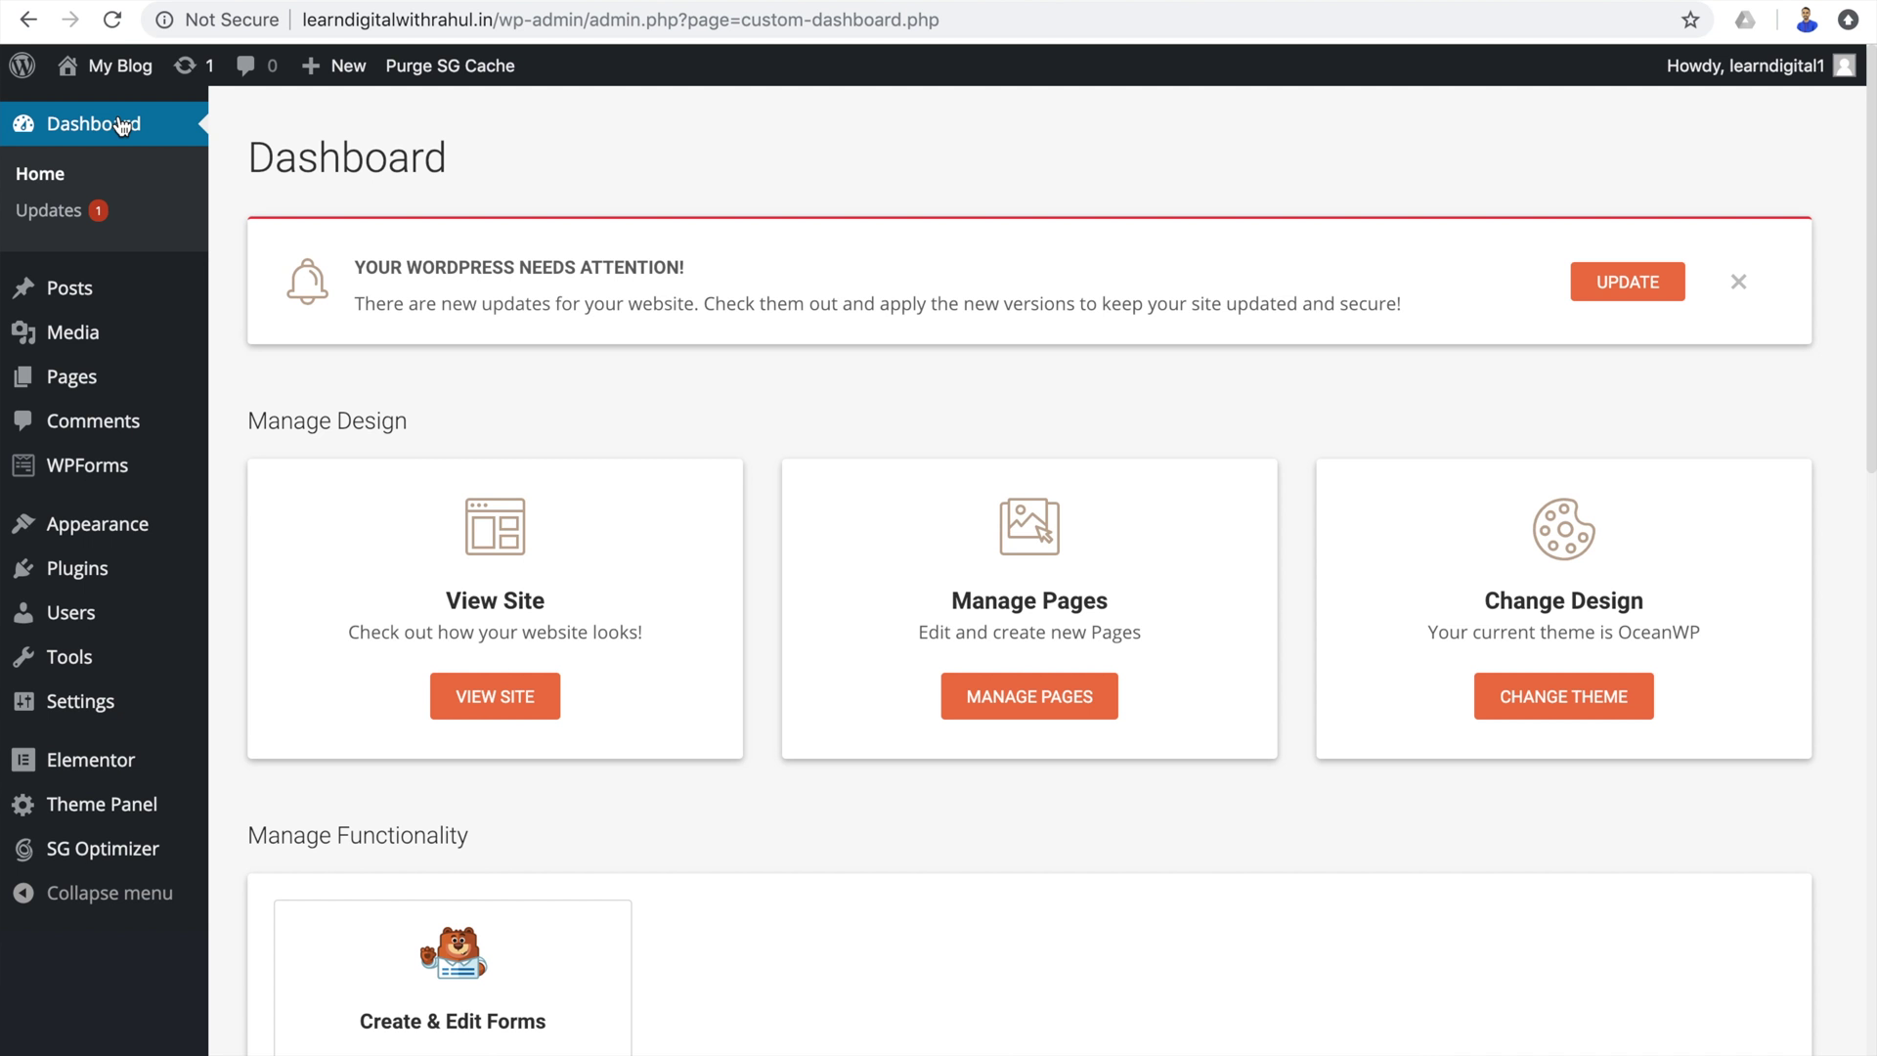
Select all posts in All Posts, bulk-move the 10 samples to Trash, and begin a new post.
mouse_move(135, 303)
left_click(258, 311)
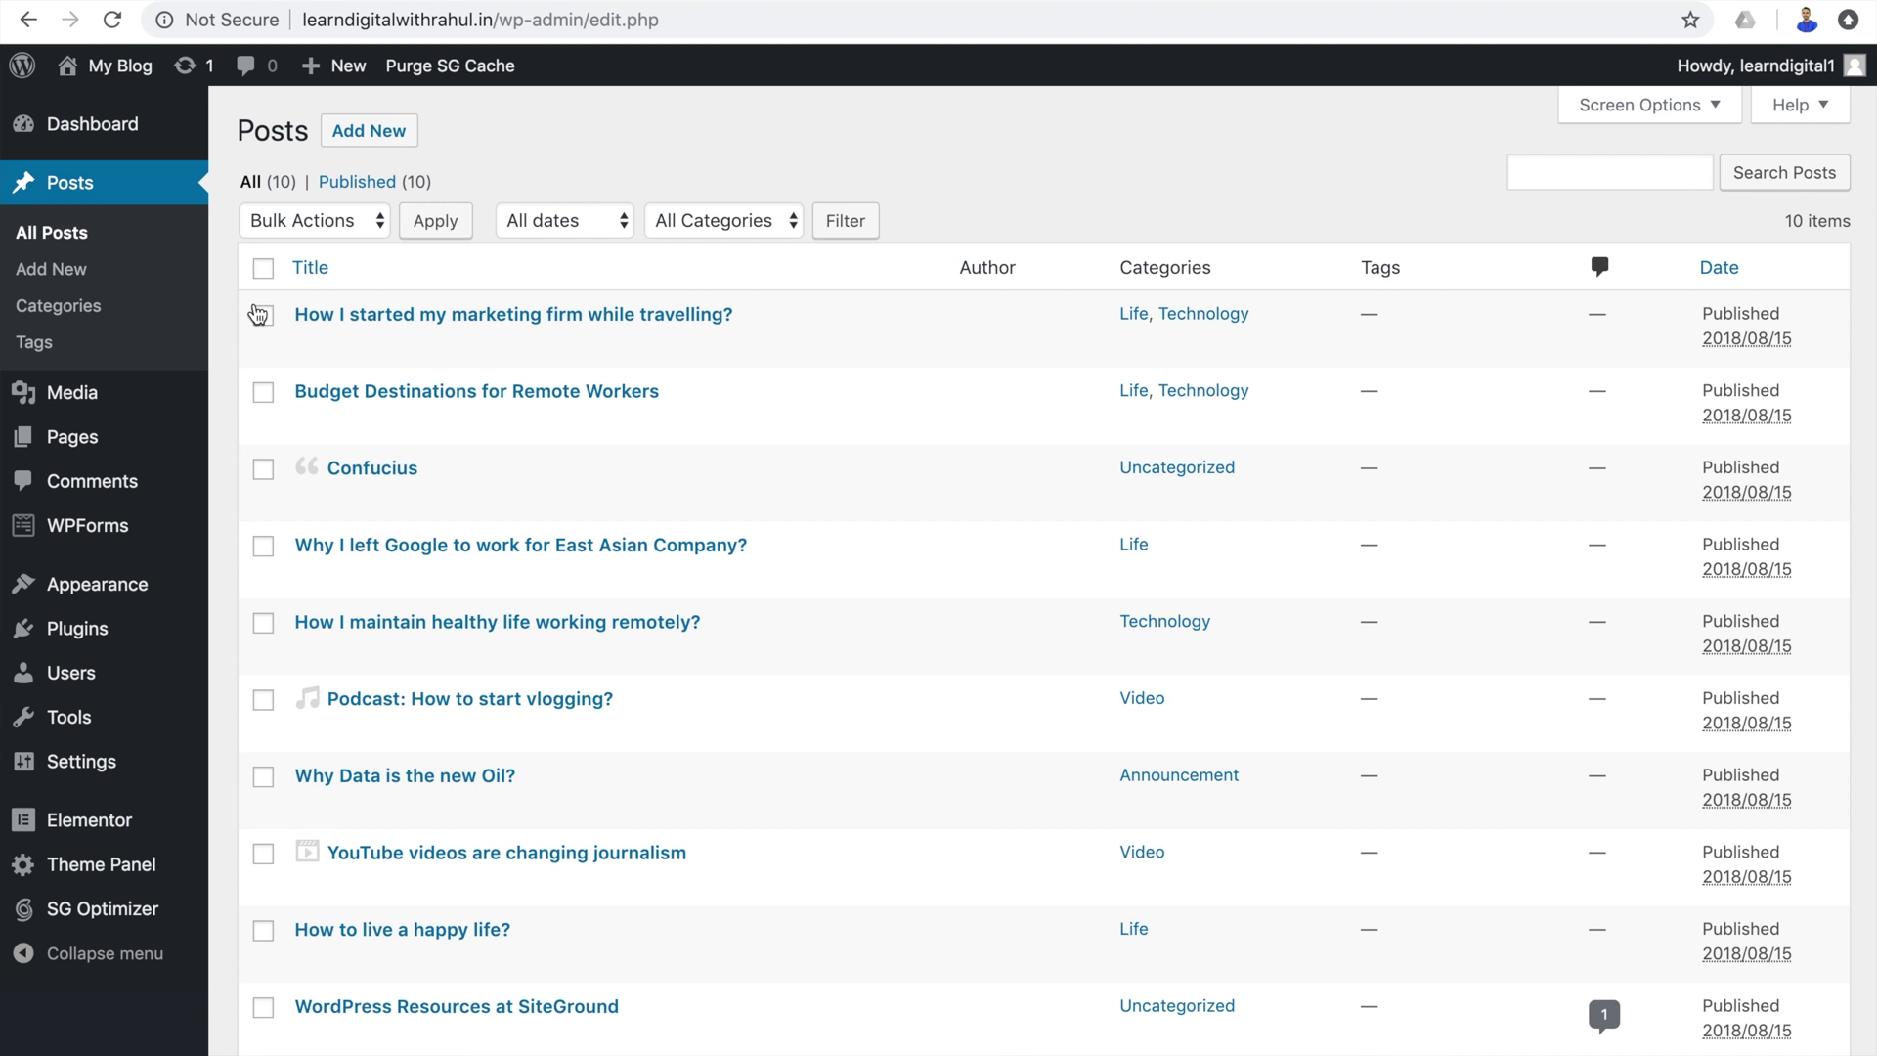
left_click(263, 272)
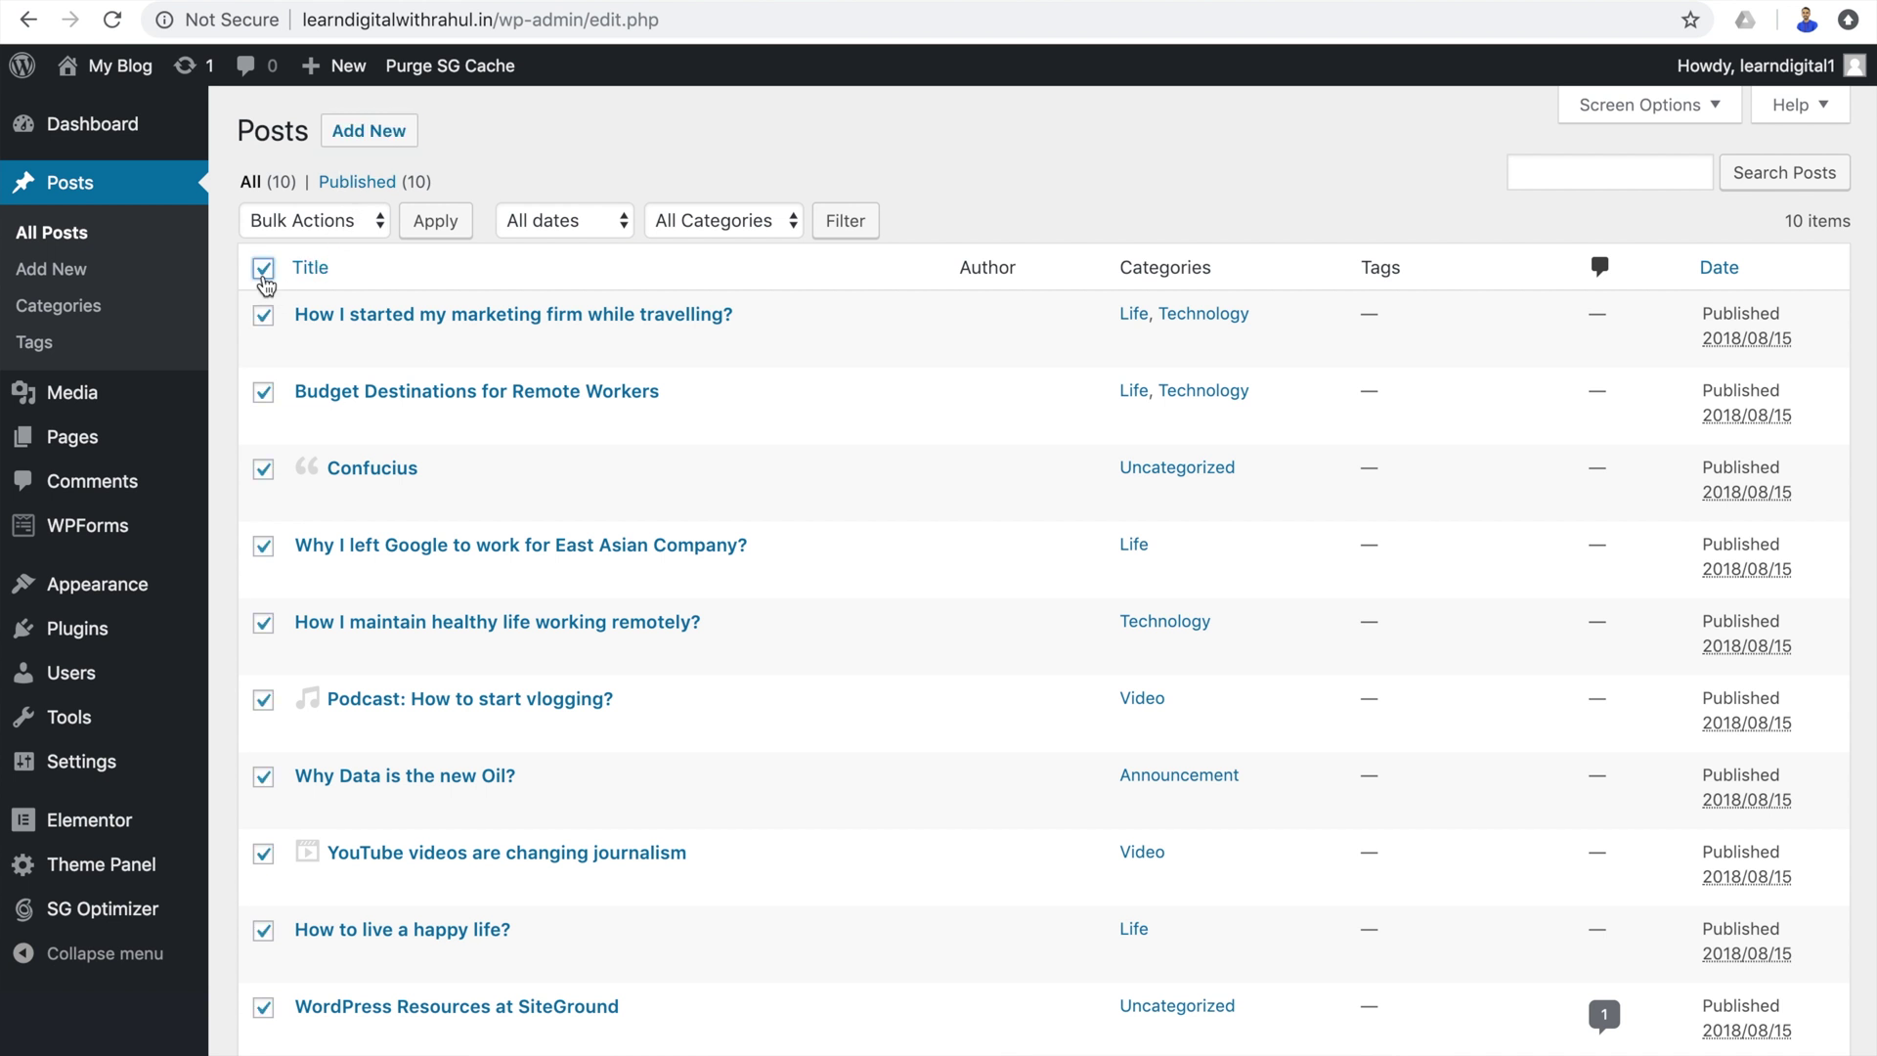
left_click(367, 221)
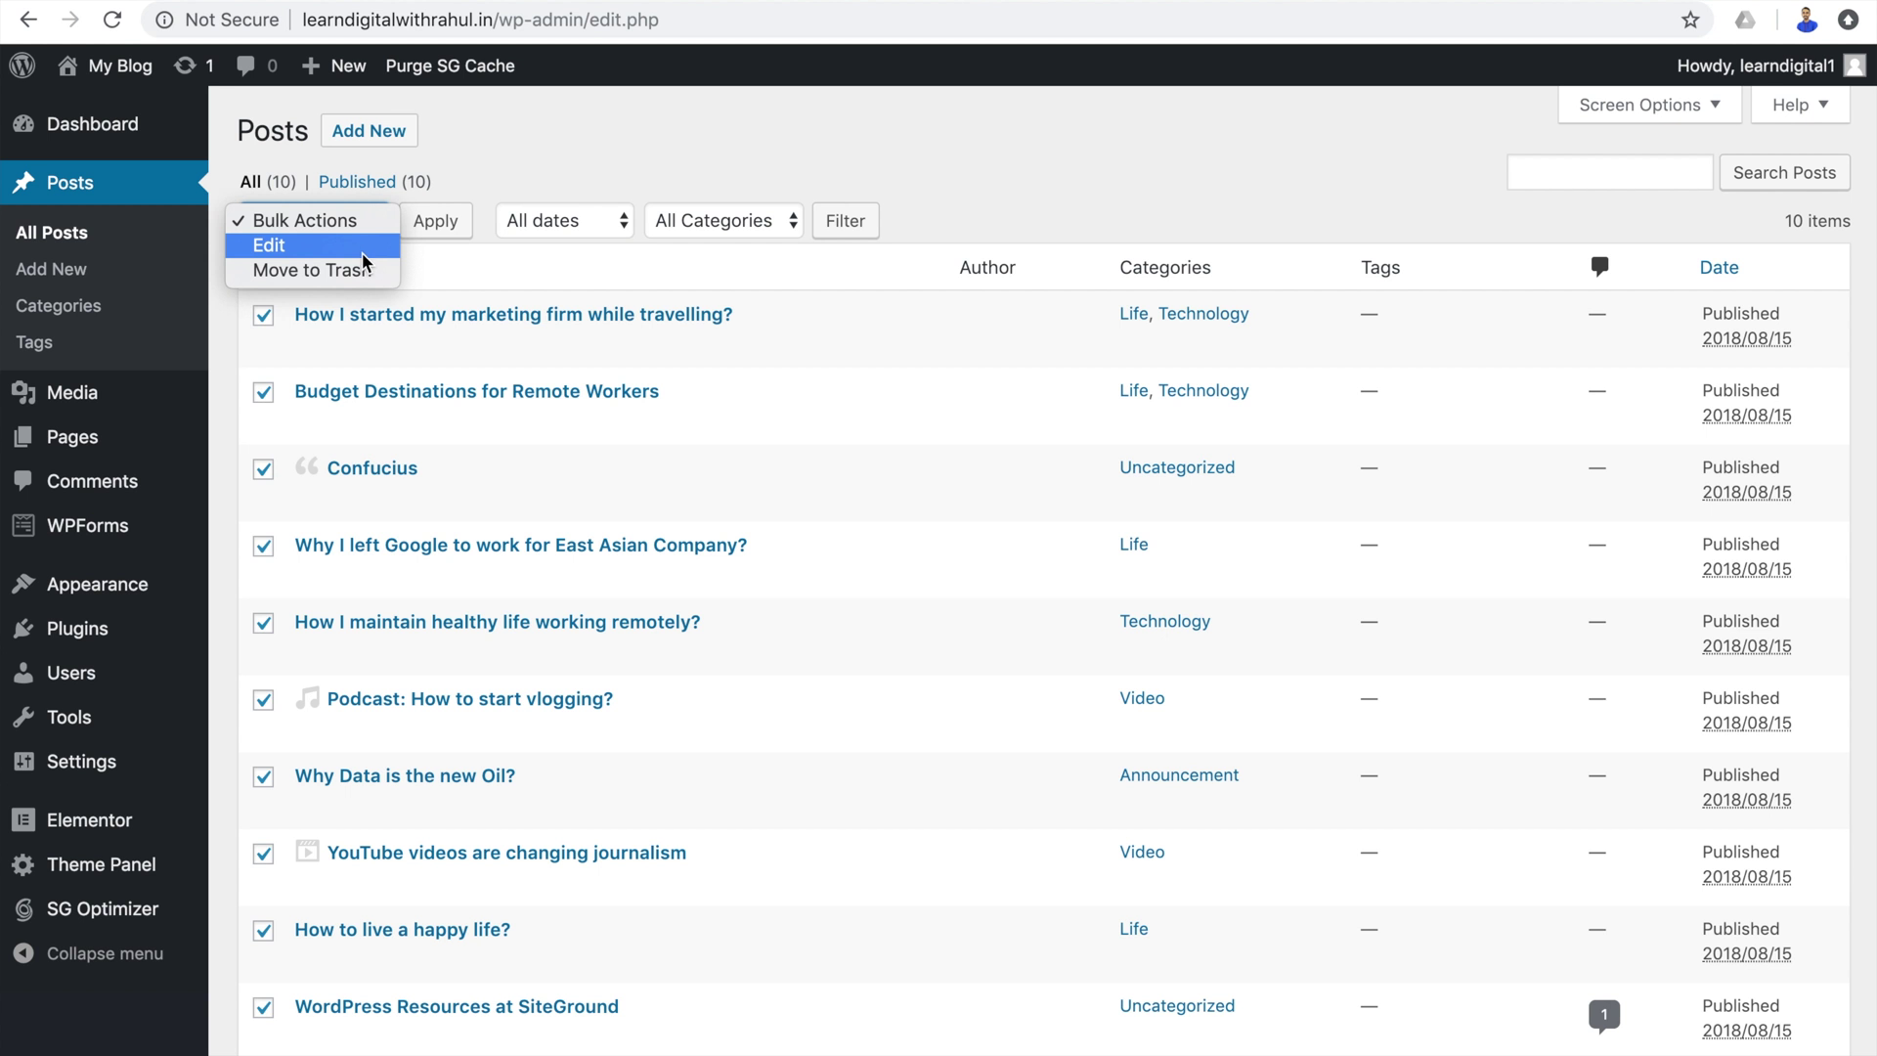
left_click(360, 272)
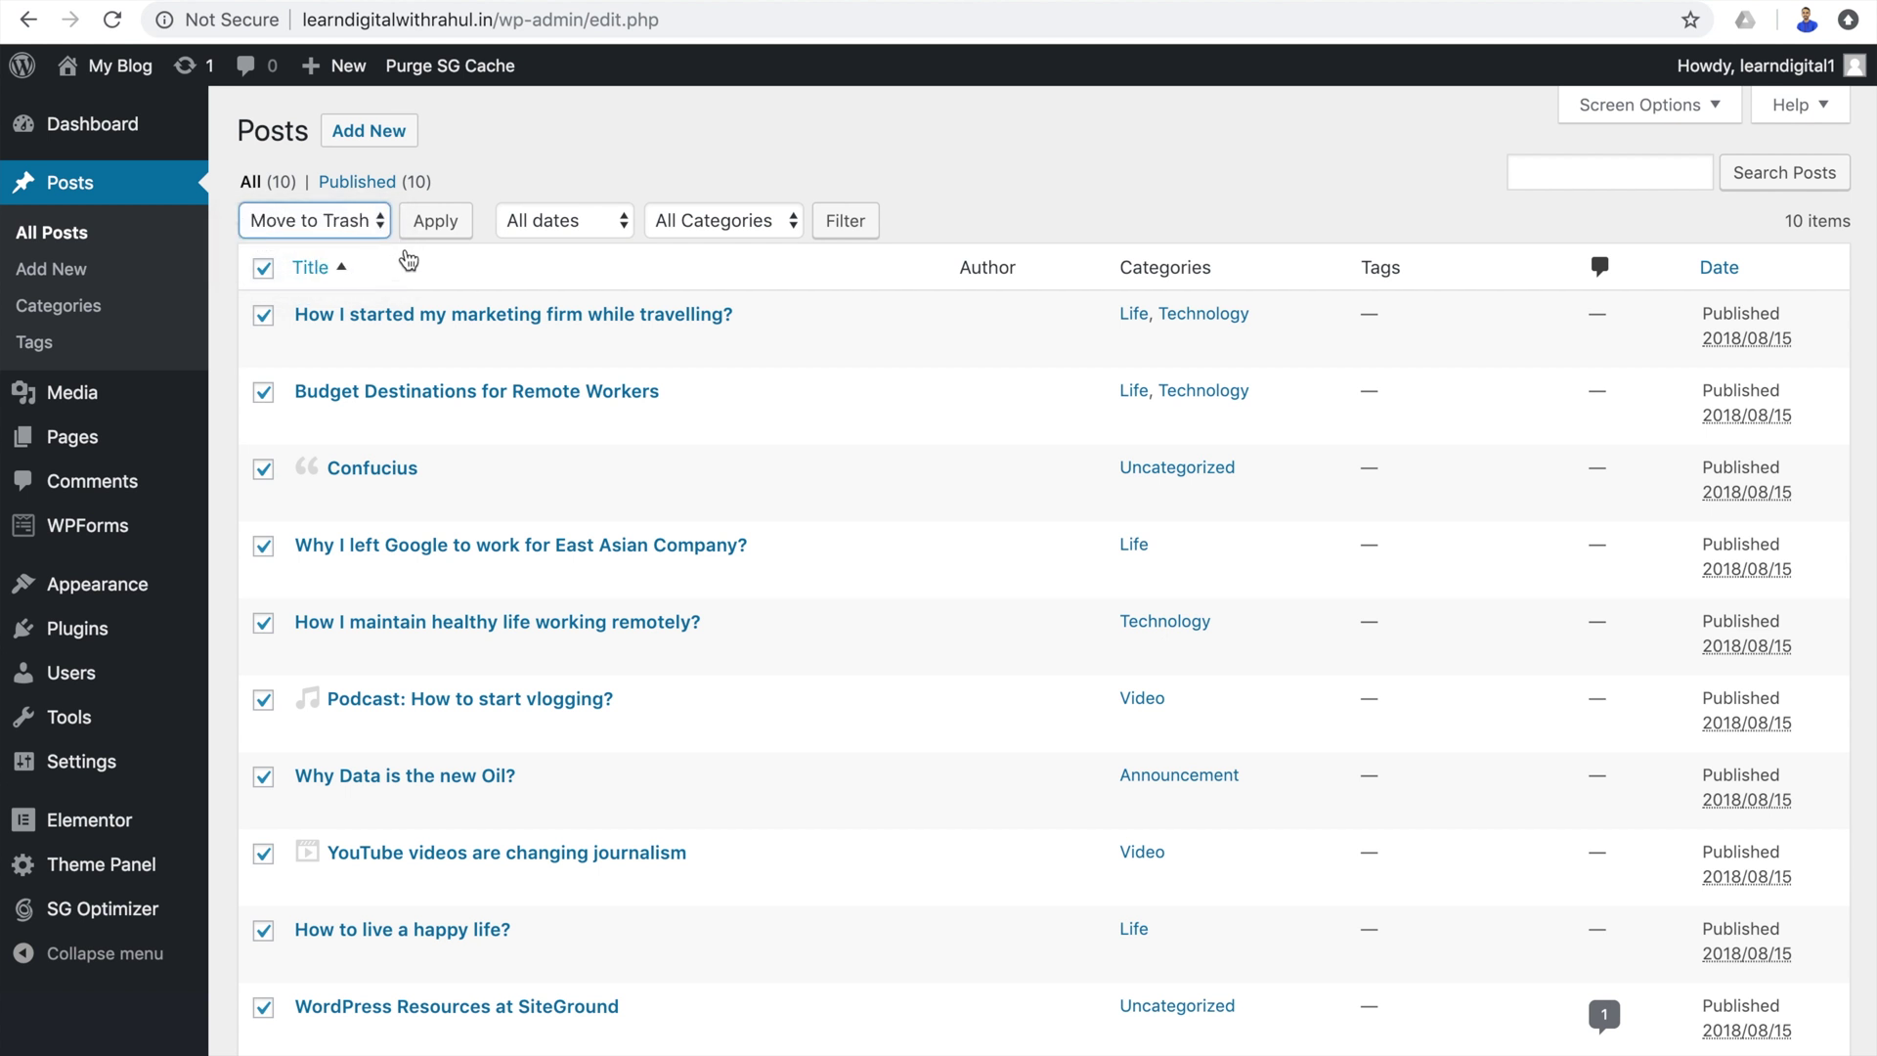
left_click(431, 235)
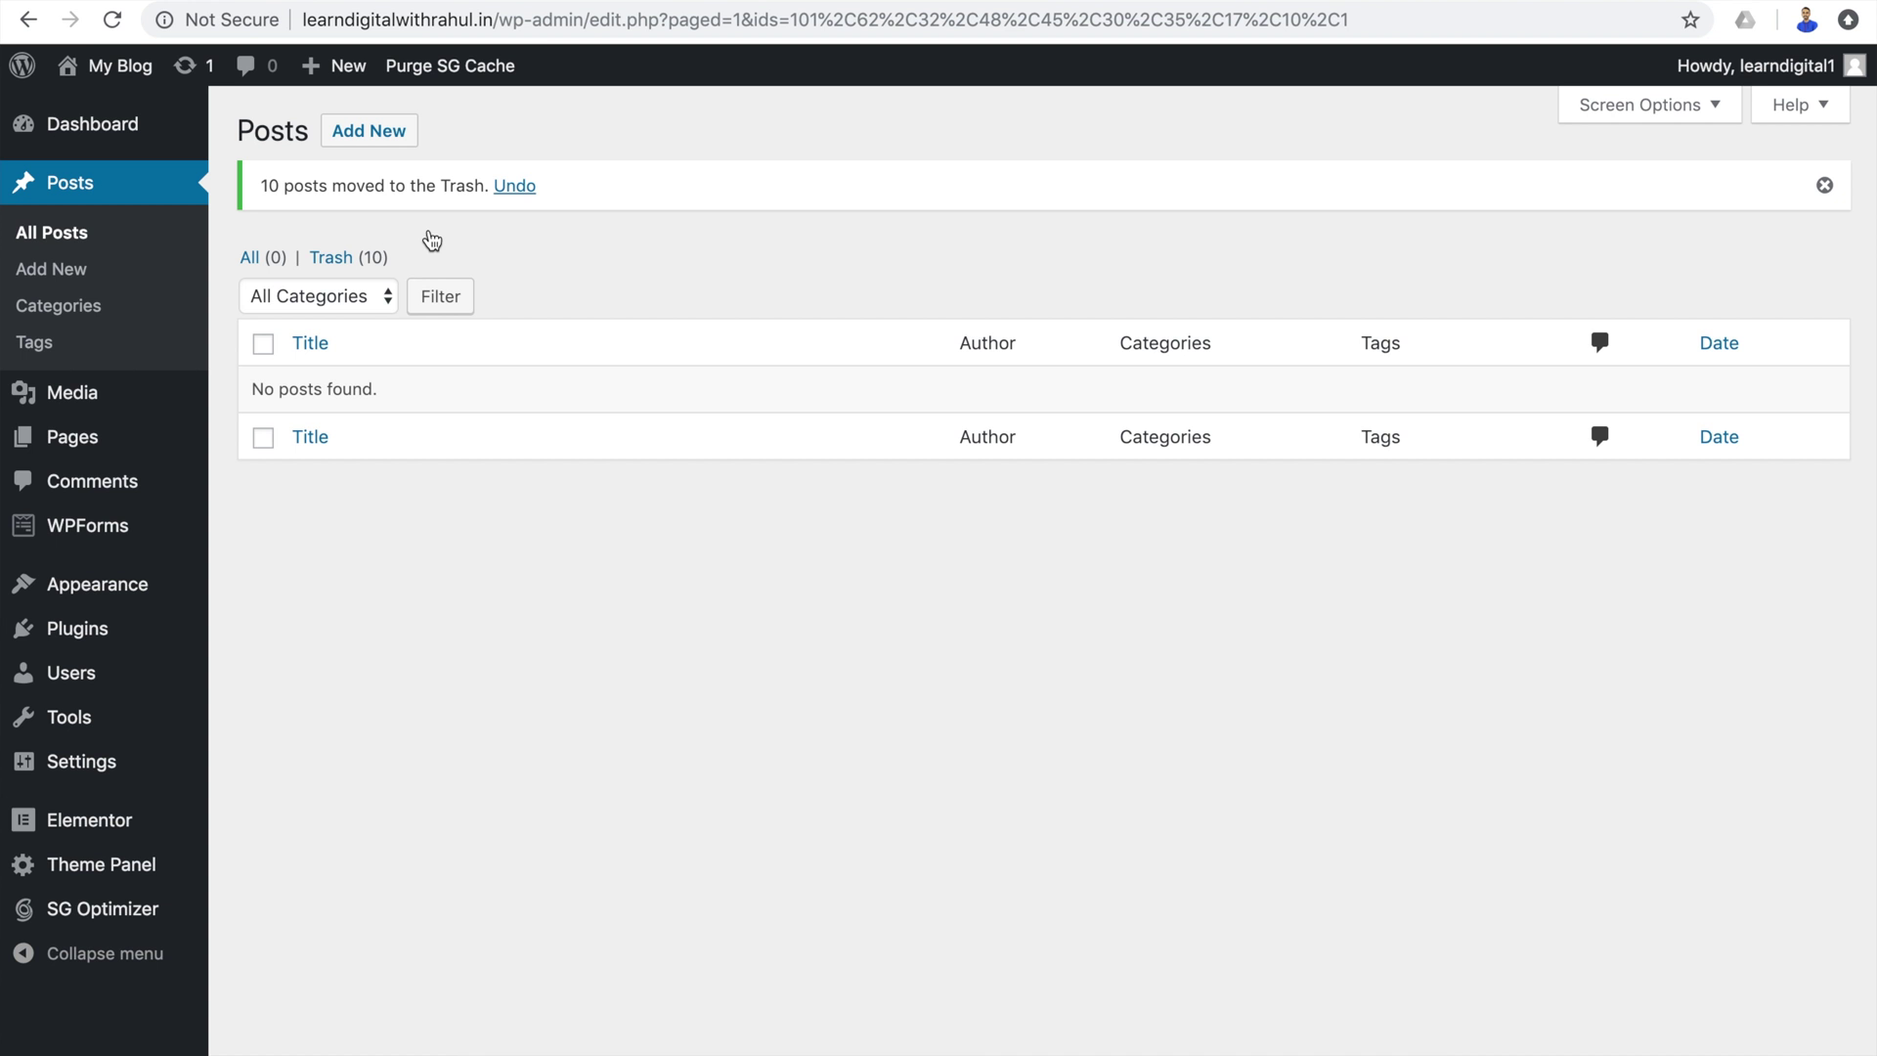
left_click(383, 139)
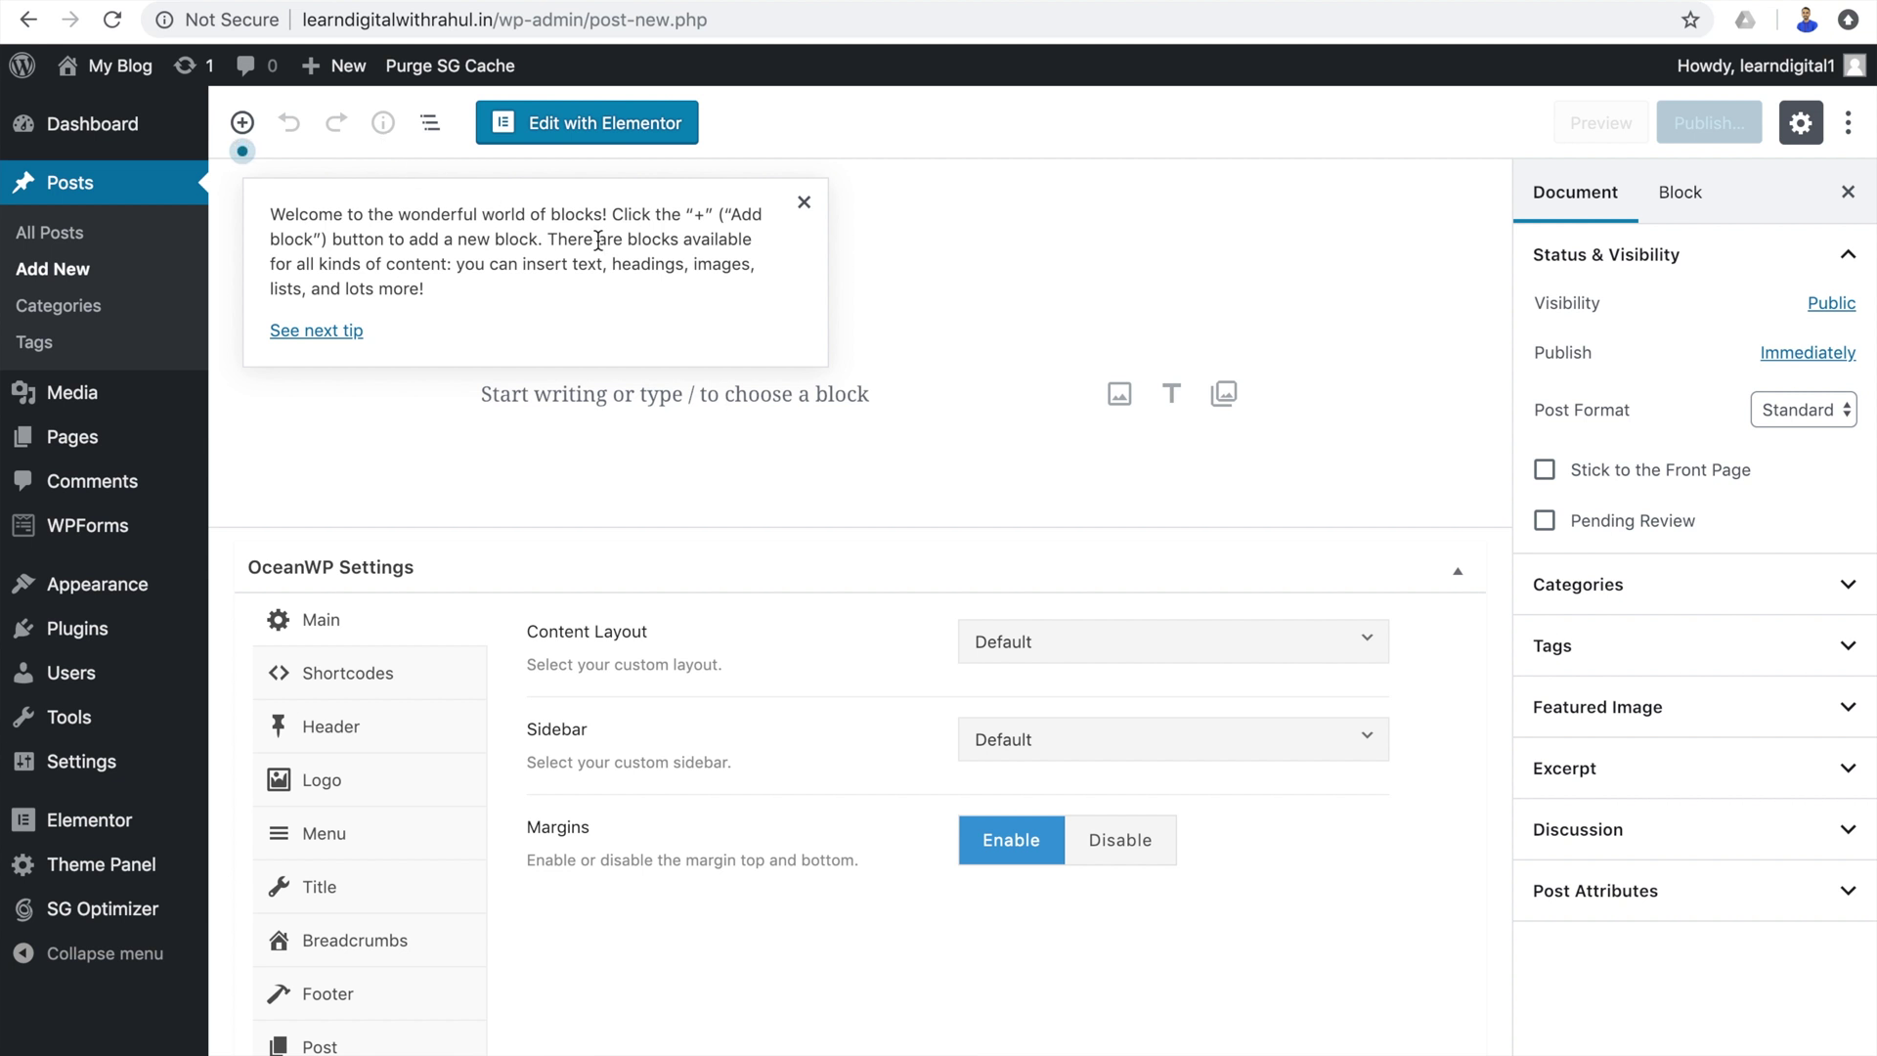
Title the post 'This is my first post' and add the intro sentence about learning blogging on YouTube.
type("This is my first post")
key("Return")
type("I have already learned how to write first blog post from LearnDigitalWithRahul YouTube channel.")
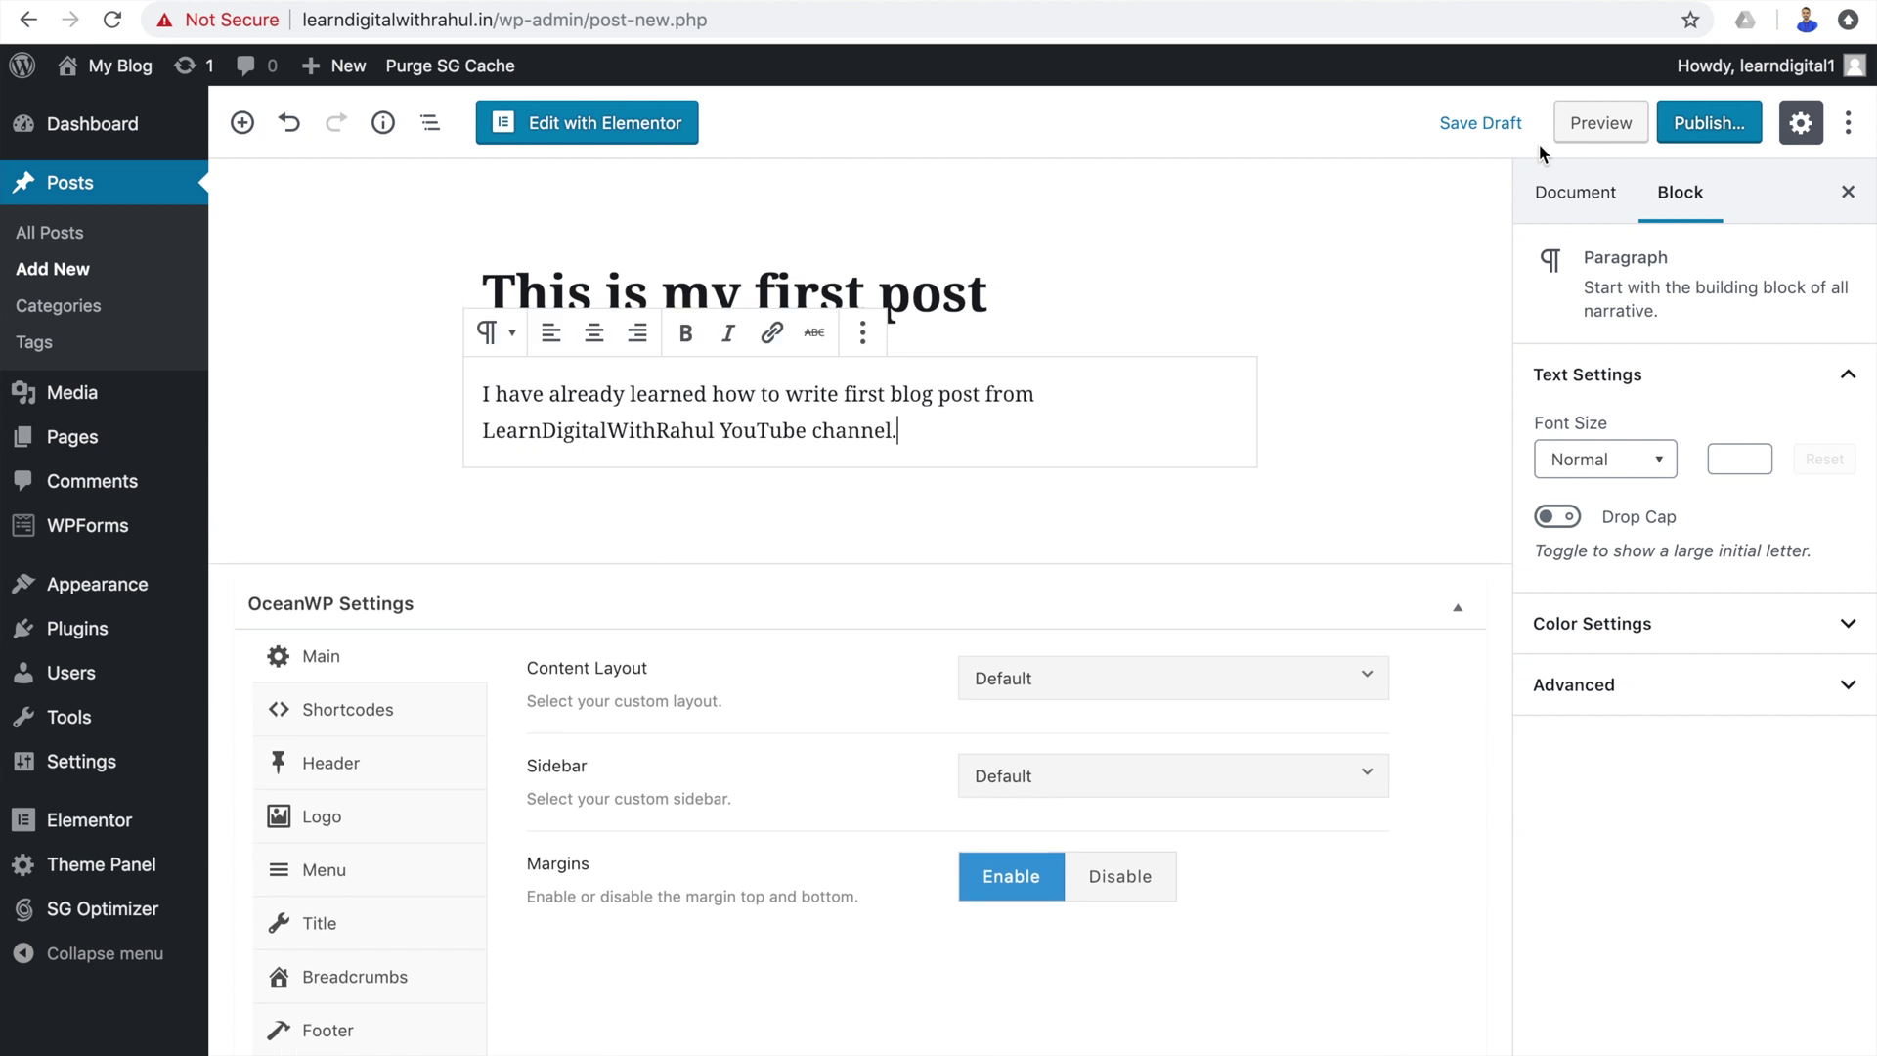
Preview the post on the site, then return to the editor and save it as a draft.
left_click(1600, 124)
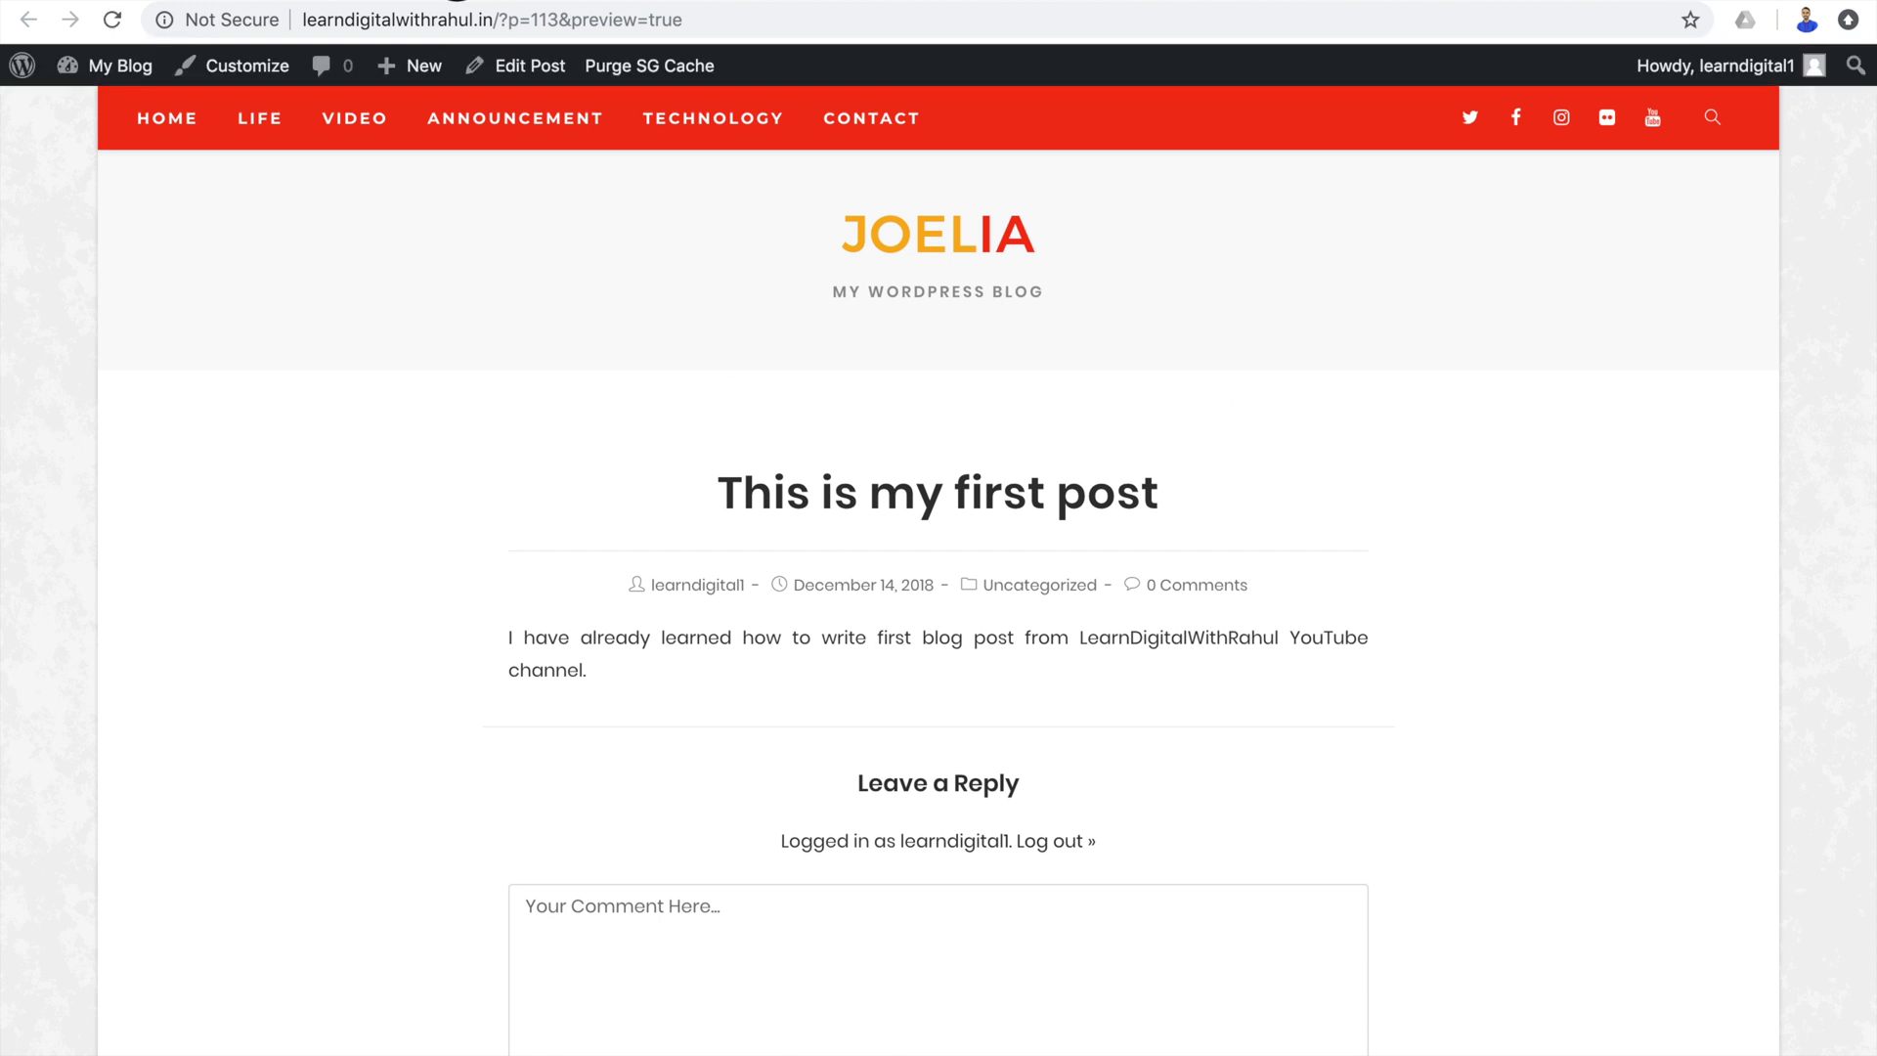
left_click(457, 2)
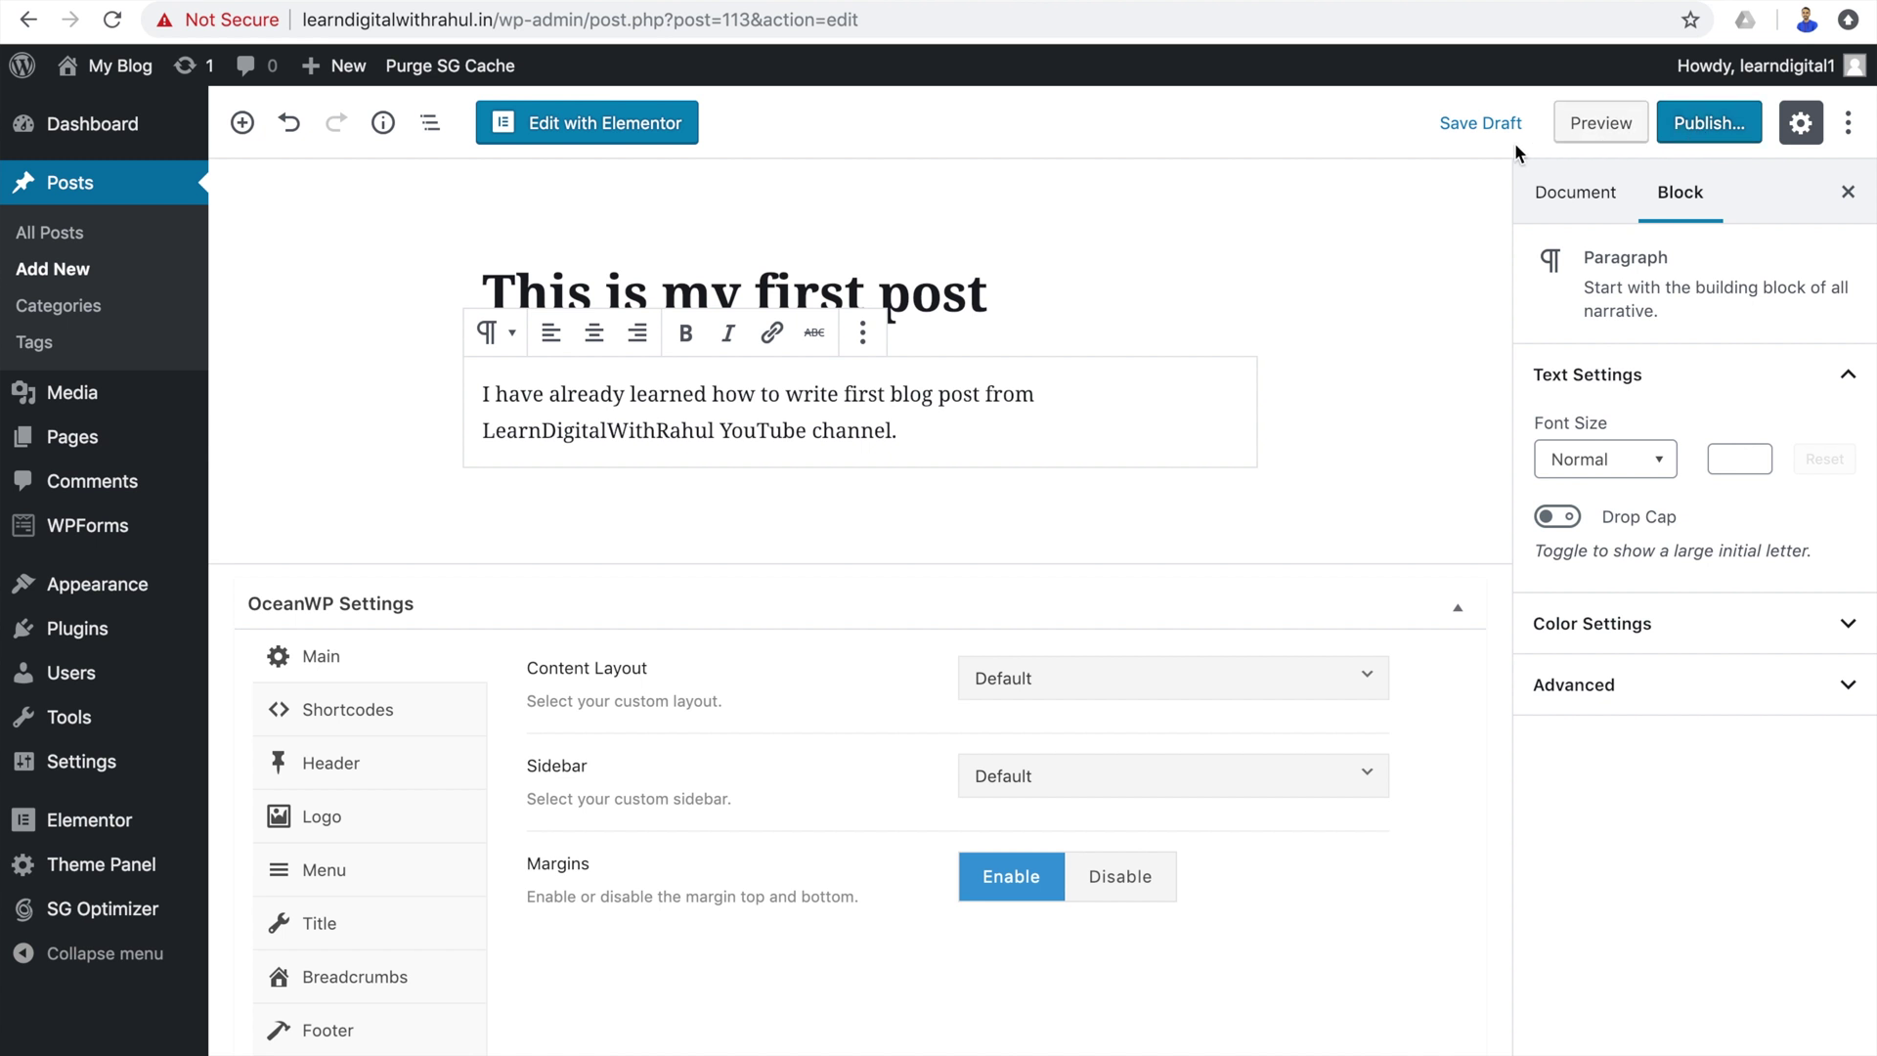
left_click(1483, 127)
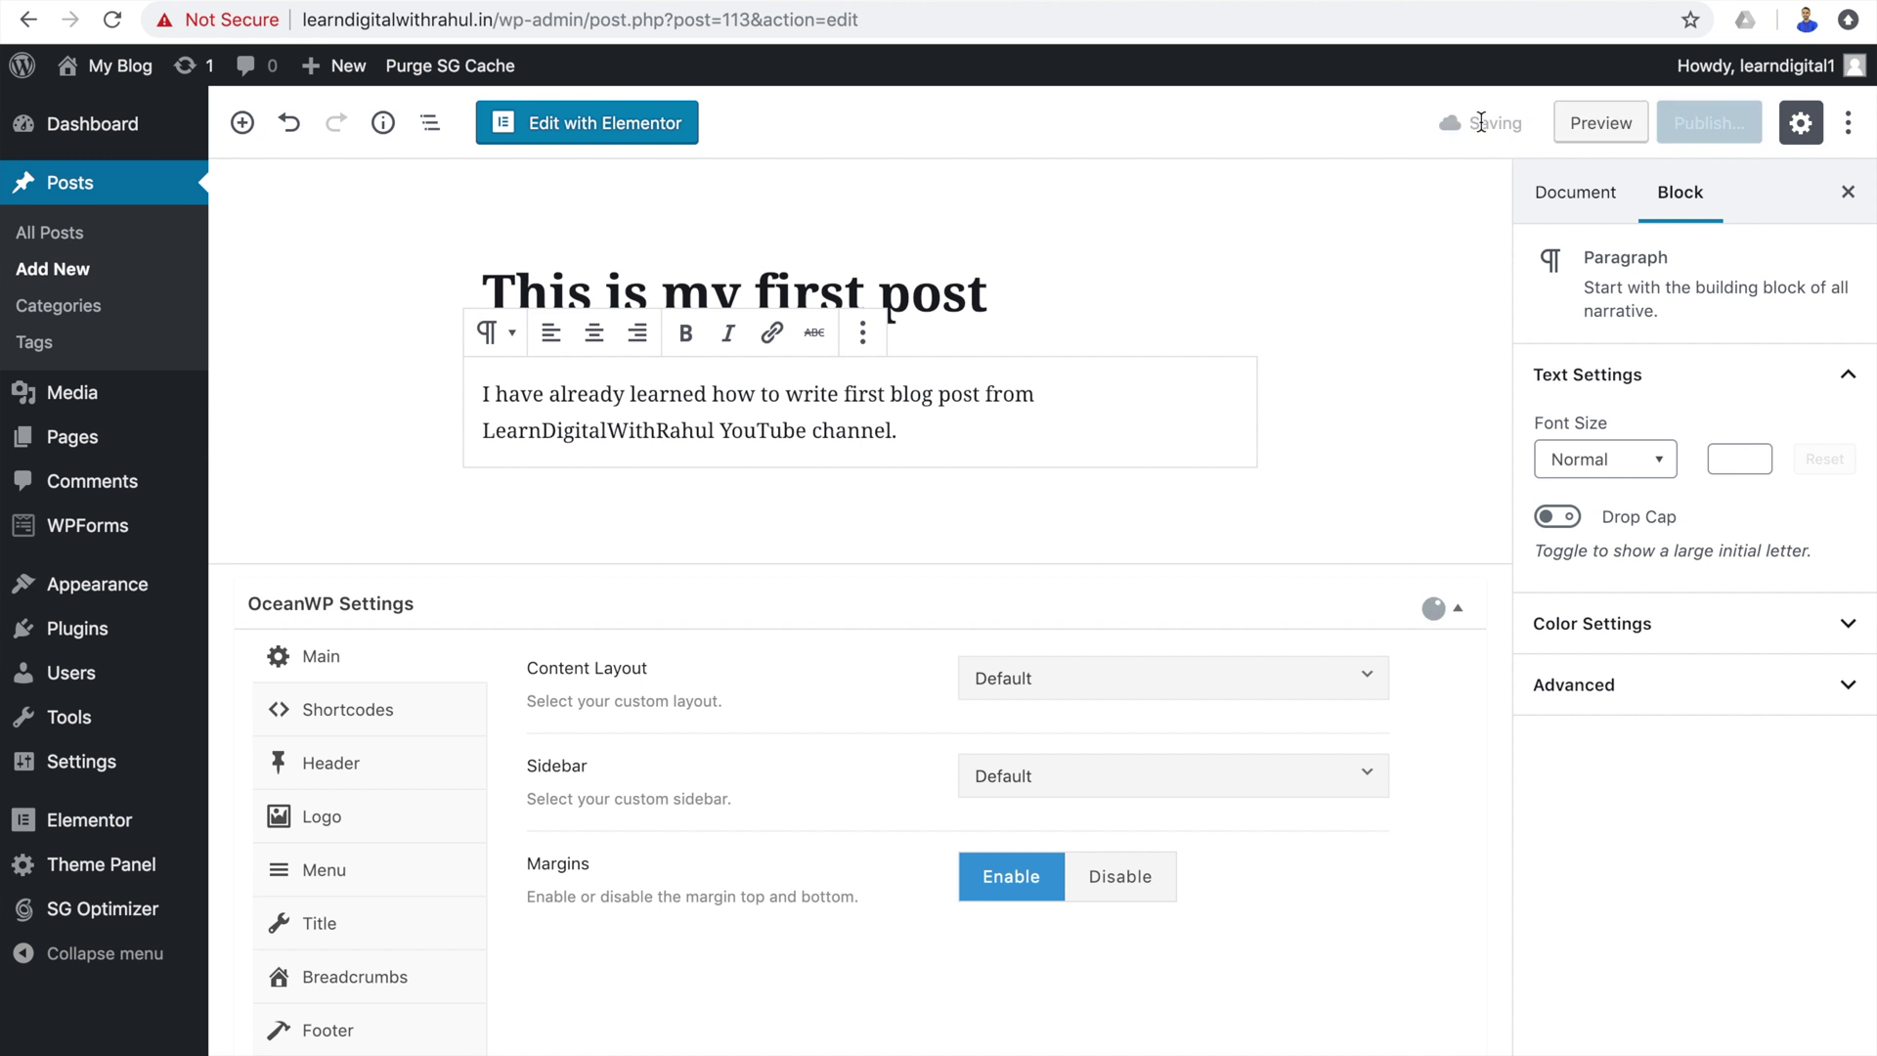